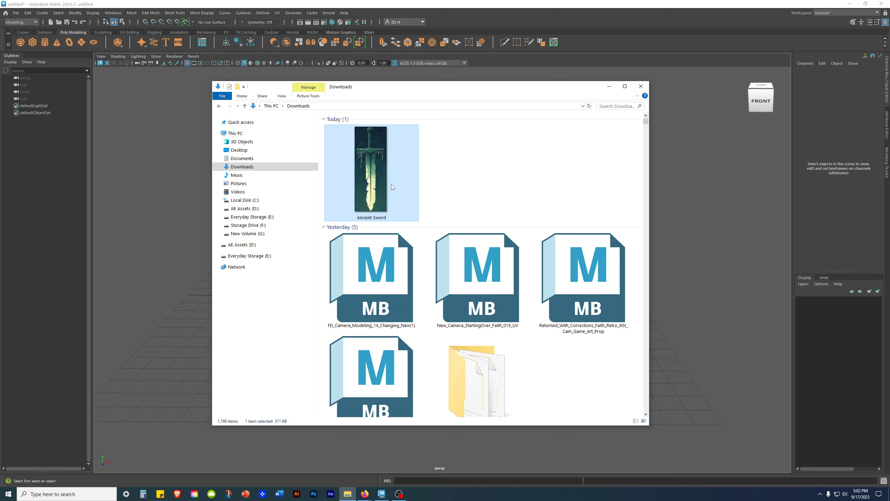
- Browse to Documents > maya > projects > default > sourceimages, which holds the Ancient Sword image
click(246, 159)
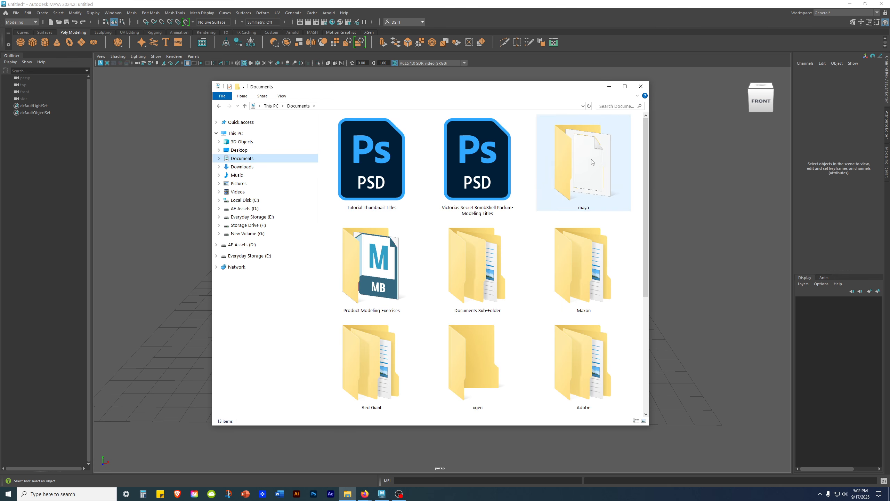
double_click(595, 172)
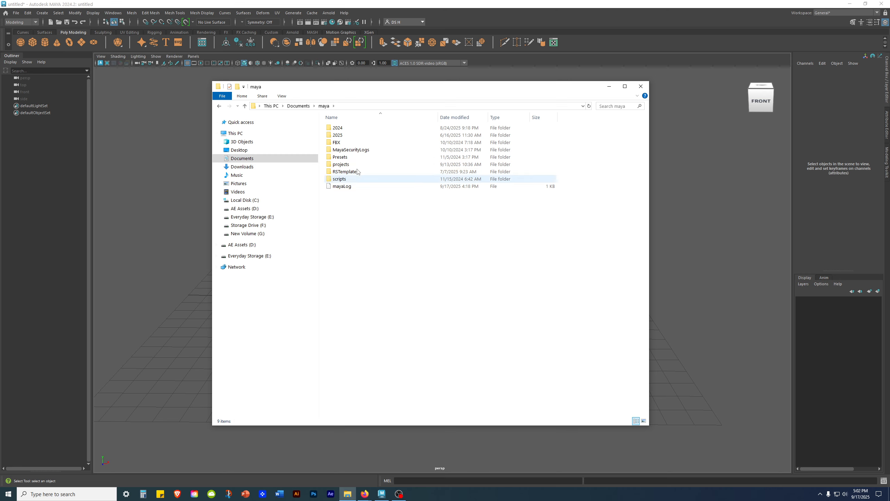
double_click(371, 164)
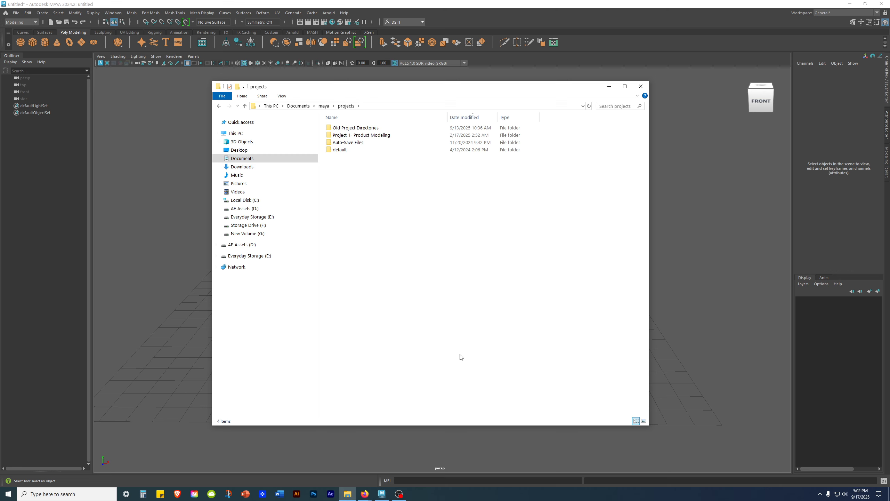
double_click(345, 151)
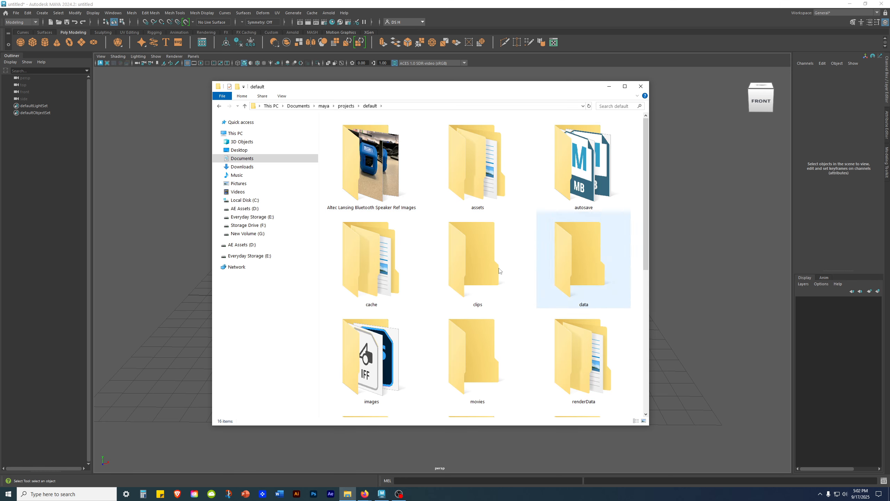
scroll(523, 310, down, 3)
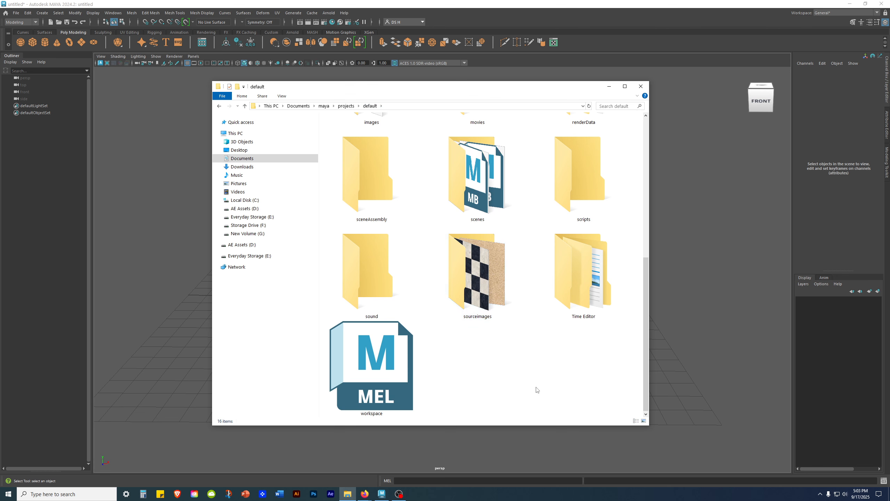
double_click(473, 291)
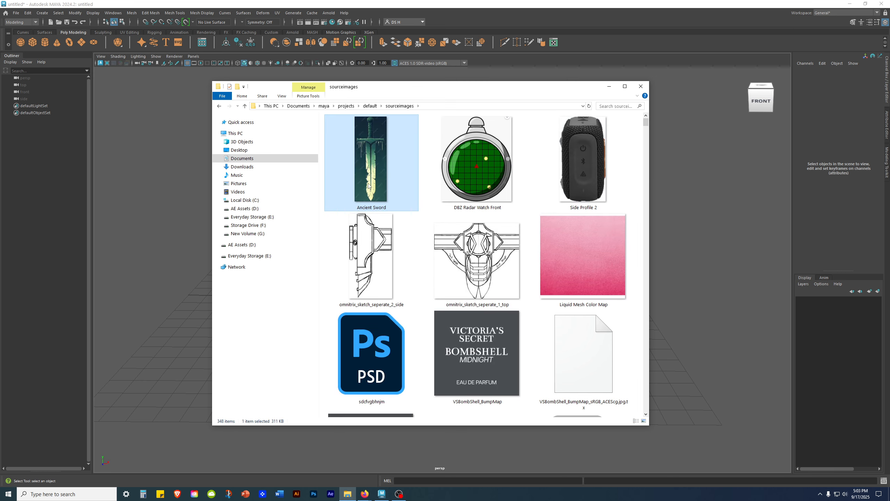
drag(510, 93, 889, 44)
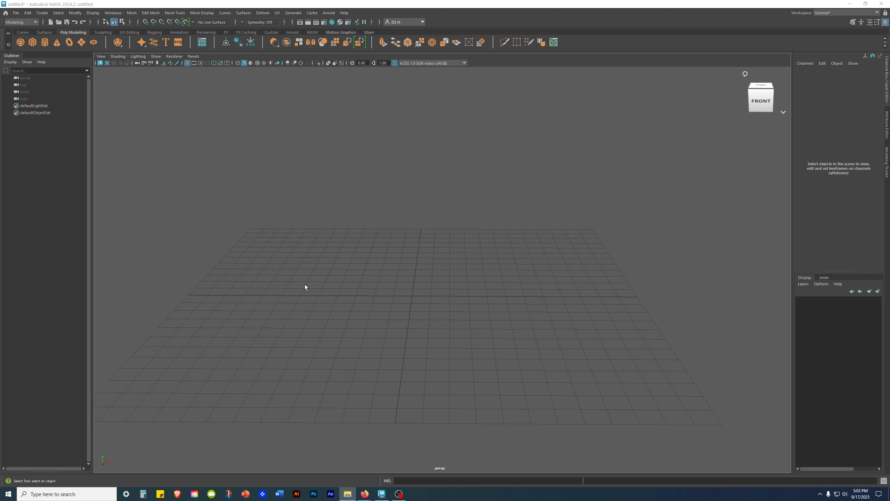
- Switch Maya to the four-view layout and centre the top view
alt+middle_drag(506, 219, 480, 213)
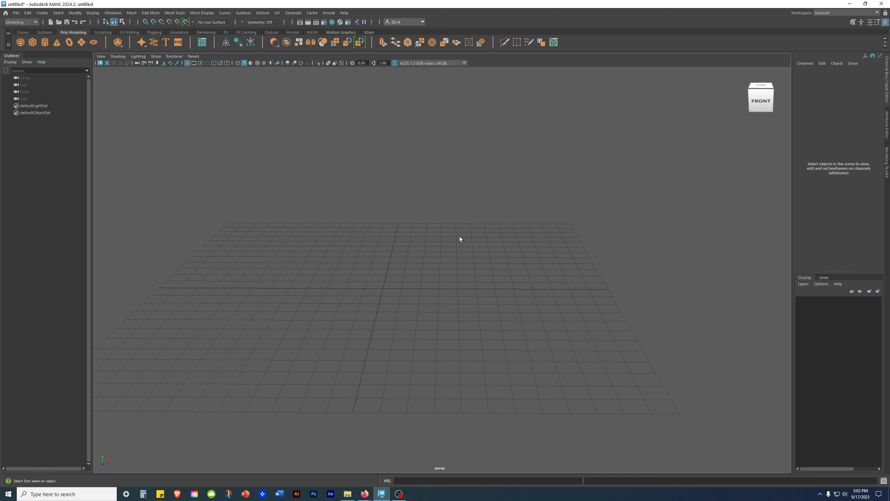
key(space)
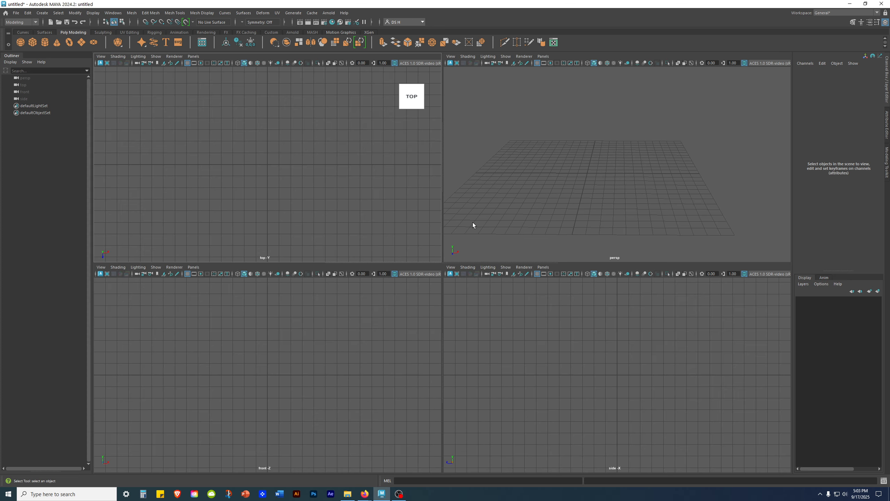
alt+middle_drag(311, 162, 323, 162)
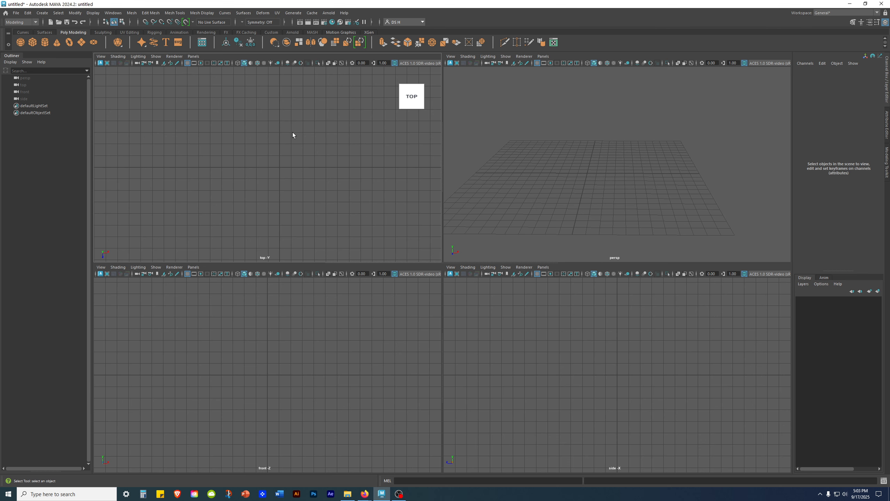
alt+middle_drag(349, 185, 313, 189)
- Select the top camera and create an image plane from its Environment attributes
click(25, 87)
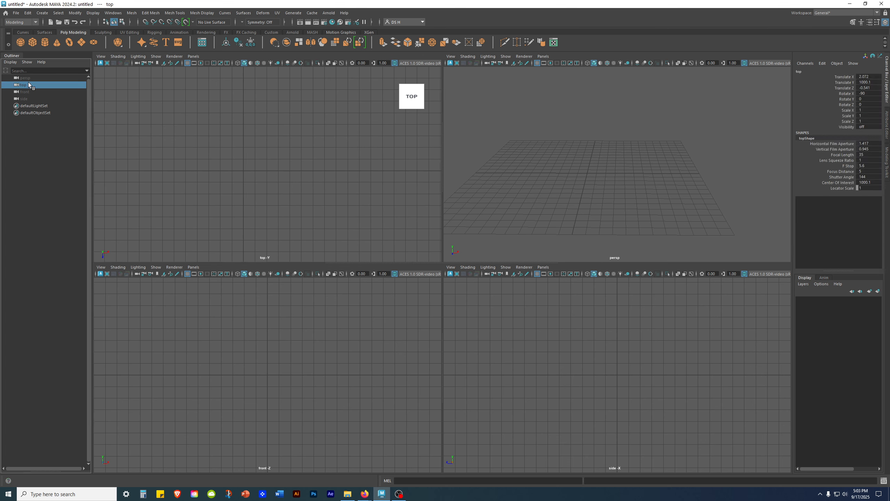
click(887, 123)
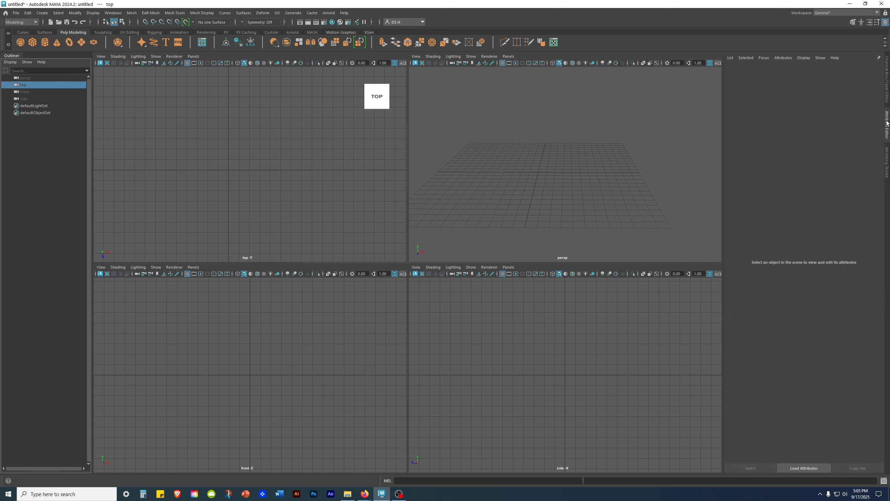
click(763, 132)
click(755, 148)
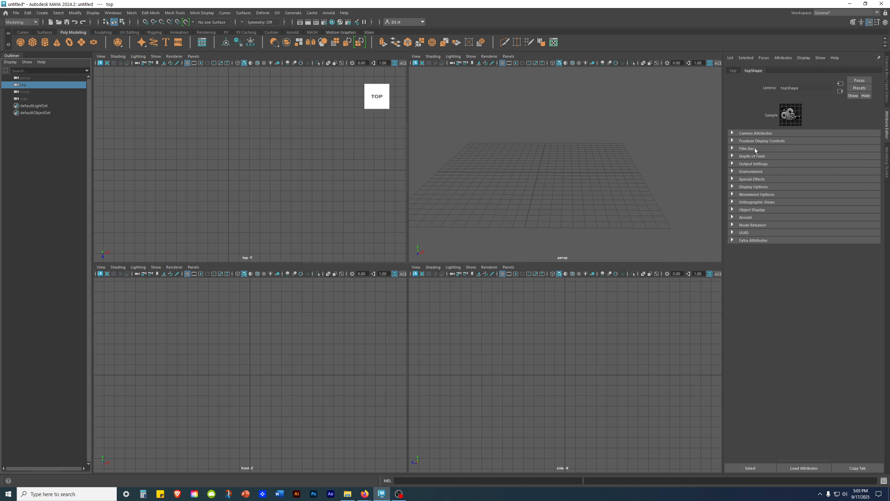
click(747, 172)
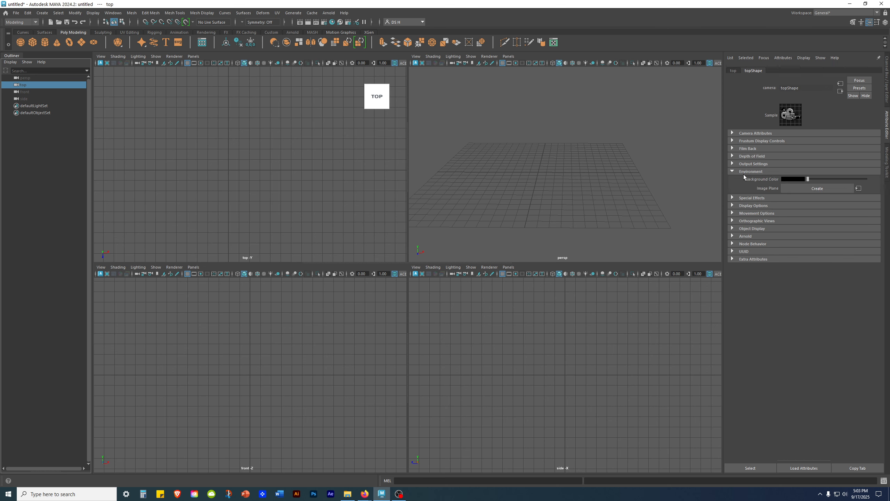
click(819, 188)
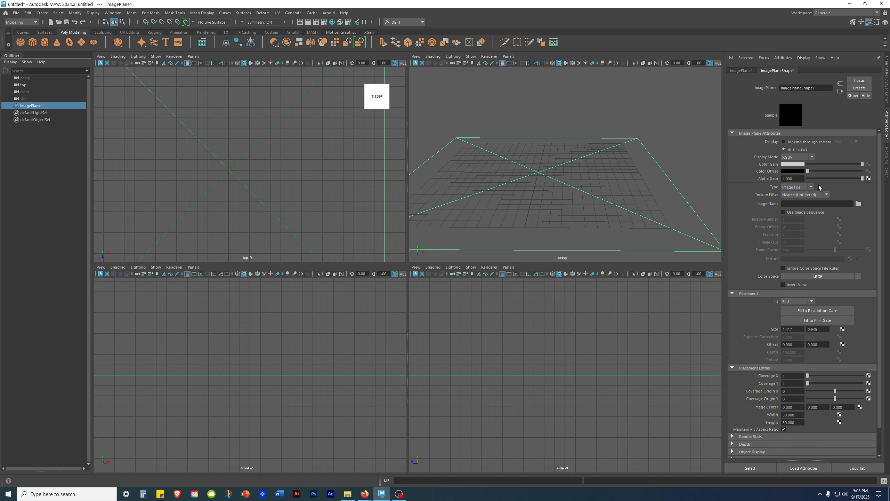
- Collapse the Placement sections and browse for the image plane's picture file
scroll(570, 207, down, 5)
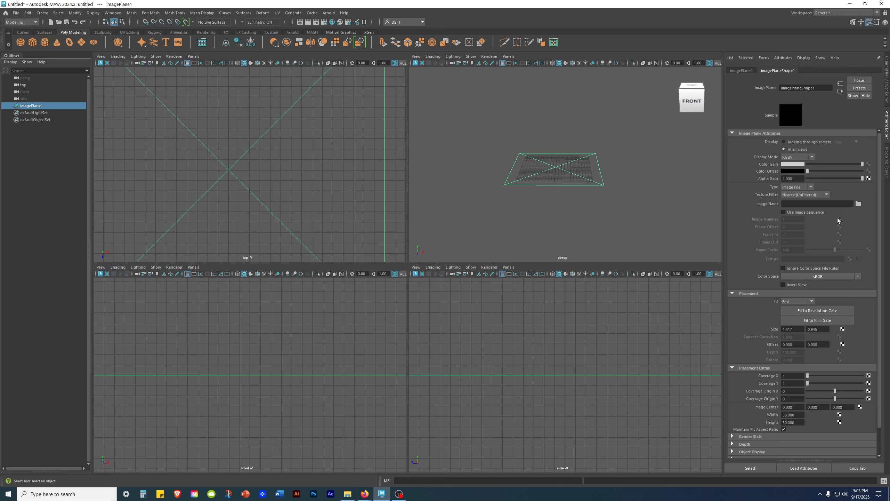
click(802, 293)
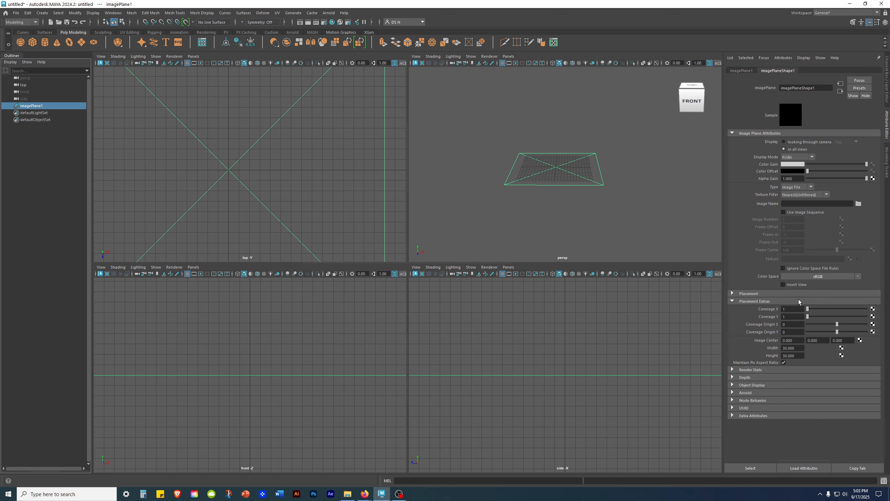
click(798, 300)
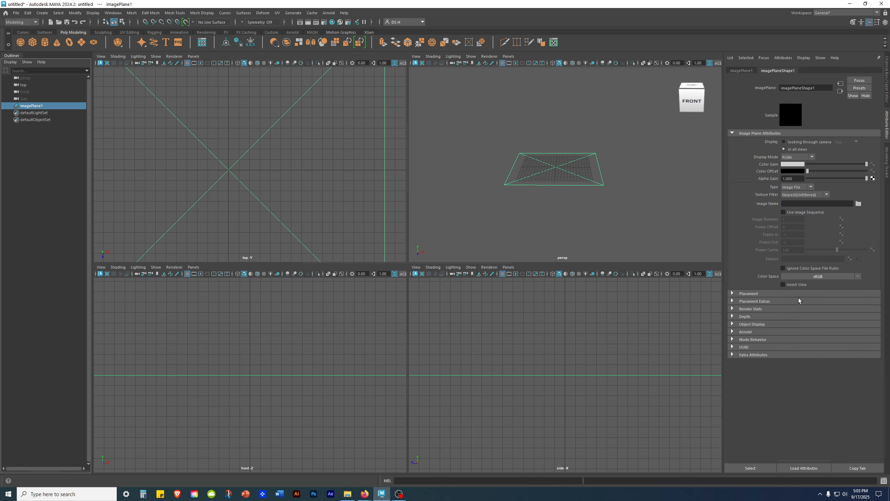
click(858, 203)
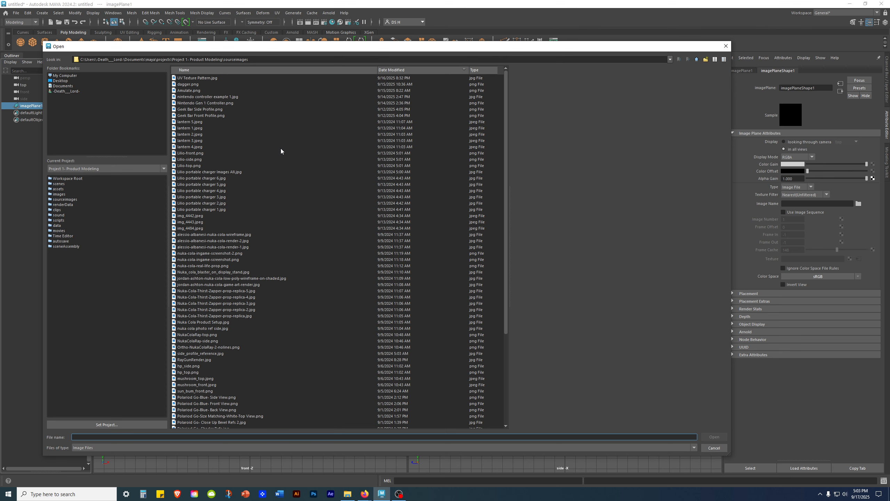
- Re-sort the file list and preview dagger.png and UV Texture Pattern.jpg
click(400, 72)
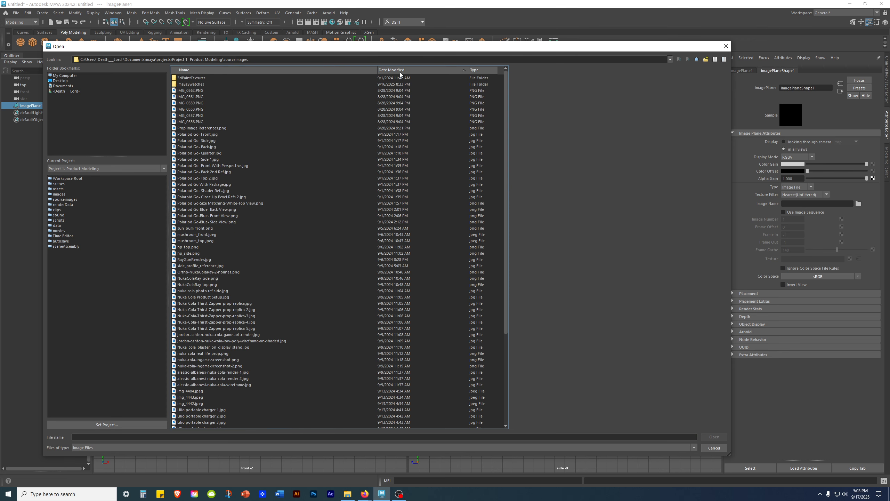
click(400, 72)
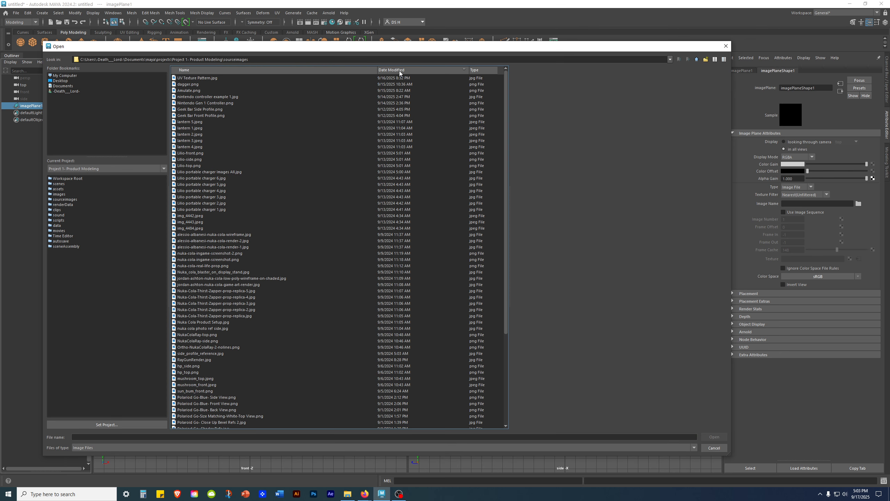
click(184, 85)
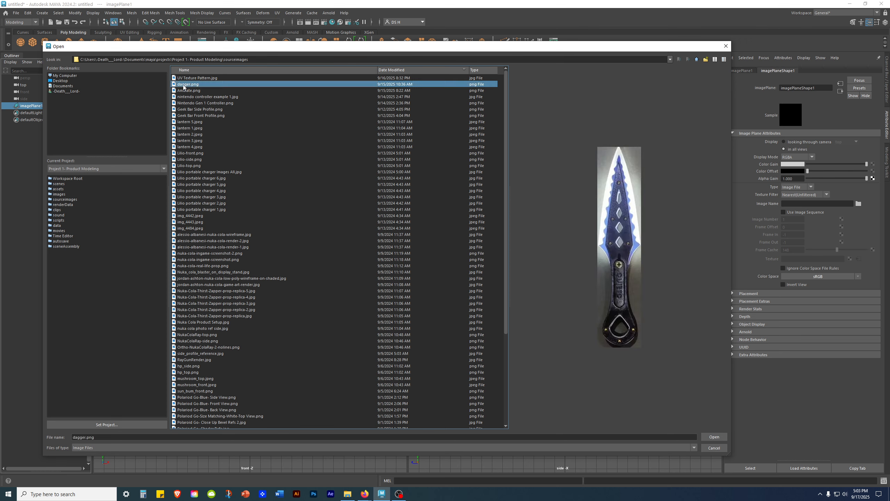
click(196, 78)
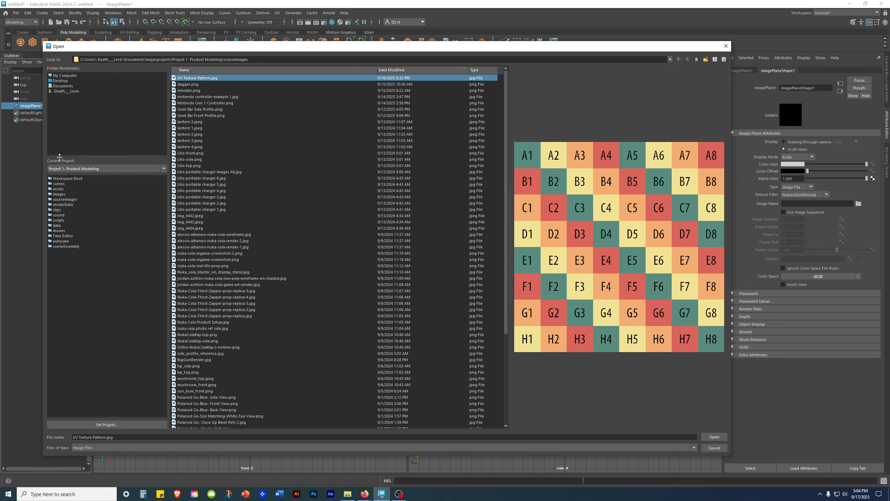
- Set the current project to default and open its sourceimages folder
click(80, 424)
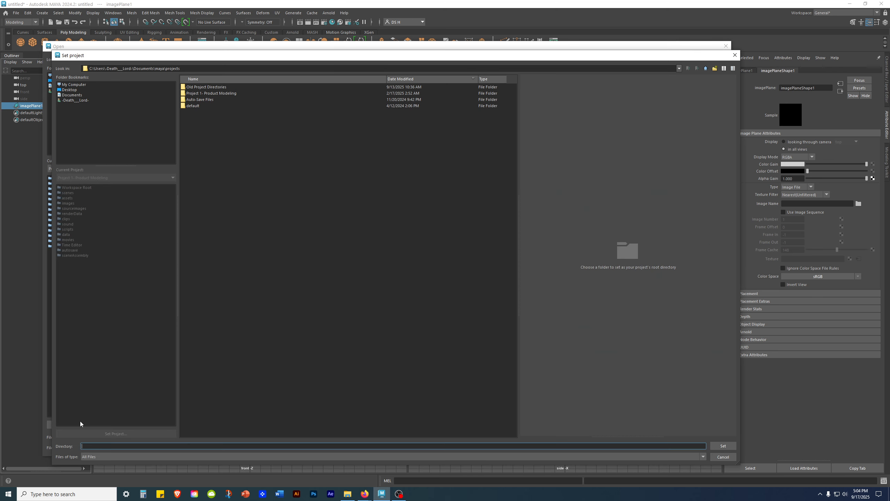
click(191, 106)
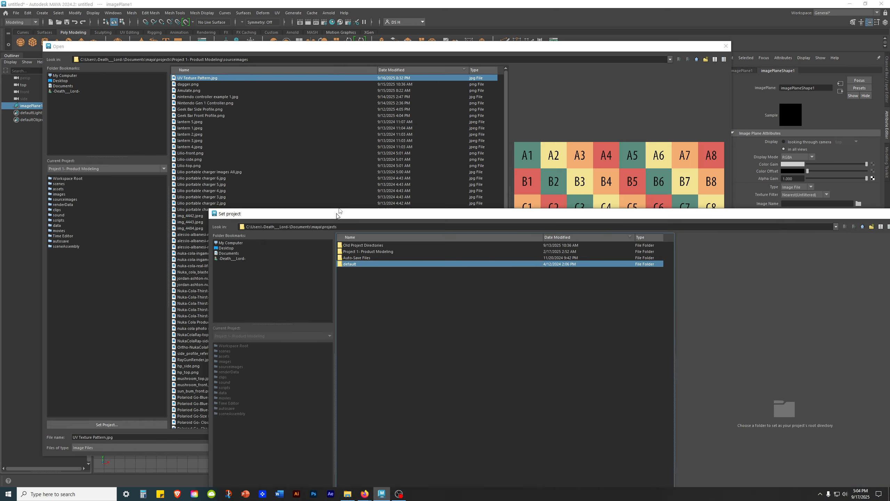
drag(353, 193, 141, 51)
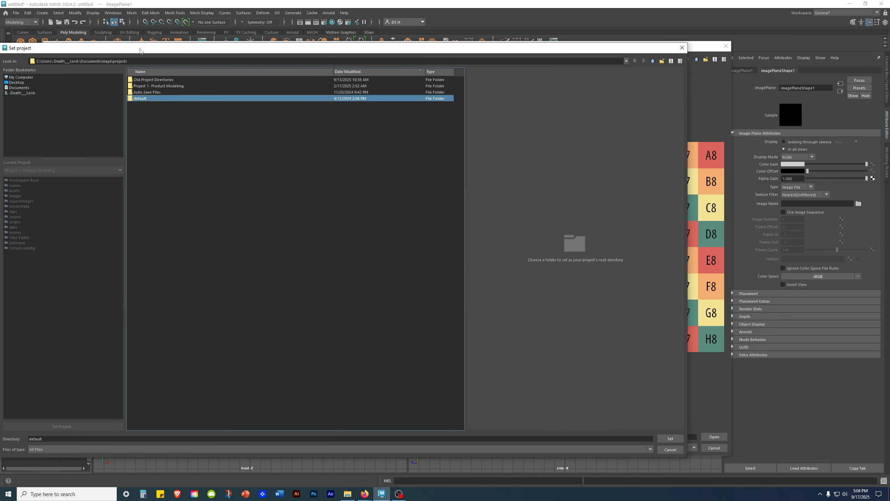
drag(348, 52, 396, 27)
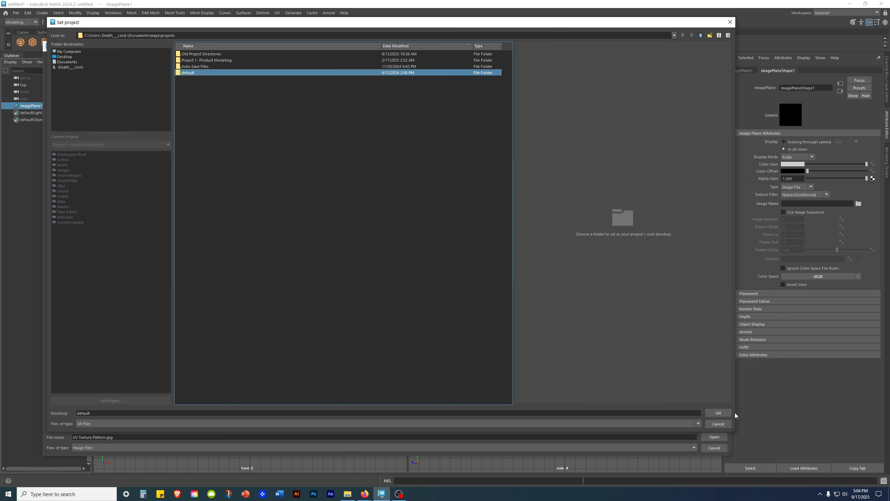
click(718, 413)
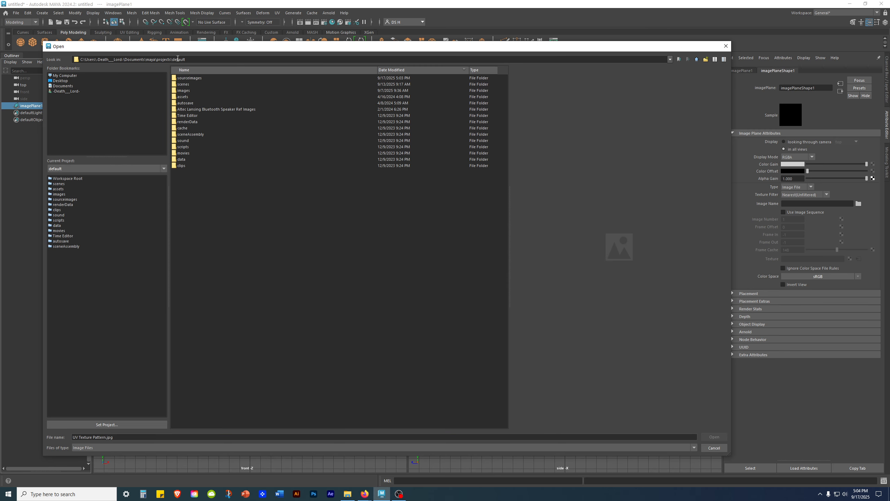
click(319, 348)
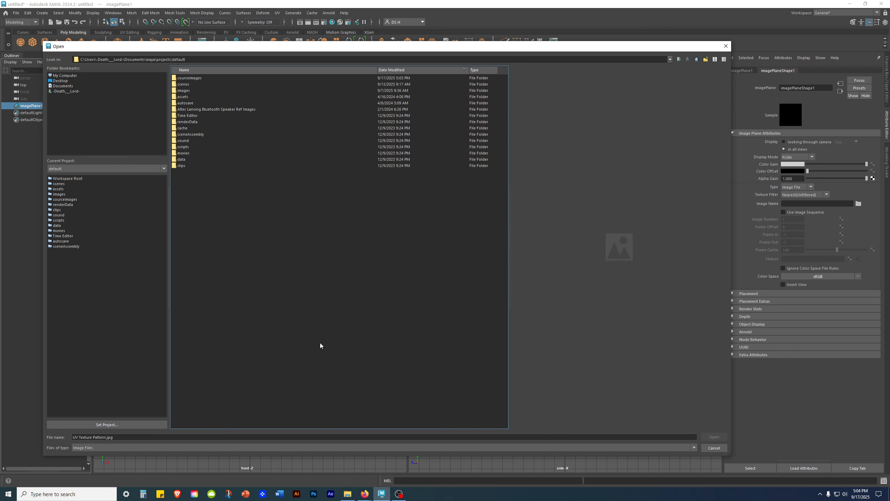
double_click(189, 78)
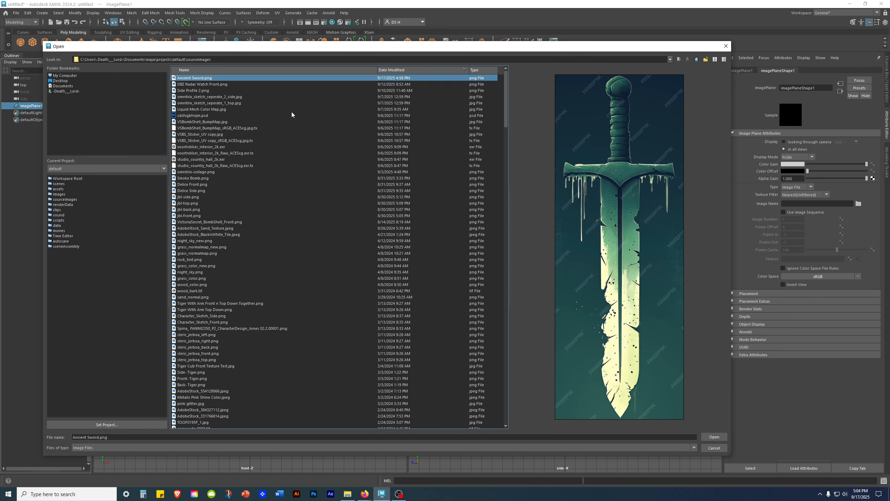
- Load Ancient Sword.png onto the top camera's image plane
click(714, 436)
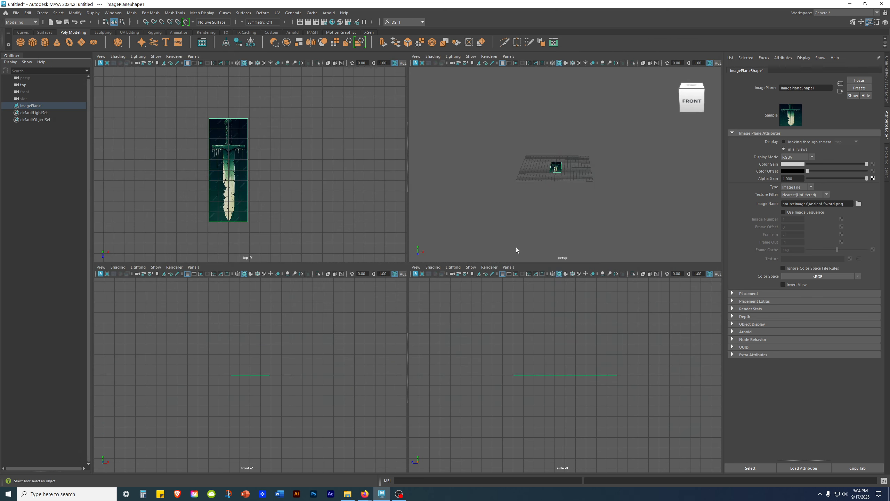
scroll(350, 159, up, 2)
key(w)
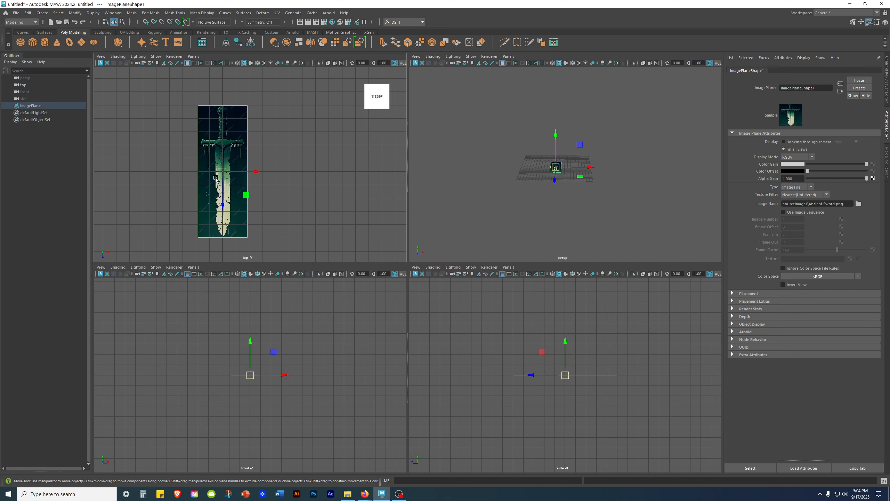
alt+drag(505, 176, 508, 181)
alt+right_drag(508, 182, 659, 231)
alt+drag(568, 177, 576, 160)
- In the maximized top view, scale the sword image plane up roughly twofold
key(r)
scroll(559, 161, down, 3)
scroll(536, 226, up, 3)
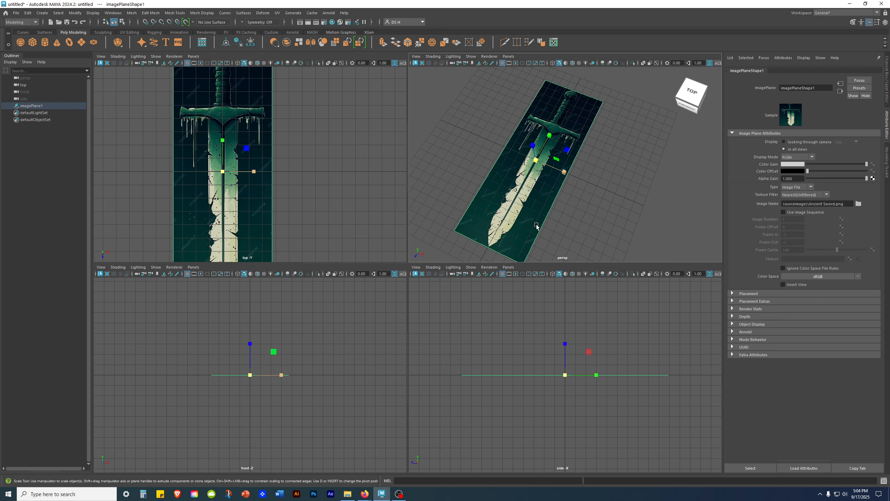
scroll(536, 226, up, 5)
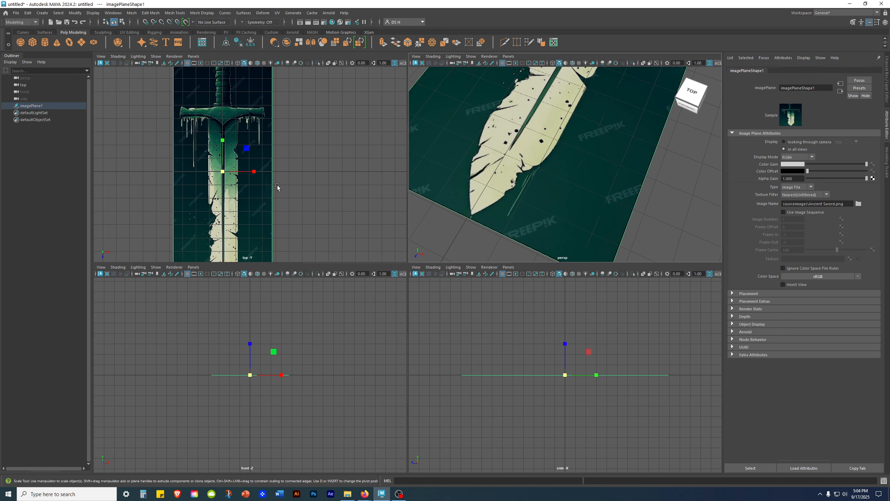
key(space)
scroll(476, 256, down, 1)
alt+middle_drag(476, 256, 530, 129)
drag(407, 155, 411, 156)
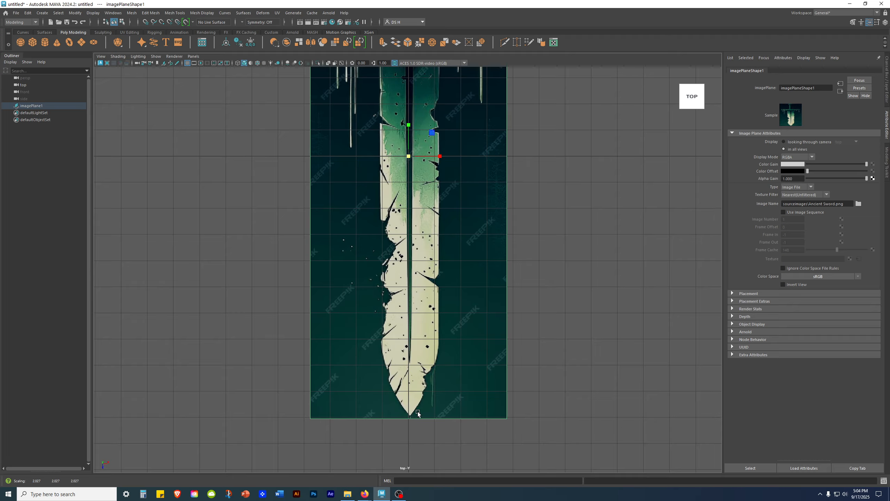
alt+middle_drag(403, 387, 428, 244)
alt+right_drag(428, 243, 542, 308)
alt+right_drag(607, 293, 533, 184)
alt+middle_drag(533, 184, 518, 308)
- Nudge the image plane along X to centre the blade
key(w)
alt+right_drag(485, 214, 678, 266)
alt+middle_drag(452, 174, 456, 273)
drag(460, 274, 457, 274)
alt+middle_drag(486, 159, 475, 351)
alt+middle_drag(421, 123, 412, 349)
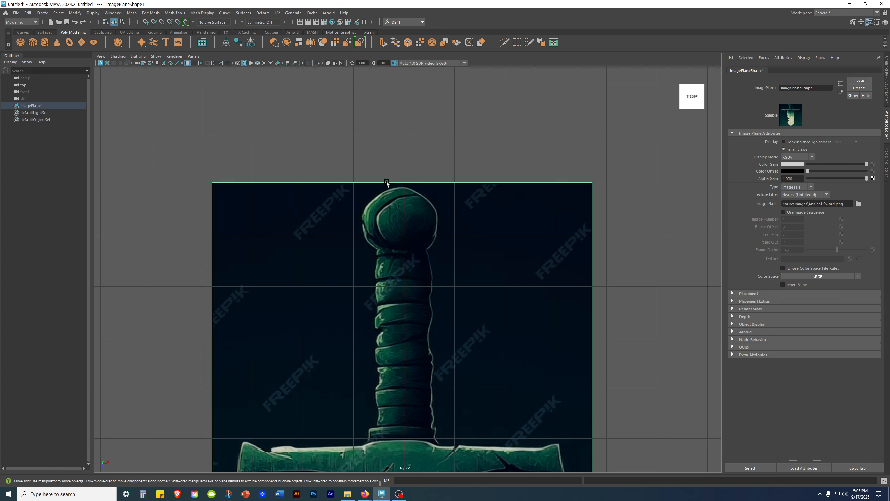
alt+middle_drag(438, 447, 445, 191)
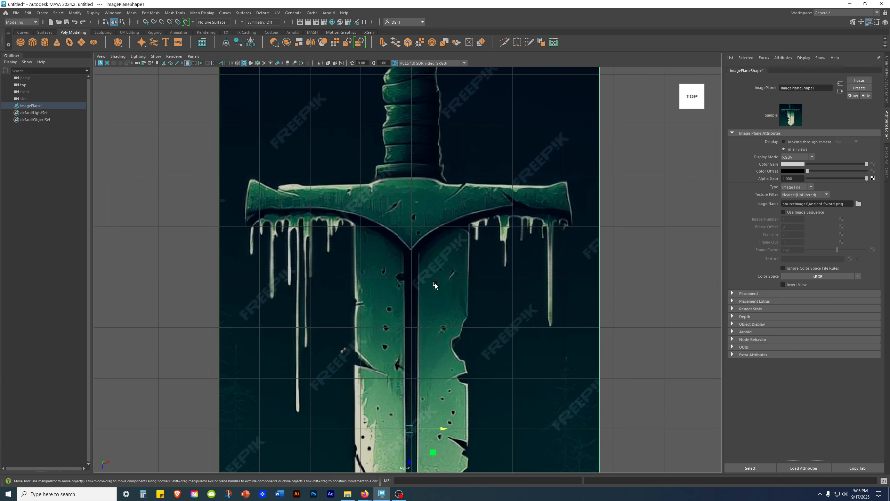
alt+middle_drag(420, 304, 428, 133)
alt+right_drag(433, 259, 680, 322)
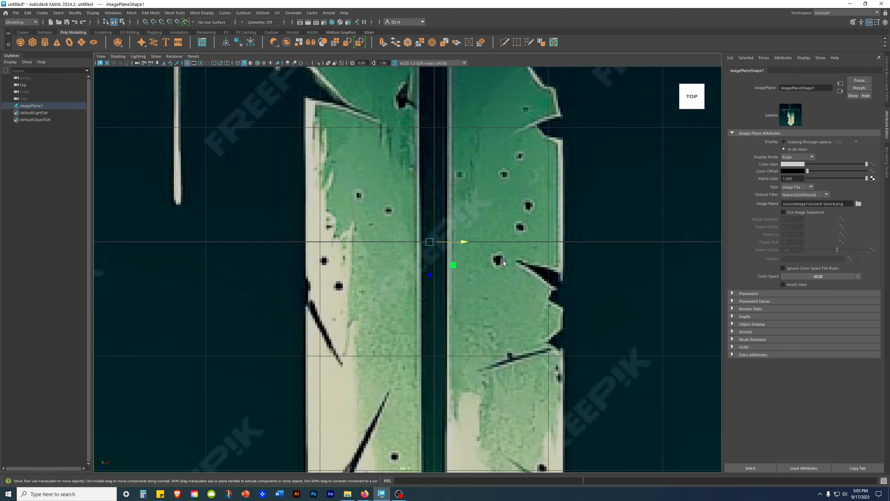
drag(466, 242, 468, 243)
- Deselect the image plane and reframe the top view
key(q)
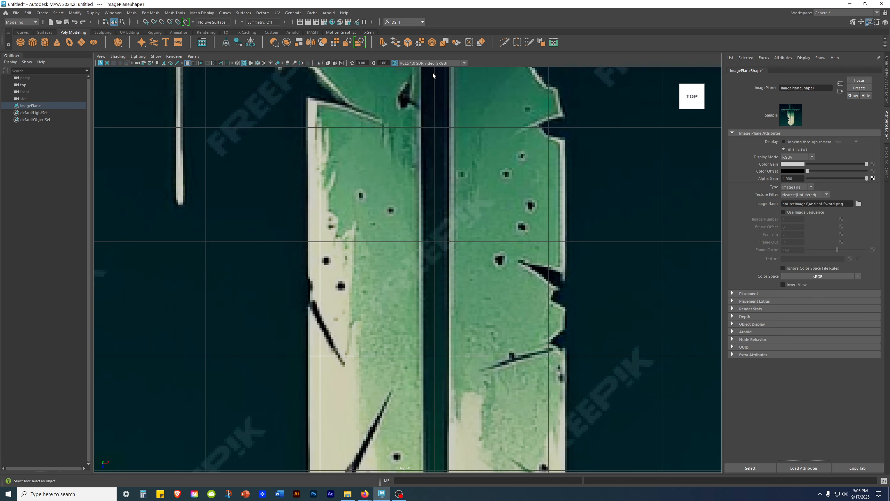
key(w)
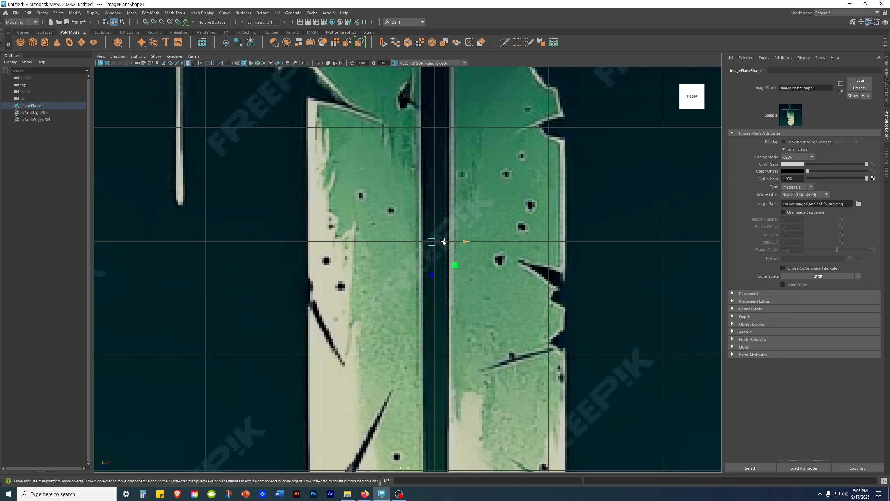
key(q)
scroll(447, 176, down, 5)
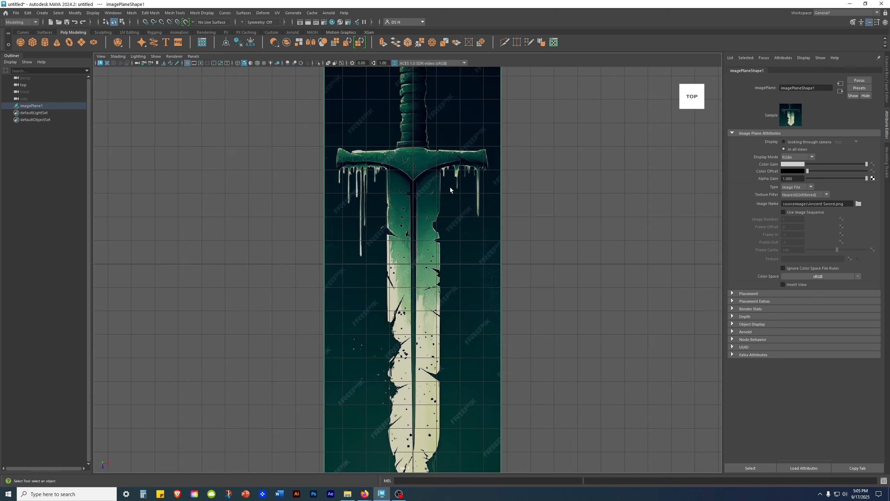
scroll(415, 244, up, 8)
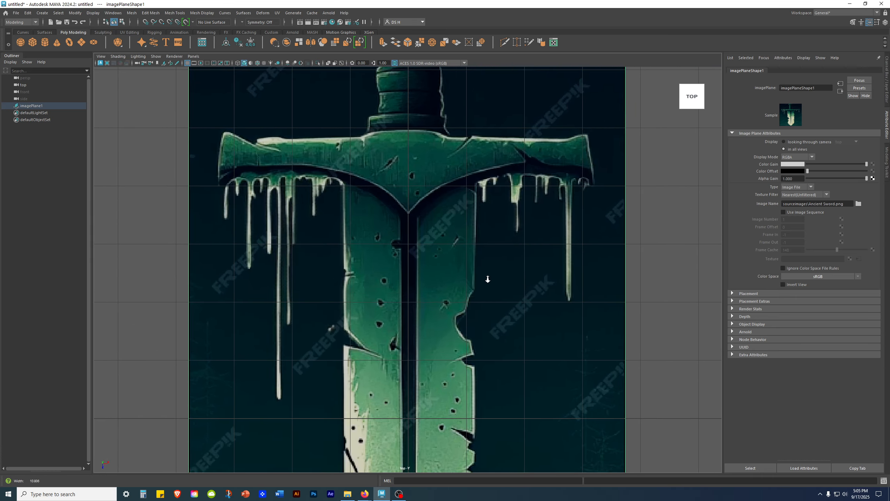
scroll(487, 278, up, 4)
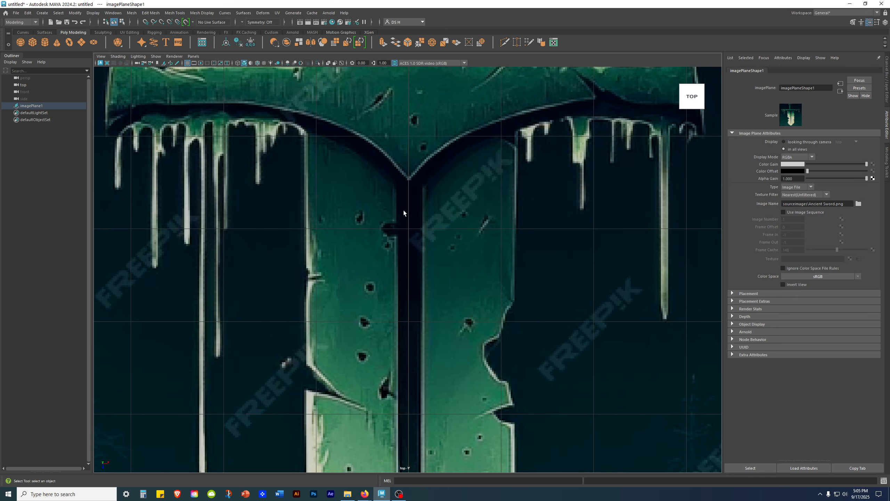
scroll(404, 210, down, 10)
click(557, 302)
scroll(426, 279, down, 2)
alt+middle_drag(485, 282, 487, 272)
- Reselect the sword image plane and show its channel values
click(447, 321)
key(w)
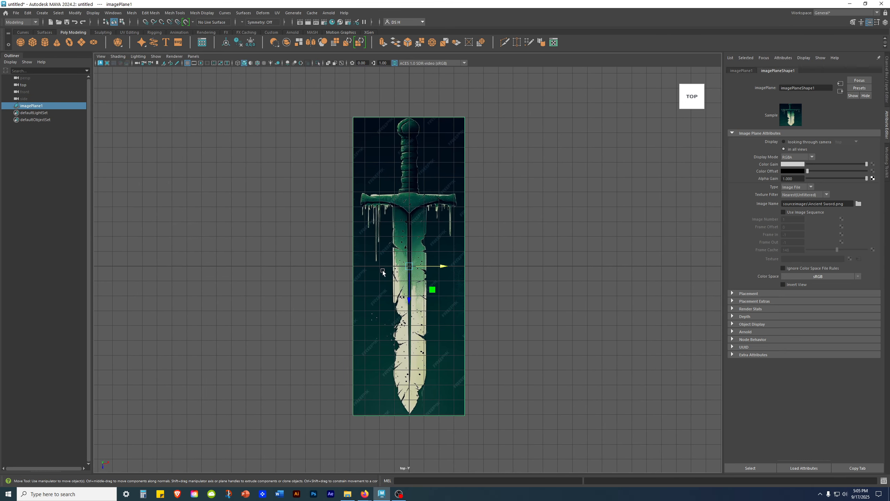
scroll(447, 321, up, 6)
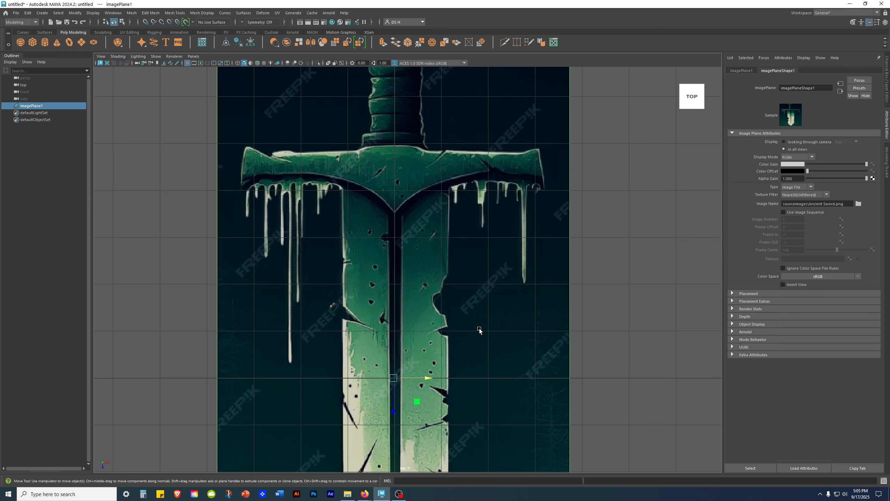
scroll(475, 329, down, 5)
scroll(457, 291, down, 3)
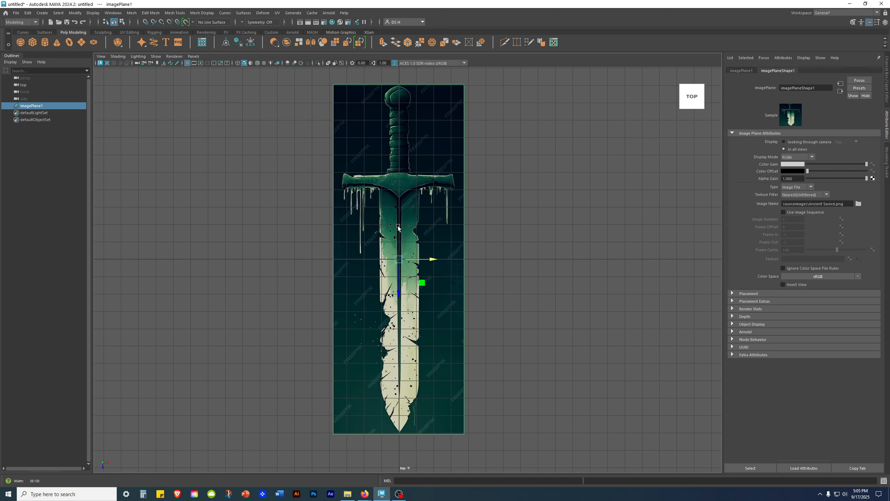
click(887, 70)
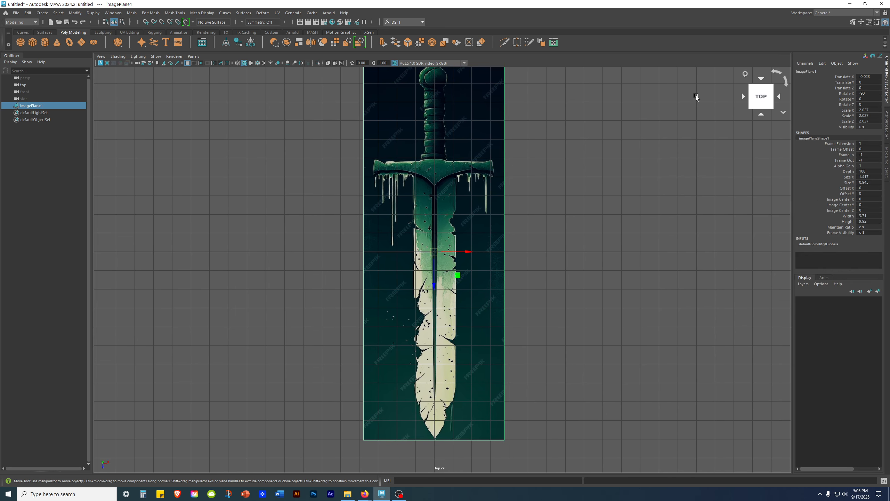
- Rename imagePlane1 to Top_Down_Ortho in the Outliner
double_click(46, 106)
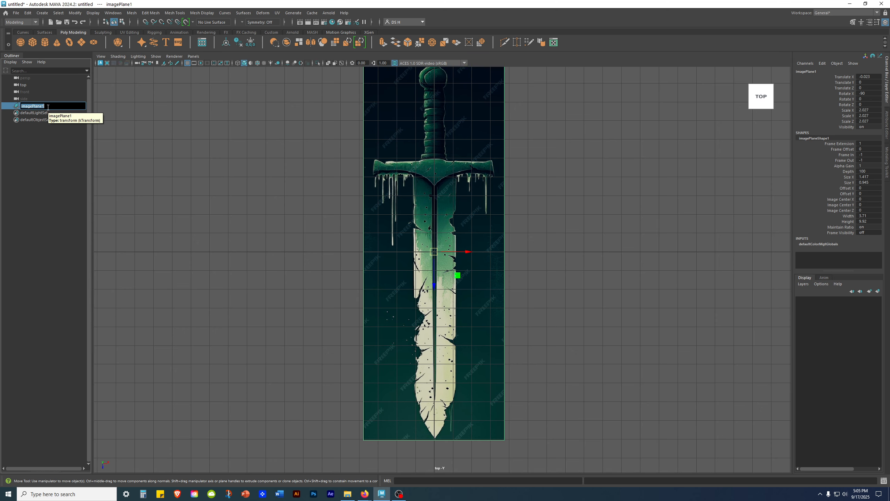
text(Top Down )
text(Ortho)
key(Return)
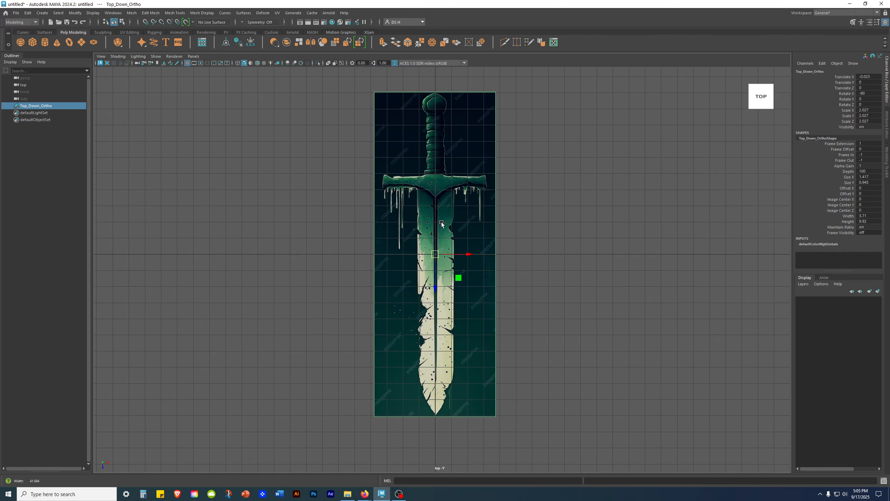
- Maximize the perspective view and orbit around the sword plane
key(space)
key(space)
alt+drag(453, 165, 455, 134)
scroll(455, 135, down, 5)
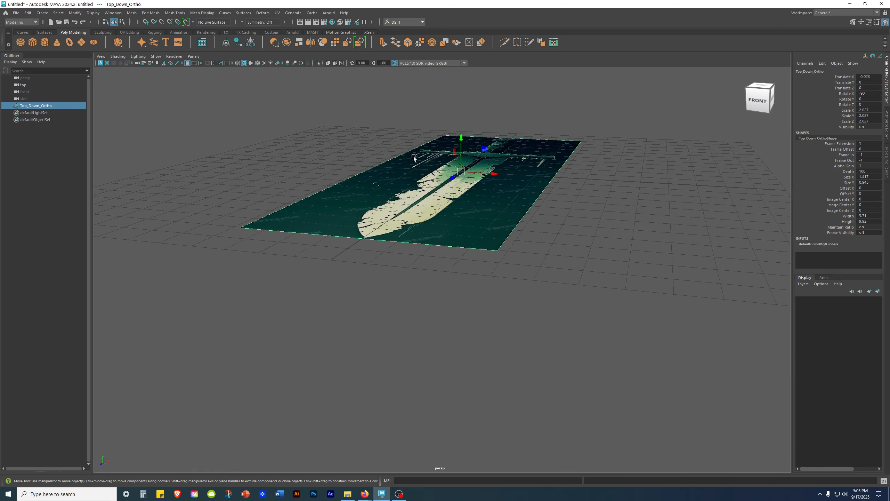
alt+middle_drag(466, 167, 465, 265)
alt+drag(490, 260, 489, 243)
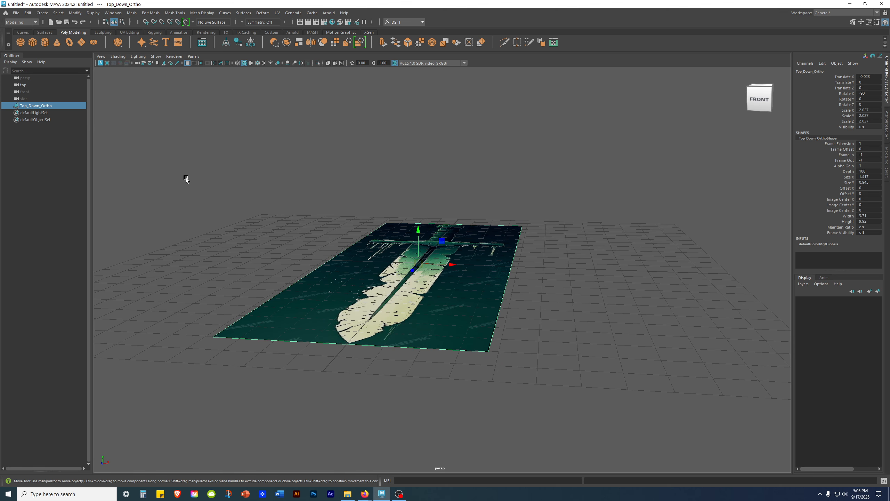
- Put the image plane in a new display layer named _Ortho_Image_
click(878, 291)
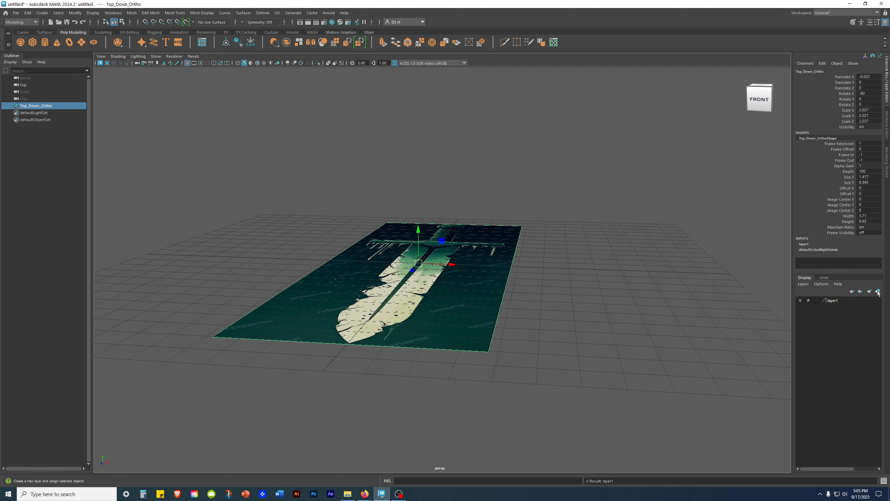
double_click(832, 301)
drag(361, 179, 283, 177)
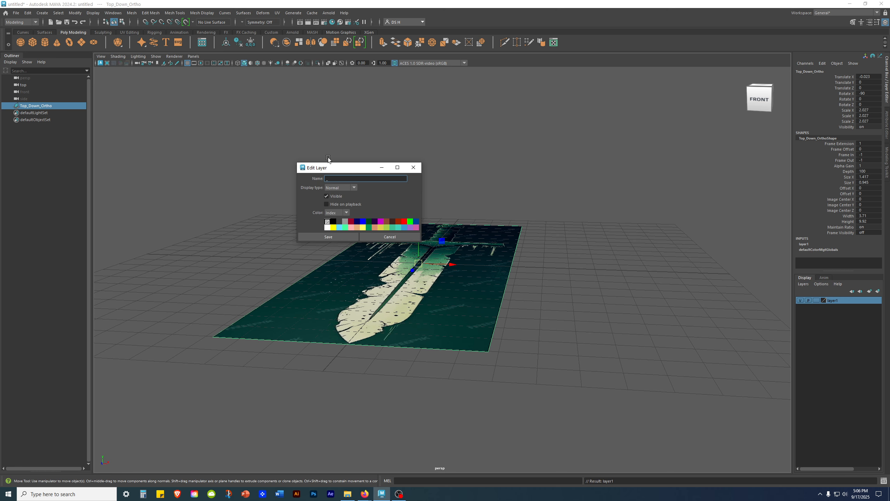
text(_Ortho_Img)
click(342, 238)
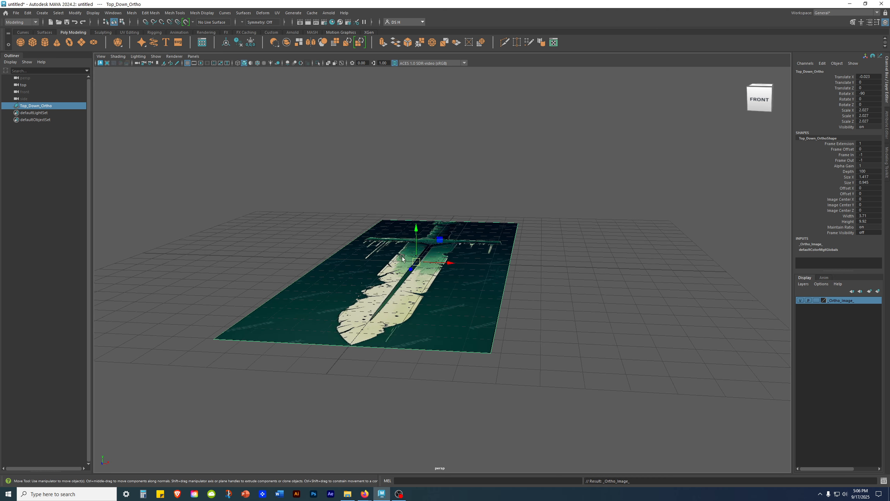
- Orbit the perspective view and test whether the sword plane can still be selected
alt+drag(398, 254, 413, 298)
click(581, 295)
alt+drag(582, 296, 574, 310)
scroll(508, 253, down, 4)
alt+middle_drag(498, 228, 479, 304)
alt+drag(478, 304, 355, 305)
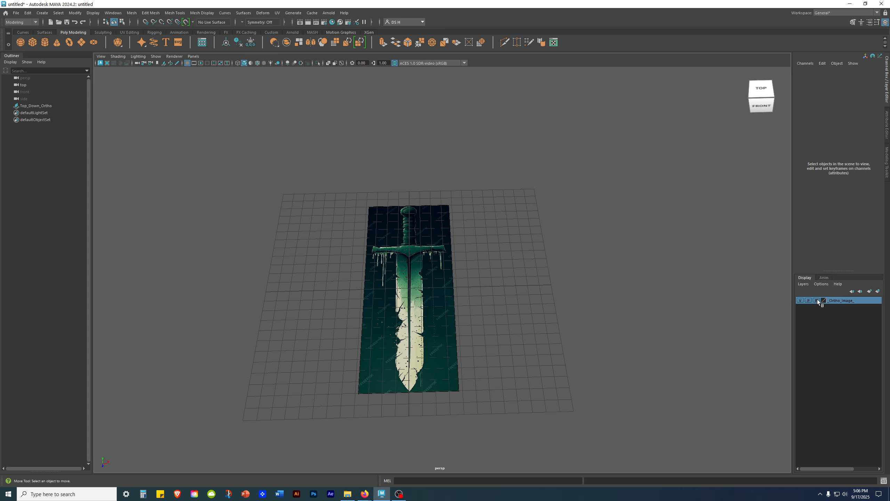
drag(535, 349, 351, 219)
drag(352, 229, 574, 374)
drag(517, 332, 194, 198)
mouse_move(259, 210)
mouse_down()
mouse_move(593, 357)
mouse_move(259, 202)
mouse_up()
drag(350, 238, 619, 369)
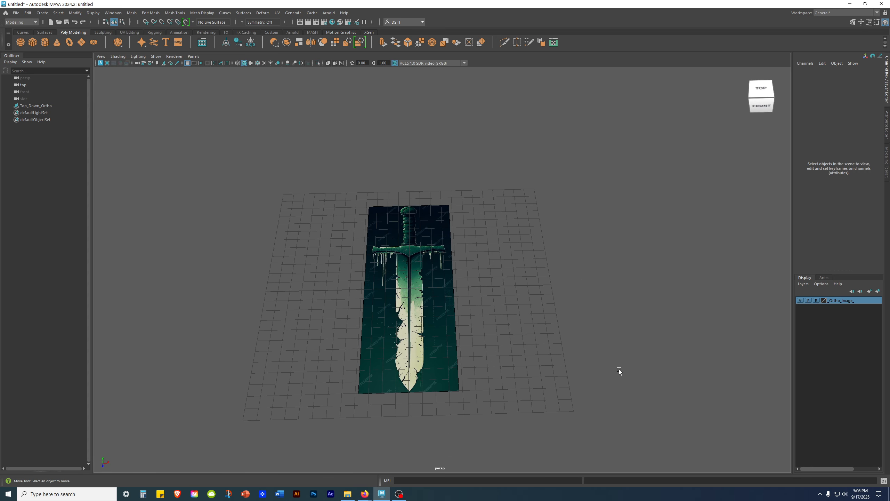
- Set Top_Down_Ortho to display only when looking through the top camera
click(37, 106)
alt+drag(408, 170, 437, 155)
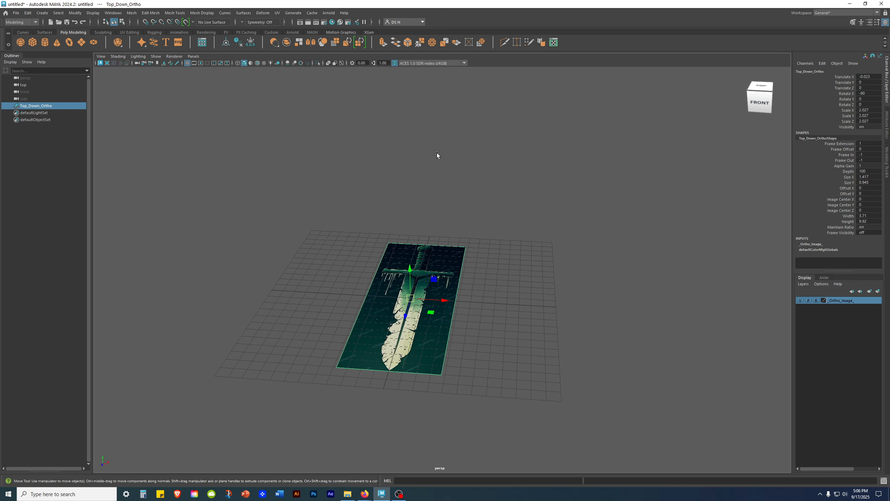
click(885, 125)
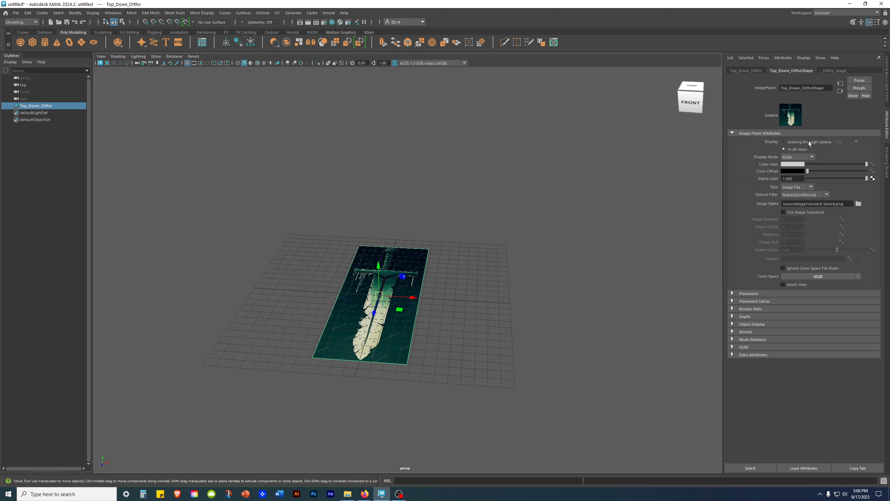
click(784, 141)
click(844, 142)
click(653, 226)
alt+drag(375, 251, 371, 316)
drag(318, 229, 382, 297)
key(space)
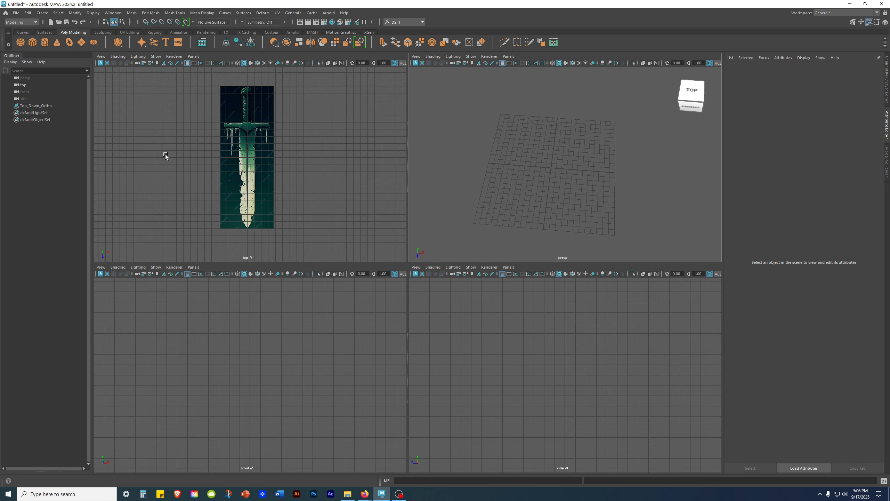
- Show the Channel Box and layer list and give the upper views more height
alt+drag(551, 187, 541, 167)
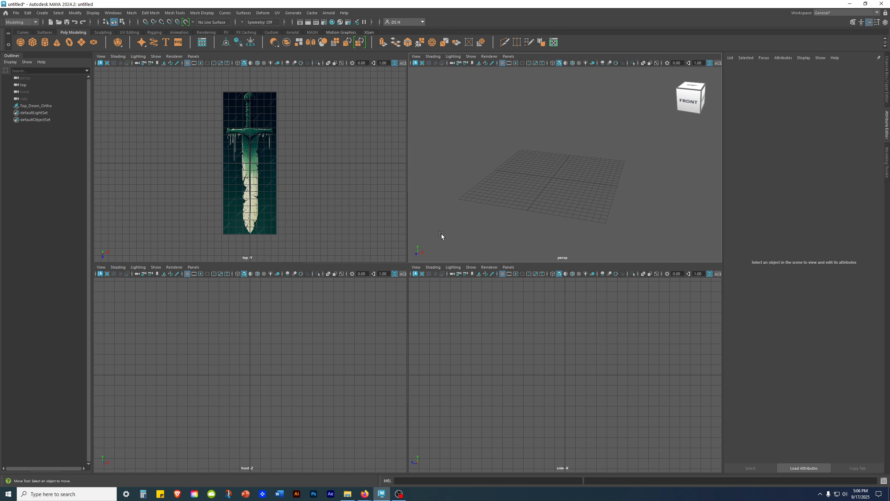
click(885, 73)
drag(522, 264, 520, 361)
scroll(593, 216, up, 4)
alt+middle_drag(626, 203, 647, 181)
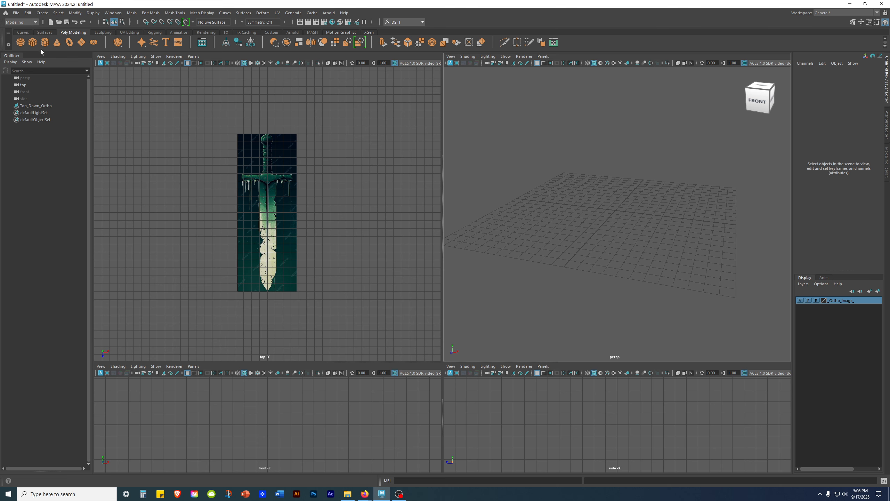
- Create a default polygon cube, pCube1, at the origin
click(32, 42)
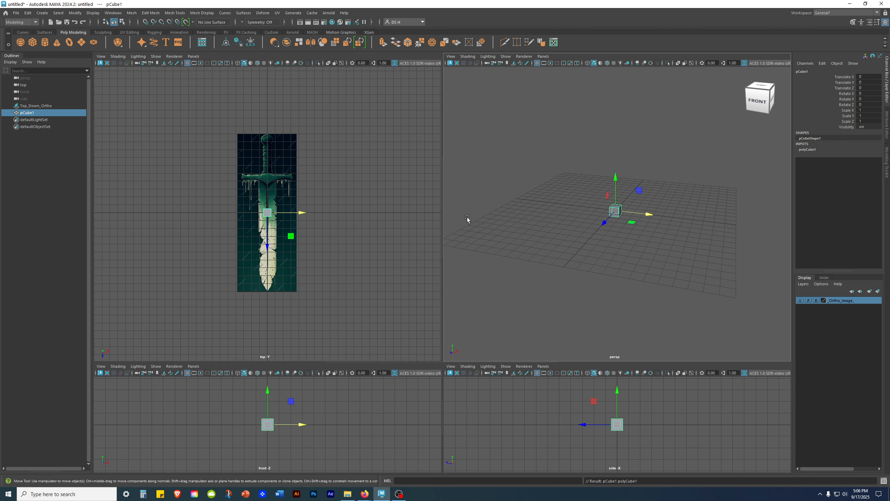
scroll(377, 193, up, 5)
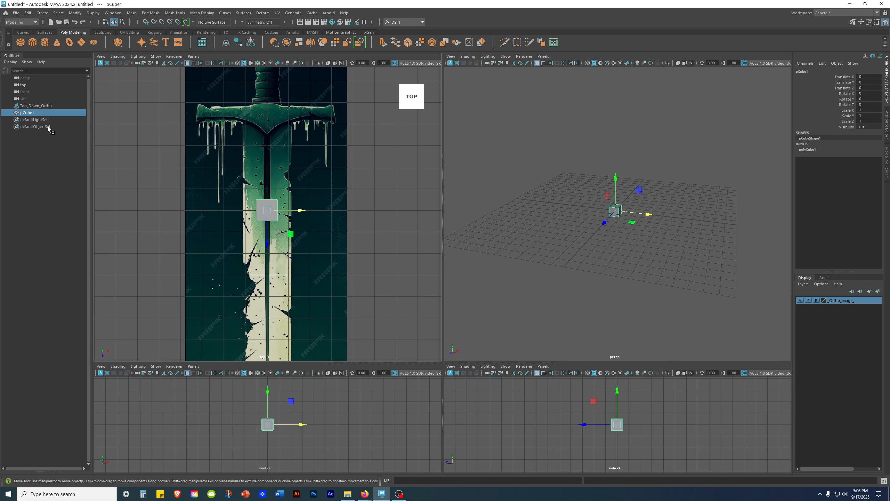
alt+drag(584, 168, 633, 213)
scroll(633, 212, up, 4)
alt+middle_drag(627, 195, 623, 224)
scroll(620, 210, up, 2)
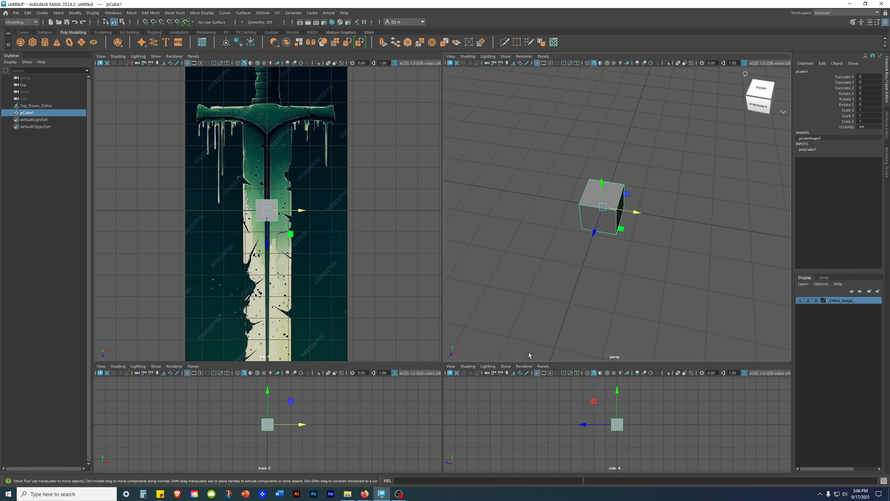
- Maximize the perspective view with anti-aliasing on, viewing the cube straight-on
key(space)
alt+drag(480, 231, 536, 208)
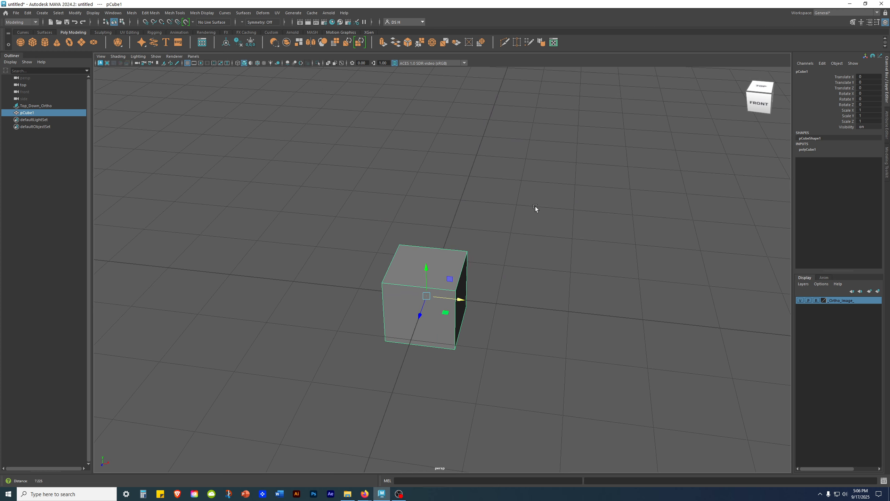
click(301, 64)
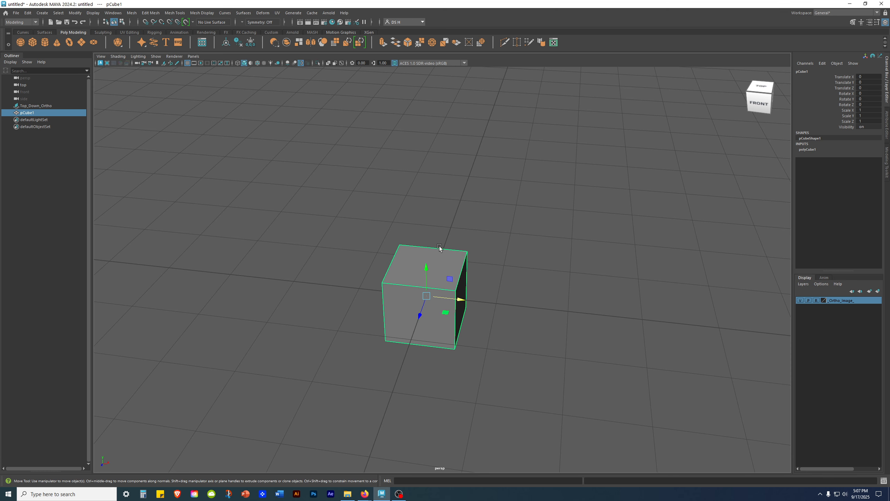
alt+drag(697, 287, 664, 287)
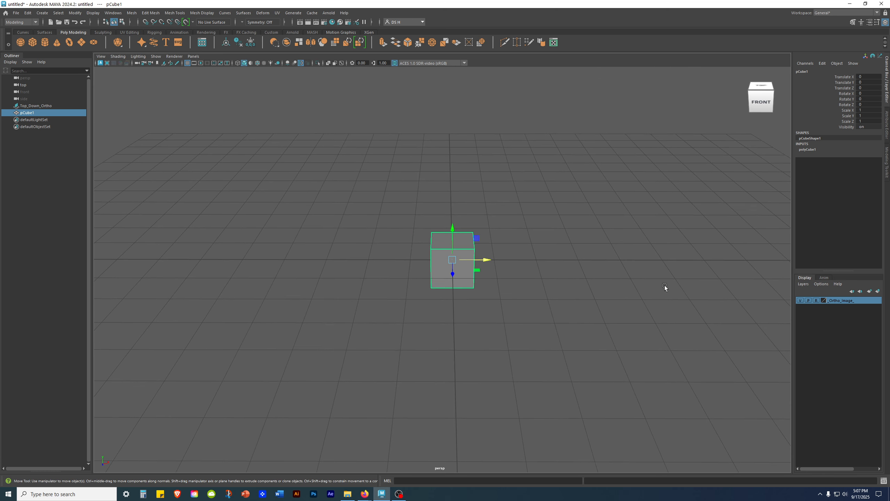
- Set polyCube1's Subdivisions Width, Height and Depth to 2
click(805, 151)
alt+drag(696, 325, 619, 261)
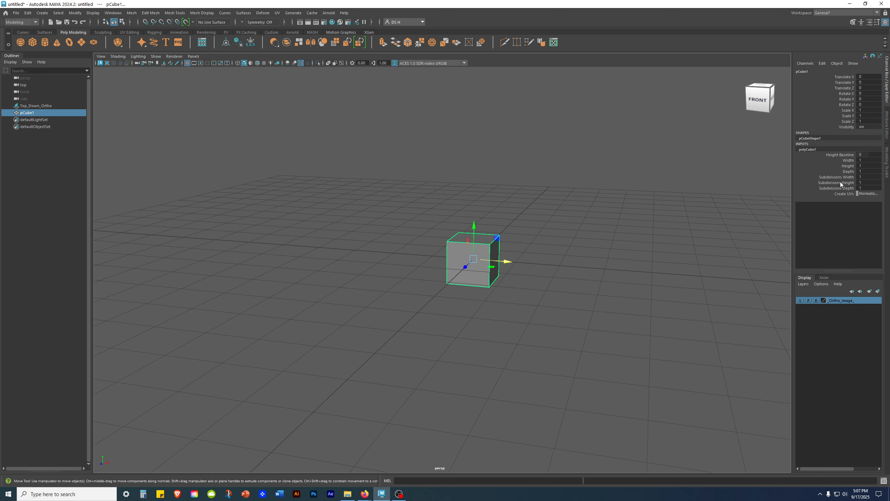
drag(862, 177, 862, 188)
text(2)
key(Return)
alt+drag(653, 224, 436, 284)
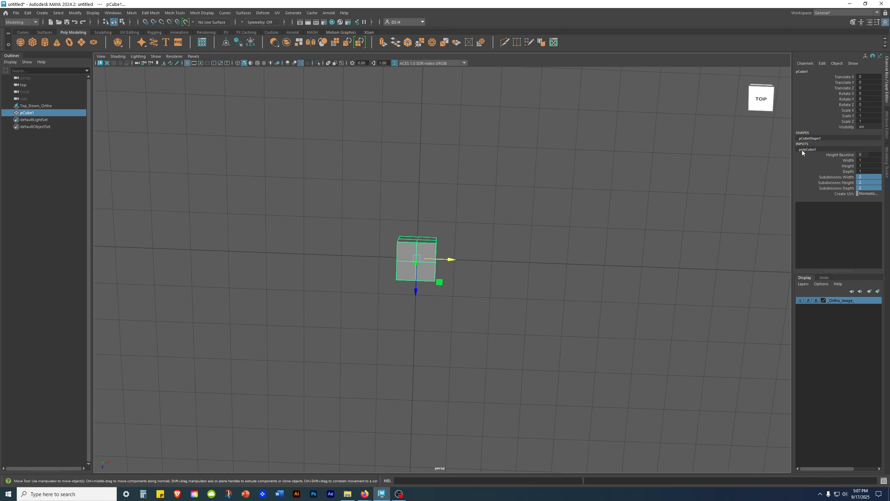
mouse_move(636, 327)
alt+mouse_down()
mouse_move(658, 275)
mouse_move(491, 312)
mouse_move(590, 344)
mouse_move(625, 330)
alt+mouse_up()
- Return to four views and frame the top view over the sword reference
key(space)
key(space)
scroll(516, 245, up, 3)
alt+middle_drag(517, 245, 503, 309)
scroll(513, 248, down, 7)
scroll(544, 250, up, 1)
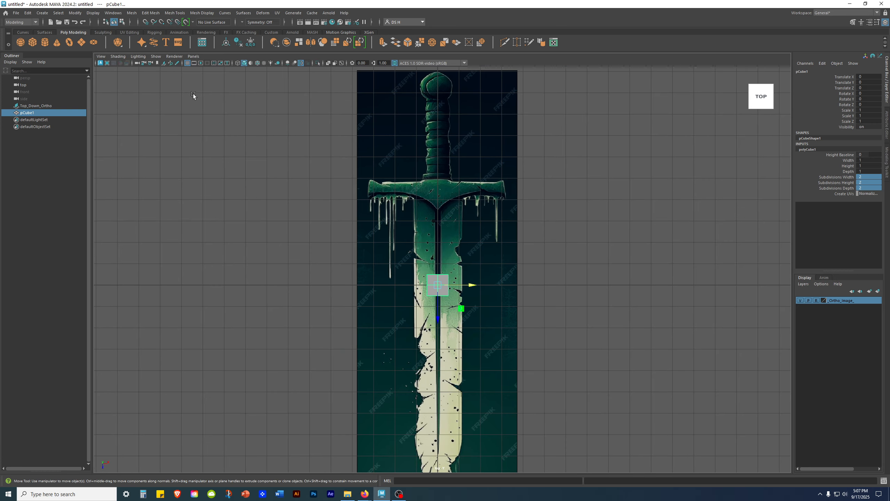
- Hide the viewport grid and test-move the cube along X and Z, undoing both moves
click(188, 64)
alt+right_drag(334, 312, 729, 302)
alt+middle_drag(464, 342, 461, 402)
alt+middle_drag(427, 350, 420, 249)
drag(425, 258, 217, 268)
key(ctrl+z)
alt+right_drag(676, 259, 473, 244)
alt+middle_drag(474, 244, 468, 271)
alt+right_drag(468, 272, 508, 364)
drag(423, 338, 407, 446)
key(ctrl+z)
key(ctrl+z)
key(ctrl+z)
key(ctrl+z)
key(ctrl+z)
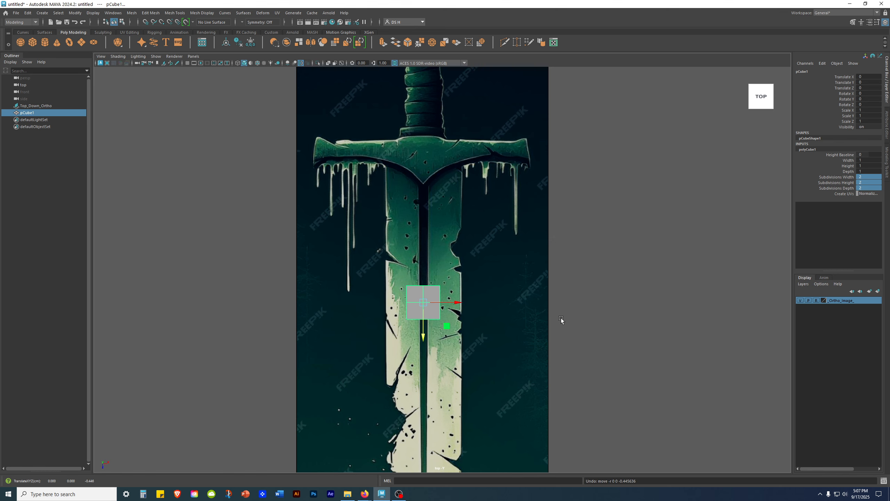
- Move pCube1 along Z up the blade toward the crossguard
alt+middle_drag(473, 269, 483, 317)
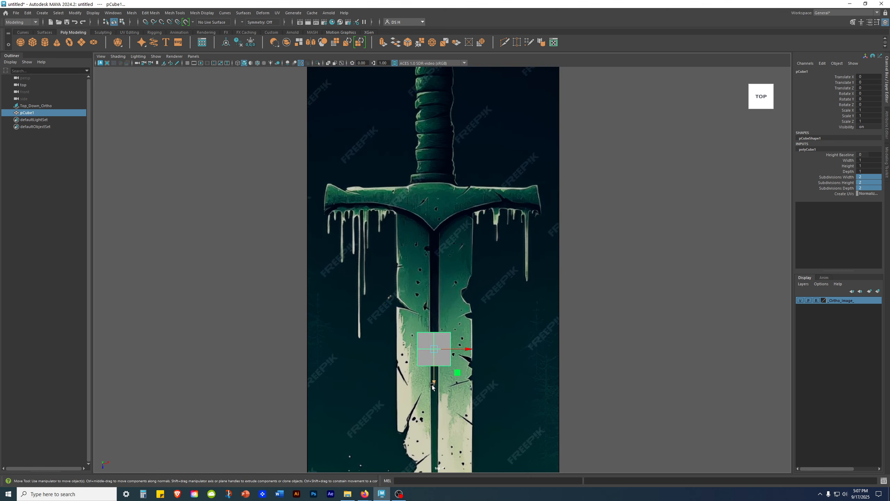
drag(430, 378, 433, 254)
alt+right_drag(433, 253, 580, 229)
alt+middle_drag(581, 229, 588, 279)
drag(435, 278, 435, 260)
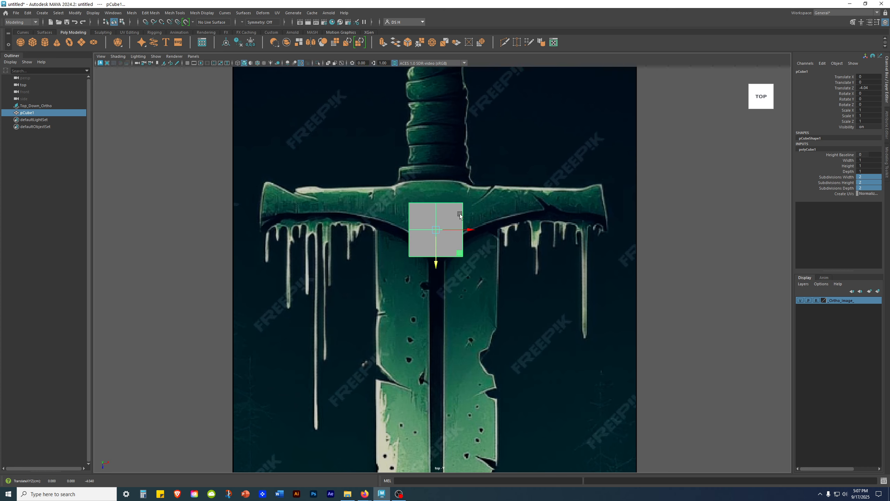
drag(436, 264, 435, 264)
scroll(470, 219, down, 5)
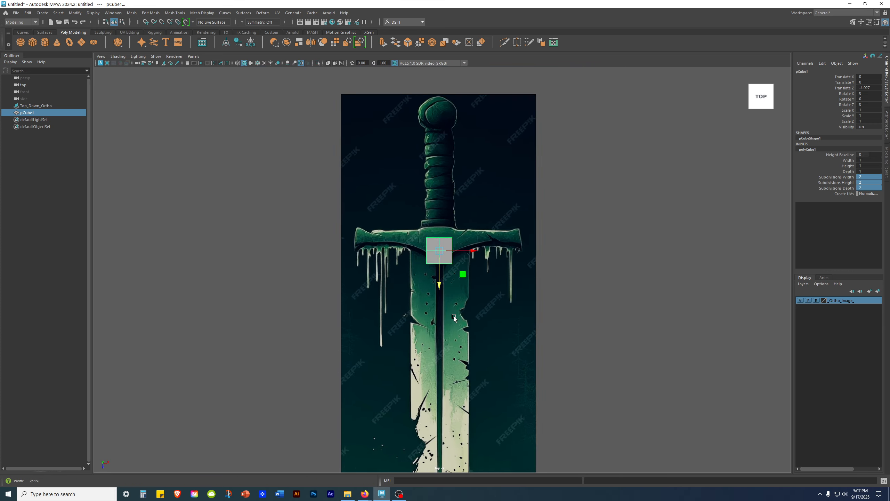
scroll(437, 287, up, 6)
scroll(436, 287, up, 2)
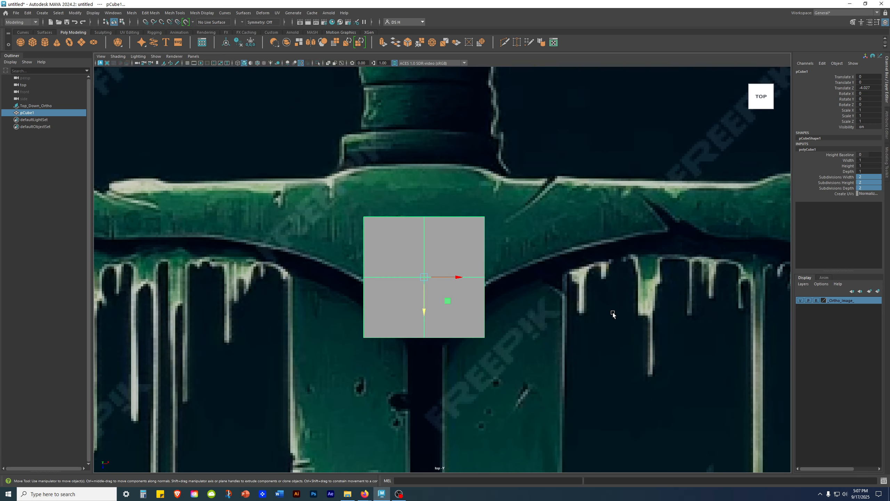
- Snap the cube's pivot to its top edge, then slide the cube just below the crossguard
key(d)
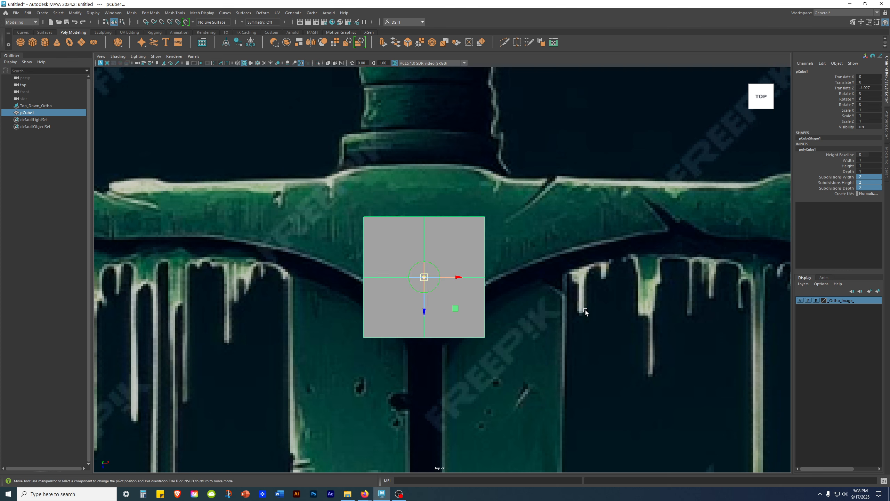
key(v)
key(d)
drag(423, 311, 421, 233)
key(d)
mouse_move(423, 252)
mouse_down()
mouse_move(422, 195)
mouse_move(413, 251)
mouse_up()
scroll(483, 244, down, 10)
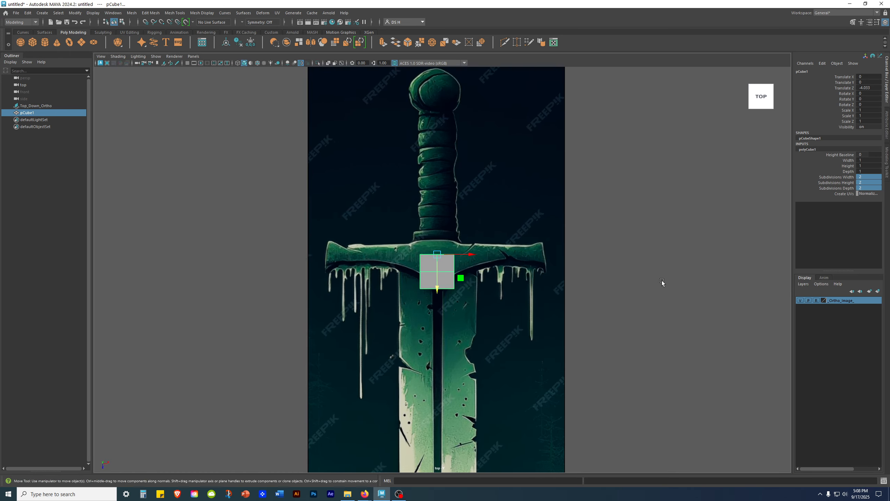
- Scale the cube to about 2.5 in X and 14.5 in Z, reaching the blade tip
scroll(580, 302, up, 4)
key(r)
drag(464, 243, 515, 244)
scroll(441, 283, down, 5)
alt+middle_drag(442, 282, 455, 159)
drag(453, 171, 482, 495)
alt+middle_drag(459, 358, 398, 289)
scroll(420, 158, down, 1)
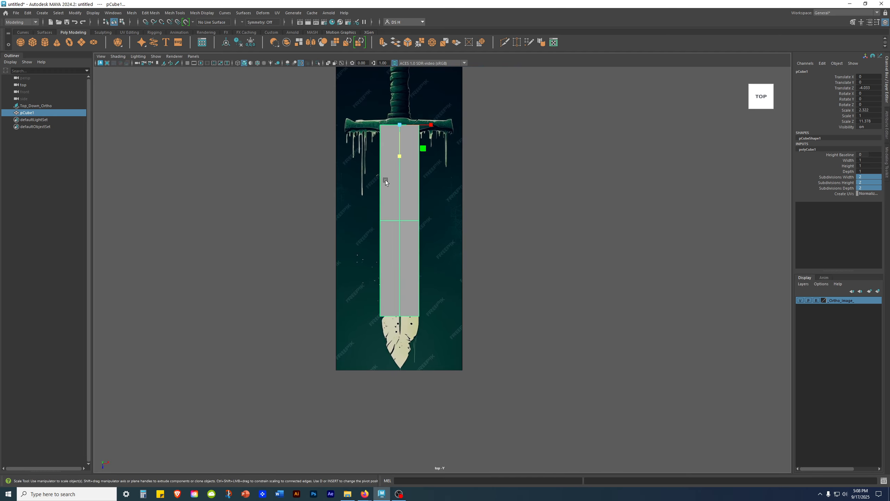
drag(401, 157, 403, 166)
- Show the cube shaded with wireframe edges and X-Ray so the reference shows through
key(4)
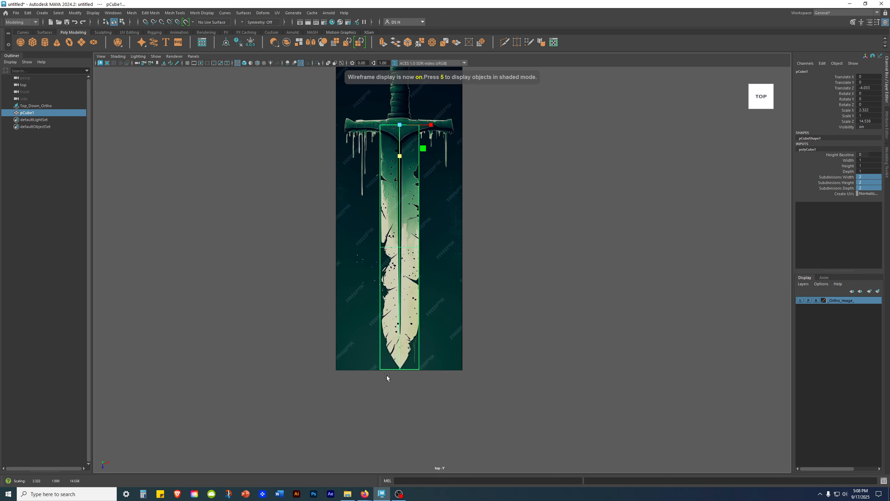
click(587, 288)
alt+middle_drag(497, 180, 503, 214)
key(5)
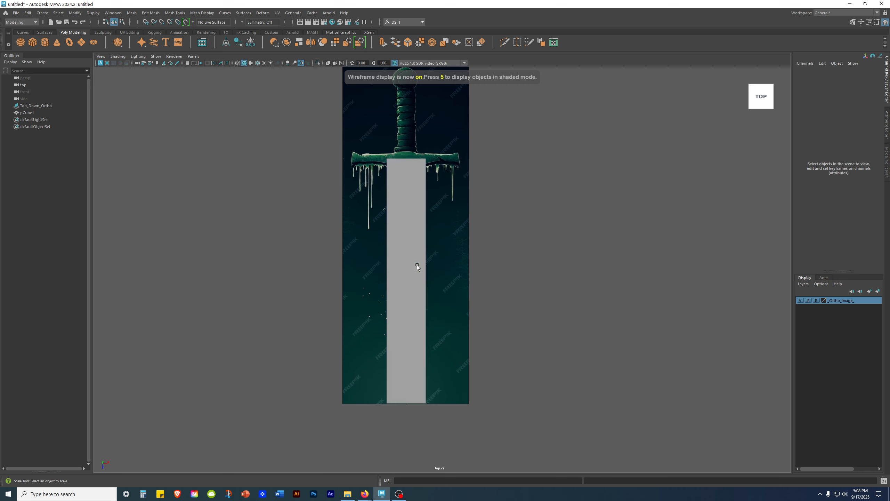
key(alt+5)
alt+drag(603, 287, 598, 289)
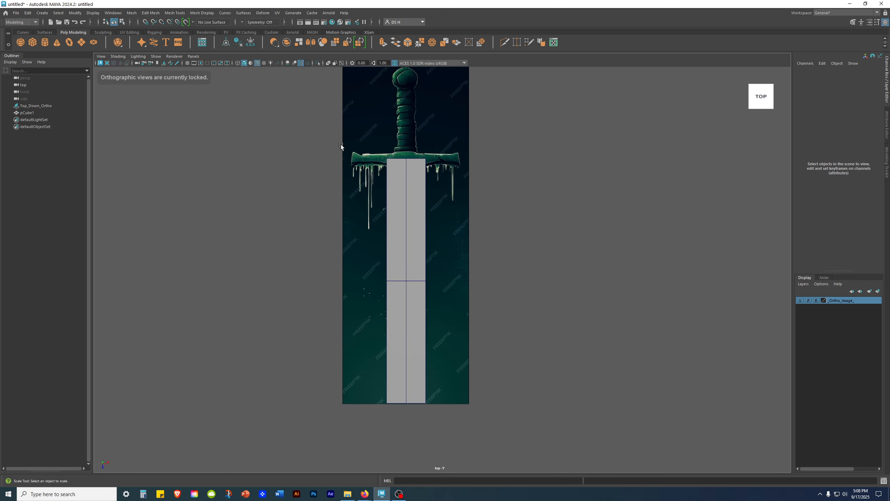
click(328, 63)
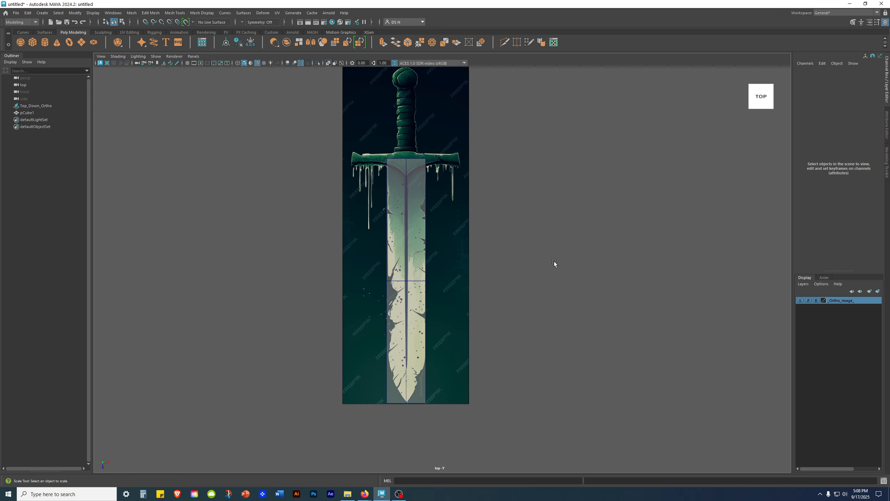
- Select the blade cube, frame the whole blade, and switch to edge selection
click(372, 267)
alt+right_drag(357, 272, 627, 322)
alt+middle_drag(453, 268, 536, 387)
alt+right_drag(537, 387, 518, 333)
alt+middle_drag(518, 333, 491, 347)
alt+right_drag(491, 347, 468, 323)
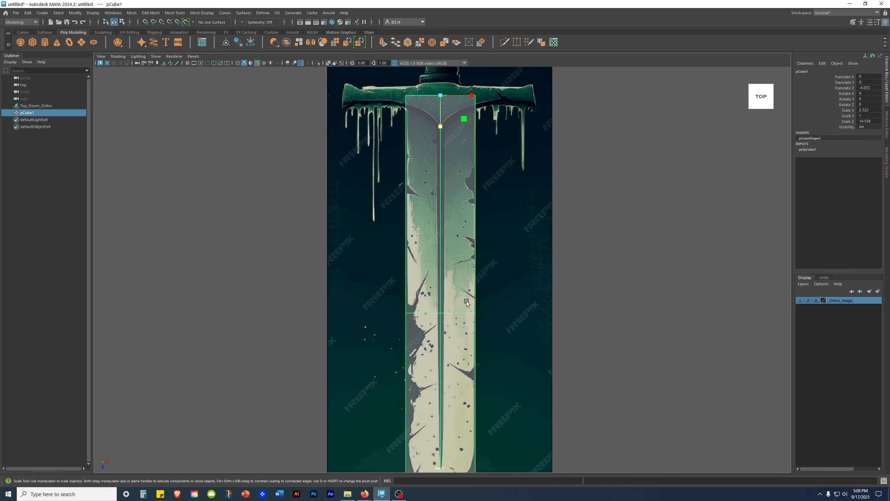
alt+right_drag(463, 299, 406, 276)
alt+middle_drag(449, 305, 425, 249)
alt+right_drag(425, 249, 350, 254)
alt+middle_drag(350, 254, 341, 277)
right_drag(425, 281, 423, 239)
- Delete the cross edge loop halfway down the blade and return to object mode
click(433, 280)
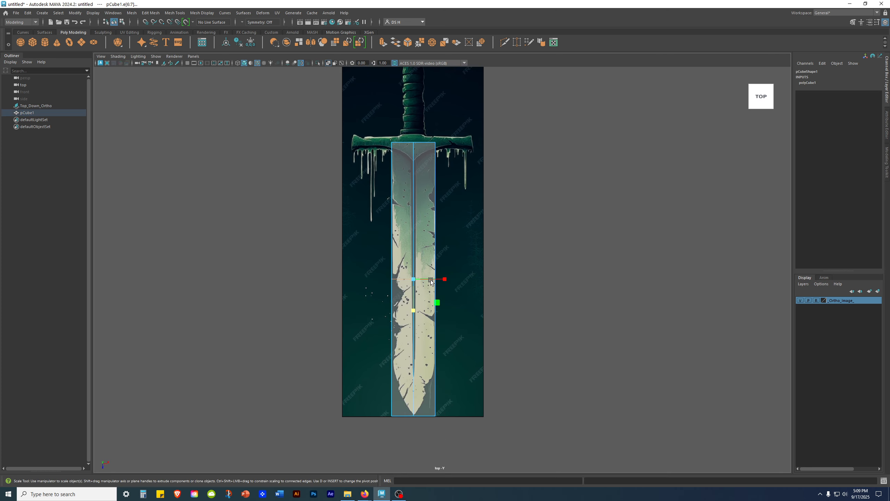
key(w)
scroll(610, 344, up, 3)
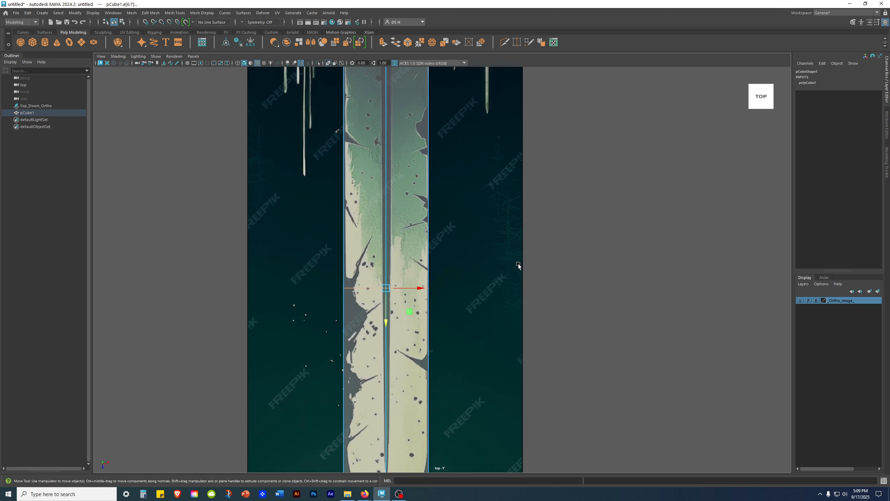
right_drag(516, 257, 479, 275)
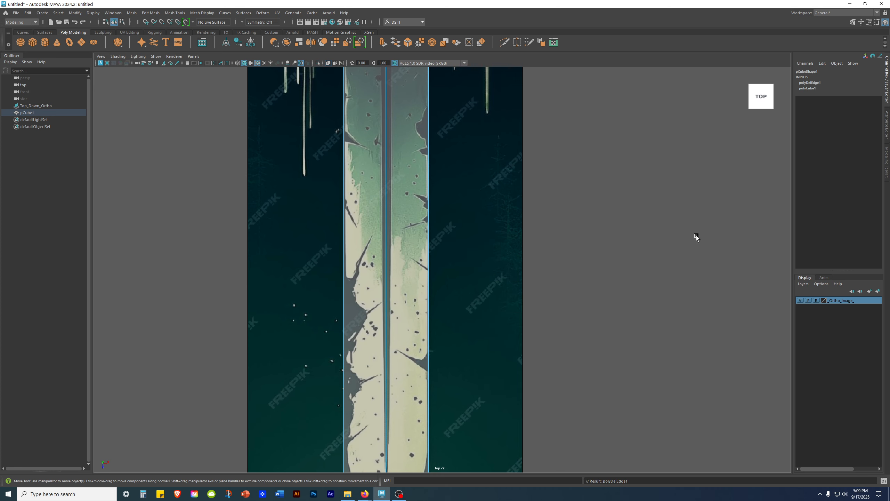
scroll(435, 284, down, 3)
click(423, 270)
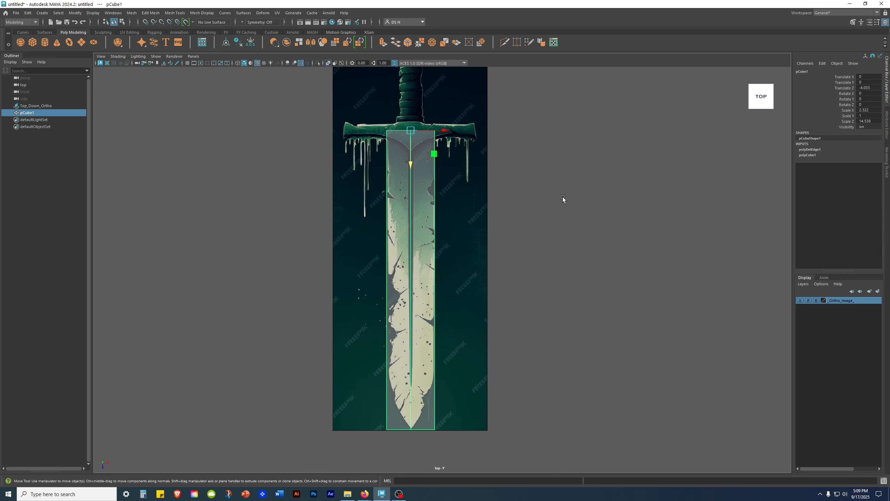
right_drag(411, 225, 684, 60)
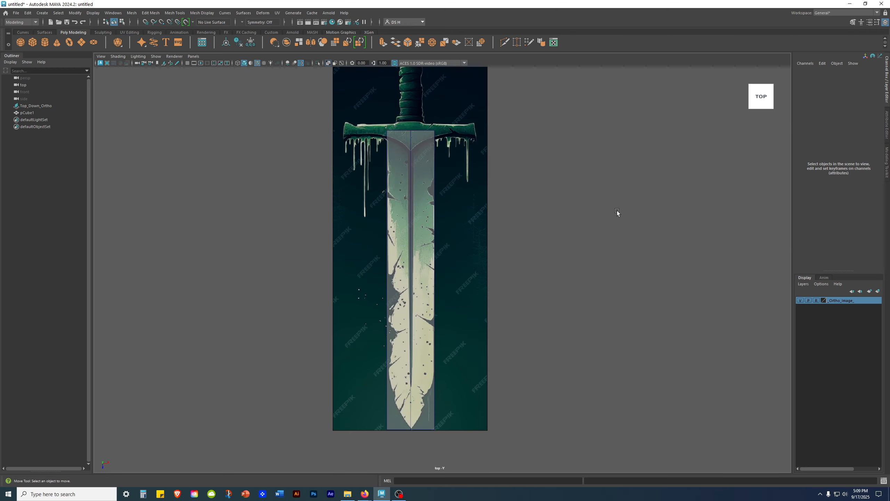
- Return to the four-view layout, orbit the perspective view to face the blade, and enter face selection
key(space)
alt+drag(650, 318, 605, 227)
alt+drag(568, 237, 589, 224)
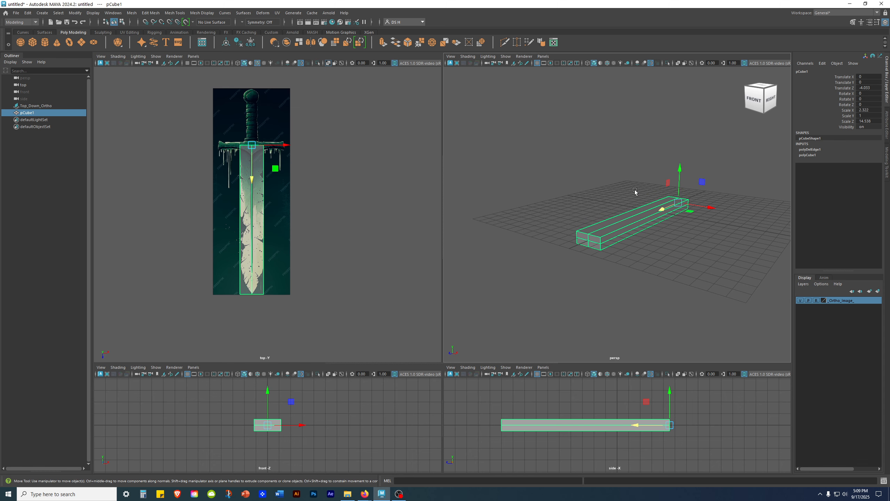
drag(588, 362, 588, 267)
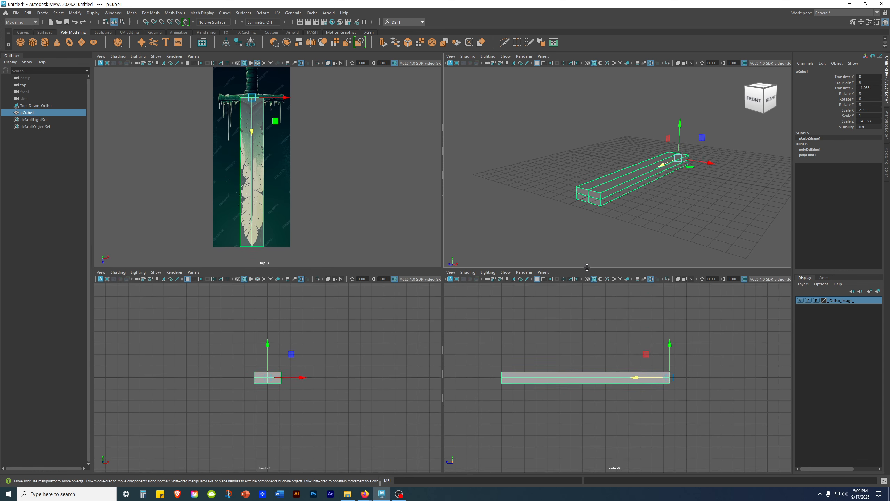
scroll(673, 207, up, 2)
alt+drag(698, 205, 644, 162)
right_drag(646, 162, 647, 176)
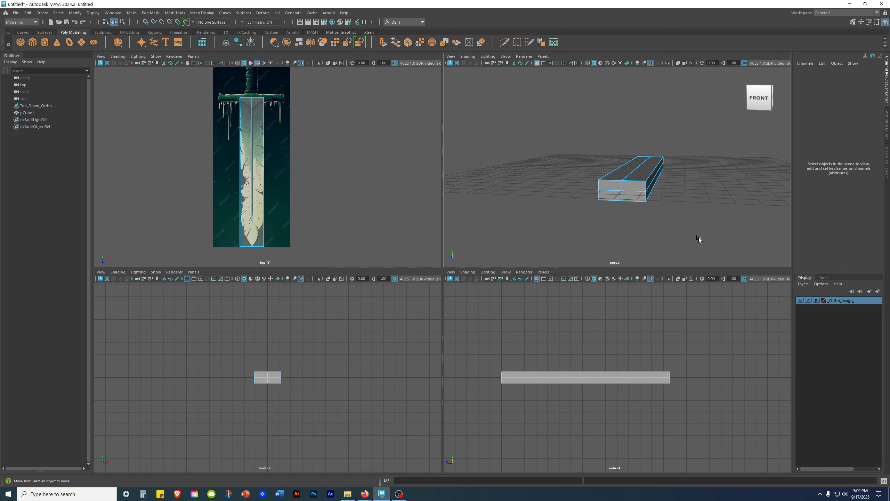
scroll(356, 411, up, 5)
- Select and delete the box's lower faces
scroll(684, 396, up, 1)
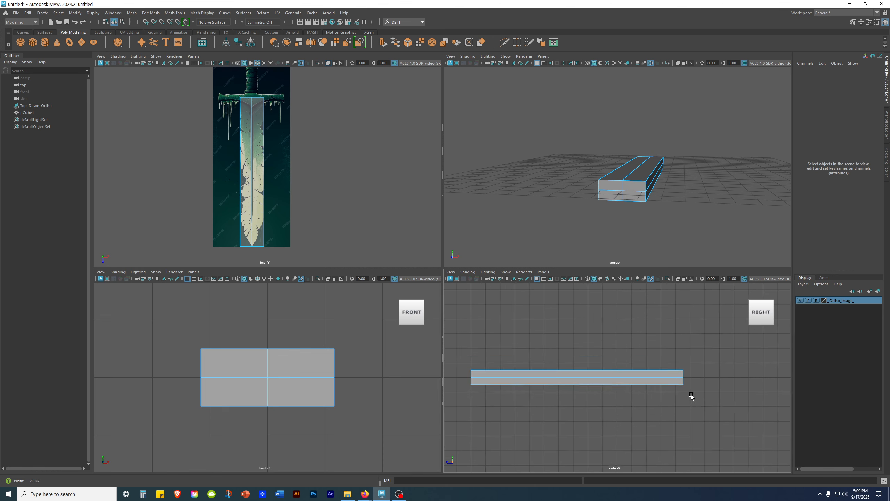
scroll(683, 395, up, 1)
alt+middle_drag(646, 393, 706, 376)
drag(772, 397, 455, 361)
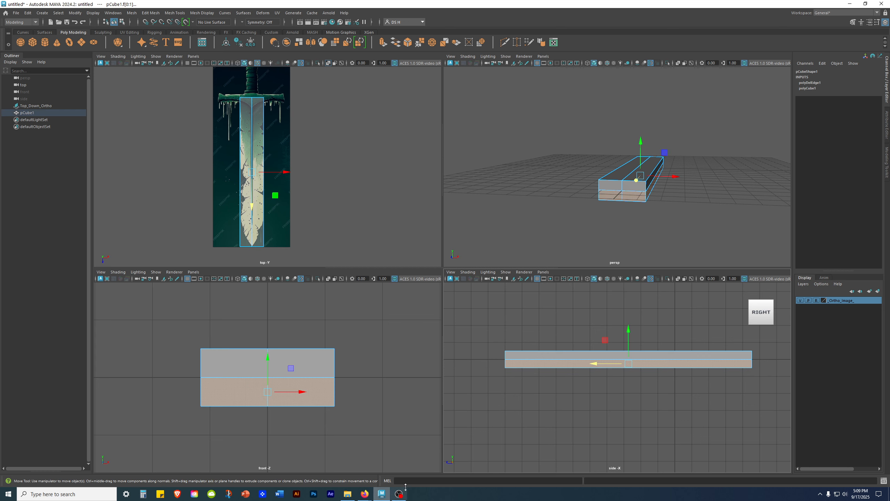
key(Delete)
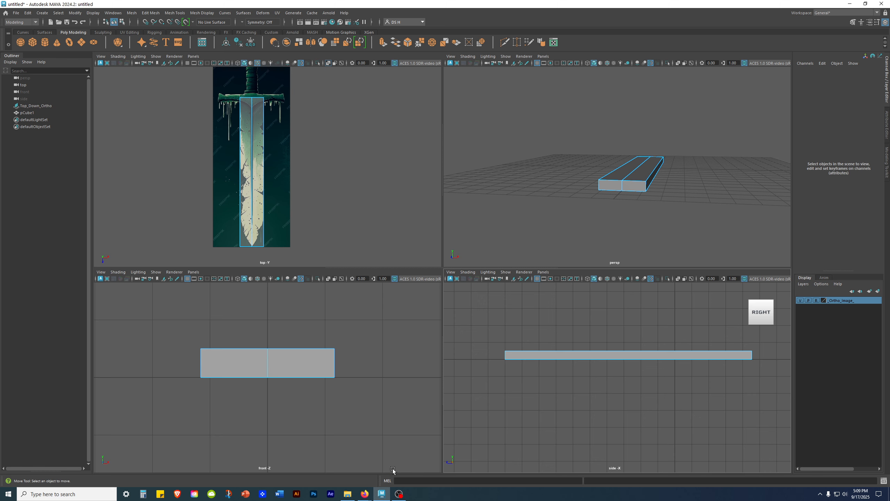
- Delete the left-half face of the box in the front view
alt+middle_drag(298, 411, 196, 363)
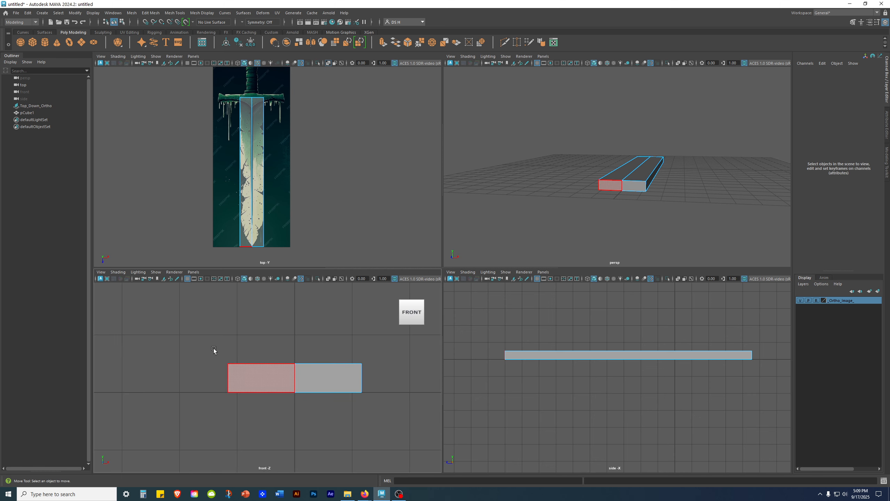
drag(136, 307, 266, 444)
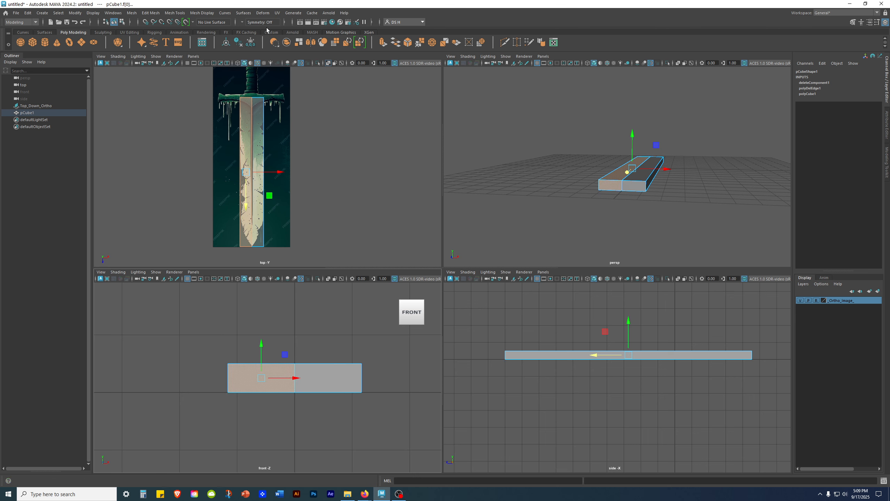
key(Delete)
- Reset the perspective camera, maximize it, and select the blade piece in object mode
right_click(632, 173)
click(652, 175)
key(space)
right_drag(492, 231, 706, 120)
click(643, 180)
alt+drag(643, 181, 491, 224)
click(538, 220)
alt+drag(617, 245, 495, 215)
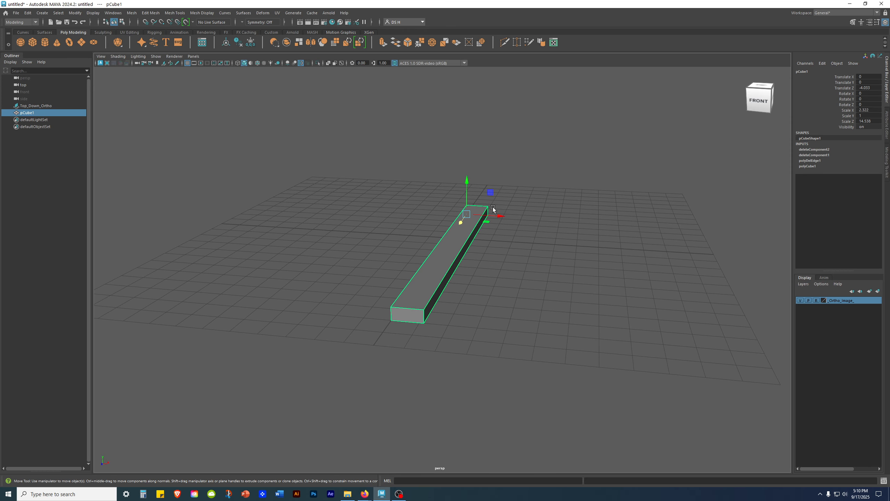
- Delete pCube1's construction history and rename it Sword_Top_R in the Outliner
click(238, 42)
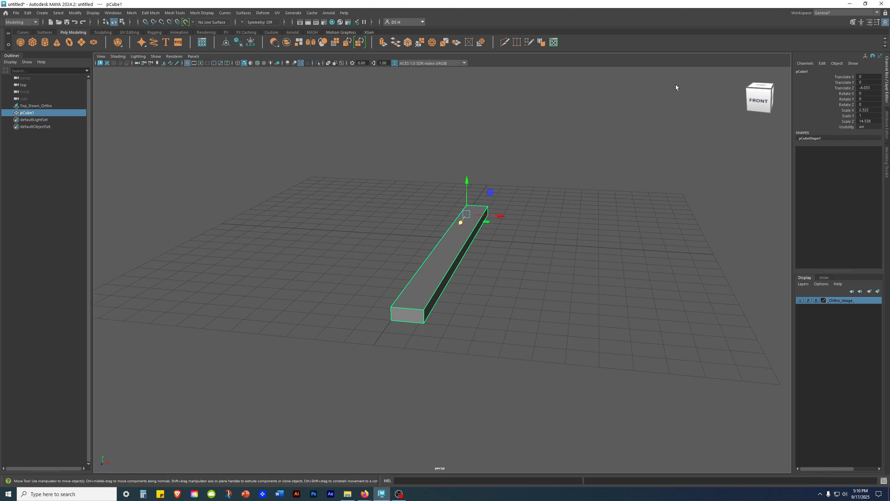
double_click(52, 113)
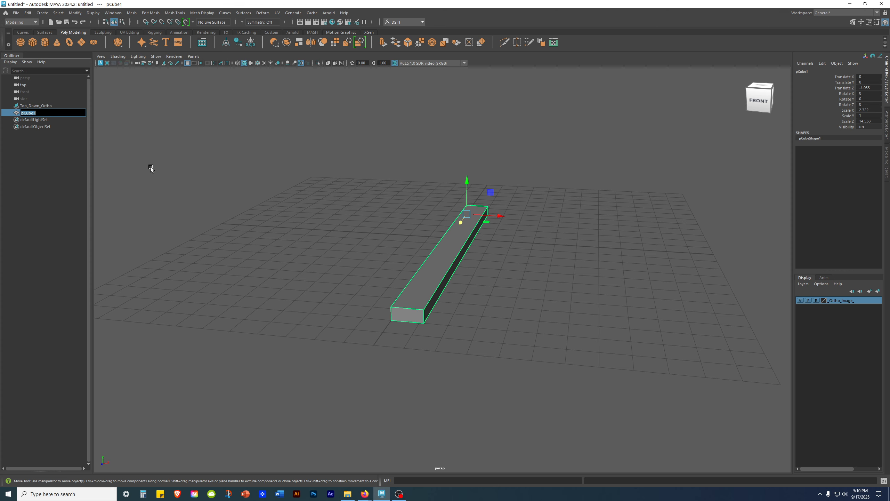
text(Sword)
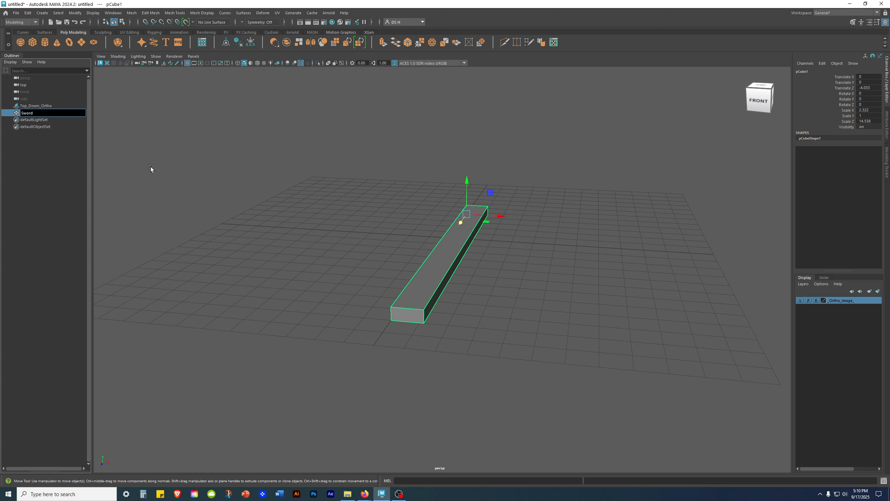
text(Top_ R)
key(Return)
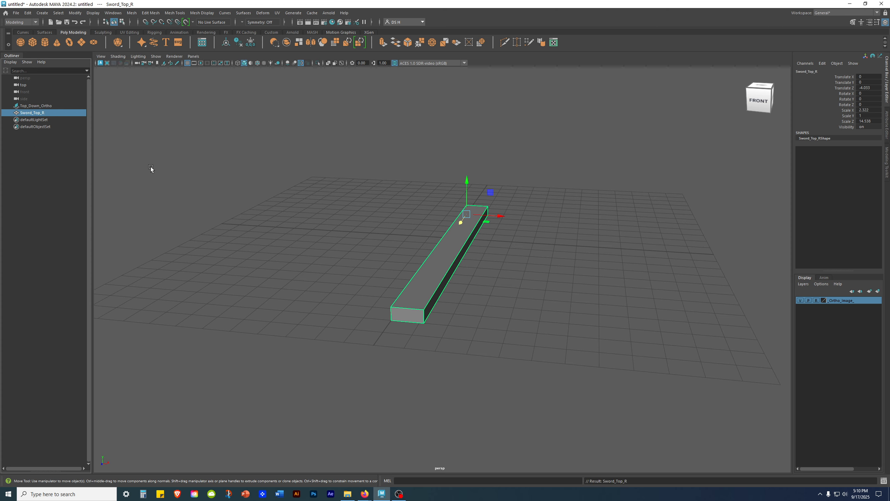
alt+drag(512, 277, 501, 314)
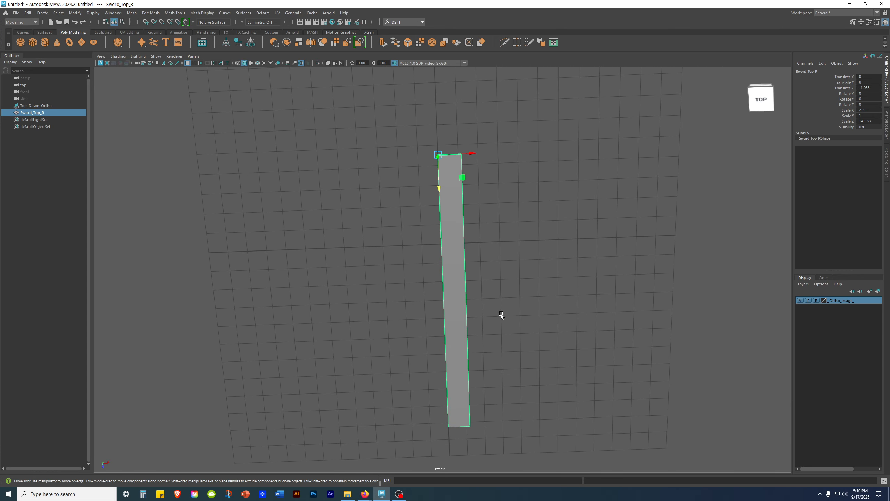
alt+drag(453, 263, 403, 258)
alt+drag(468, 258, 444, 298)
alt+drag(466, 168, 599, 210)
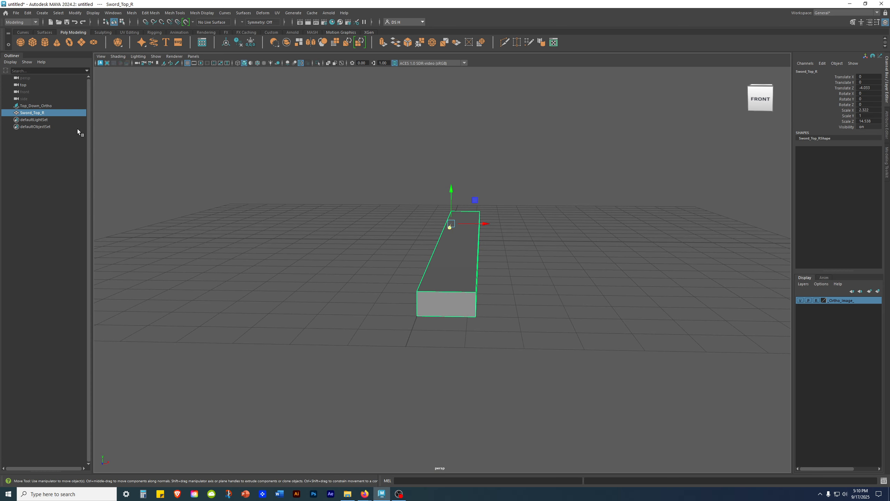
alt+drag(605, 267, 575, 246)
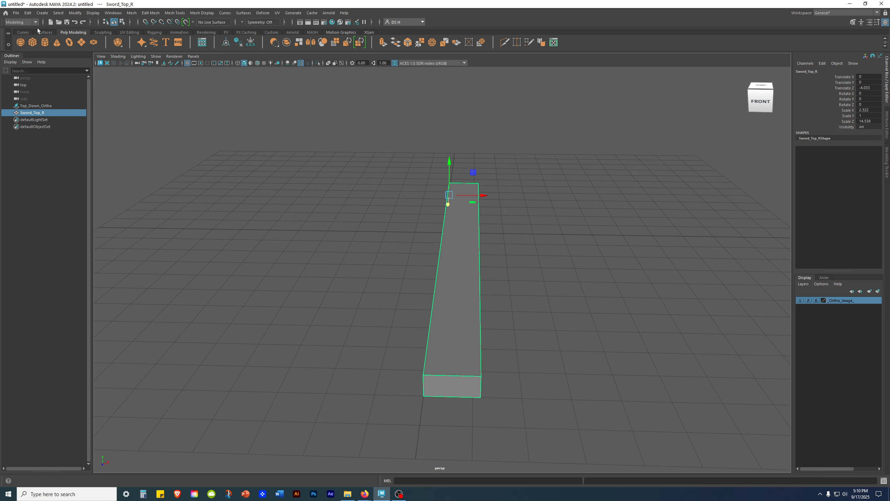
click(28, 13)
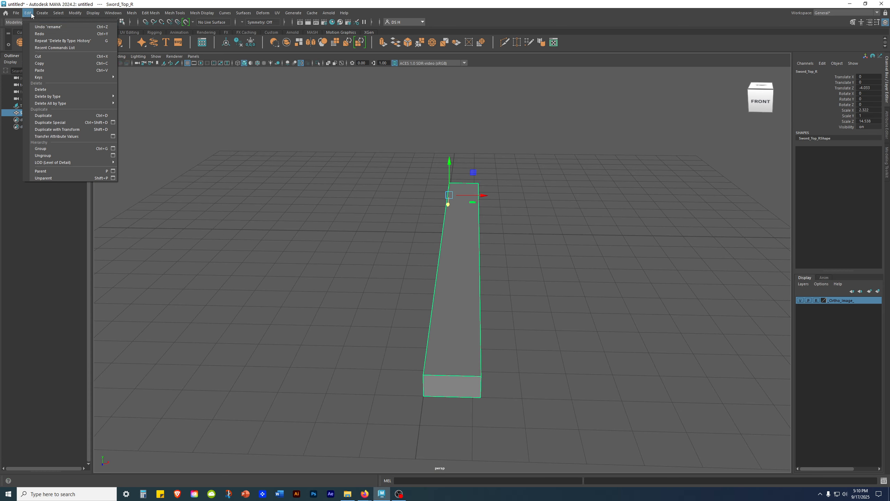
- Set Duplicate Special options to Instance with scale -1, 1, 1
click(113, 122)
drag(125, 151, 156, 123)
alt+drag(516, 205, 537, 160)
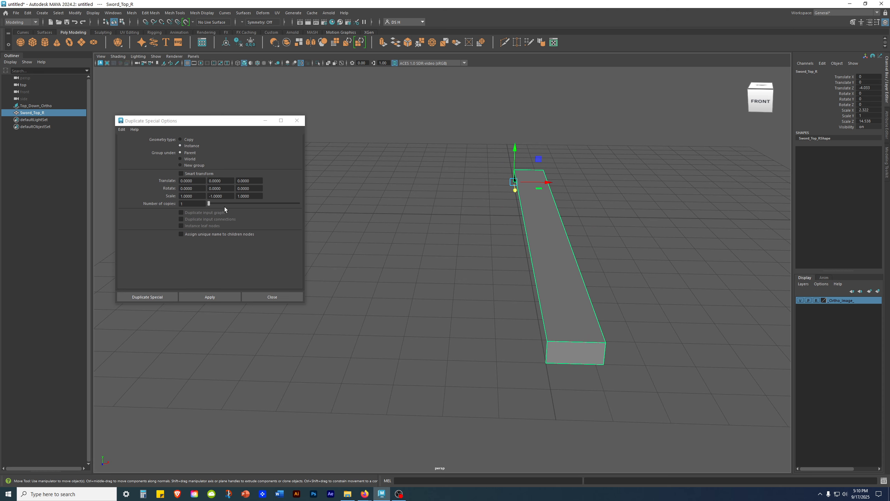
double_click(221, 196)
text(1)
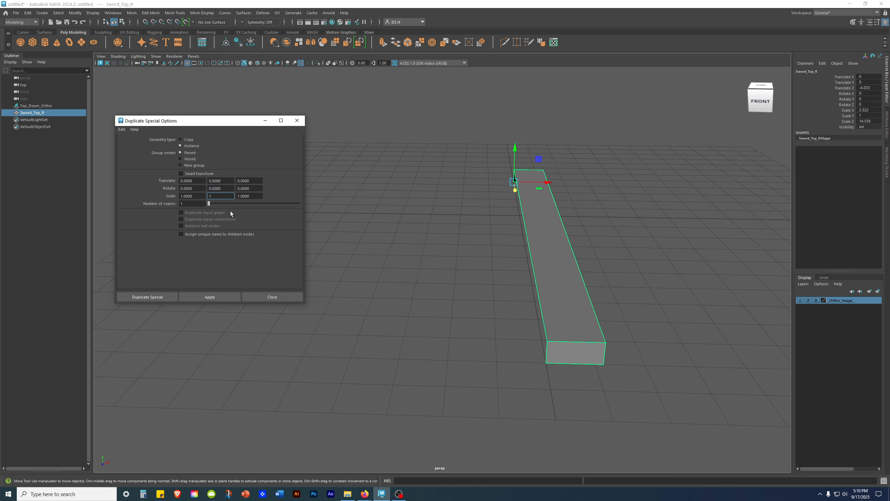
click(227, 190)
alt+right_drag(638, 232, 676, 226)
alt+middle_drag(642, 208, 554, 162)
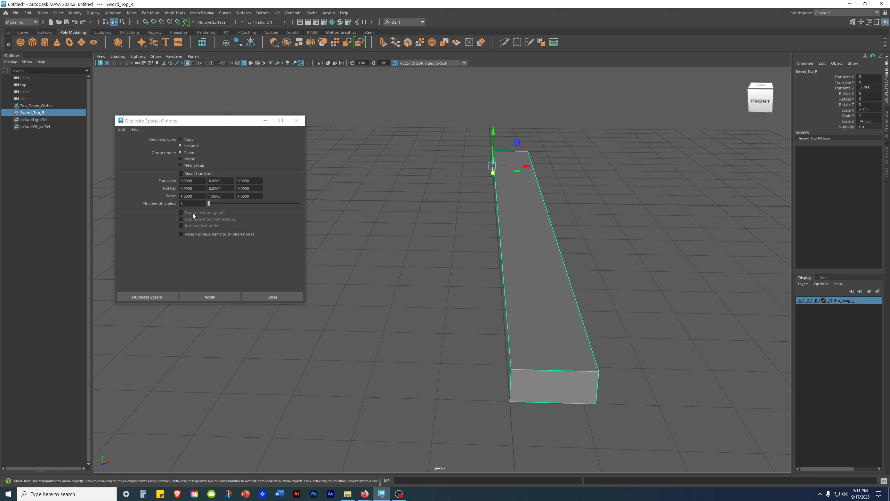
click(183, 197)
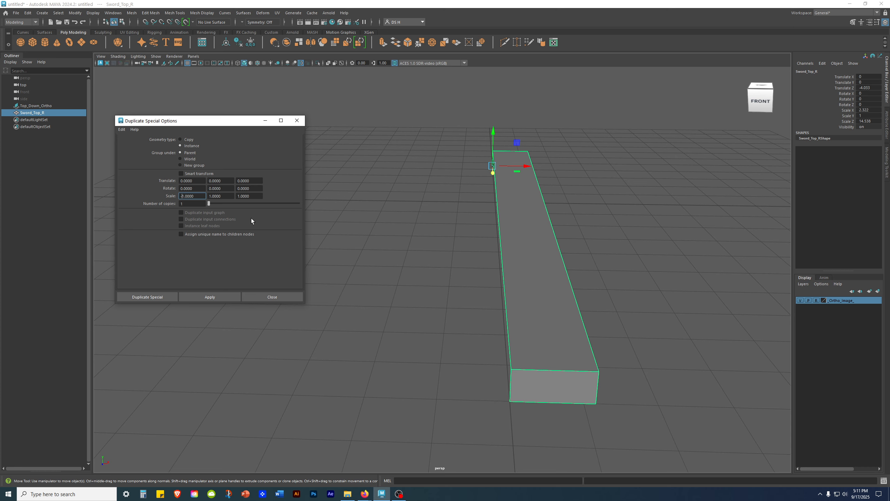
alt+drag(614, 252, 666, 284)
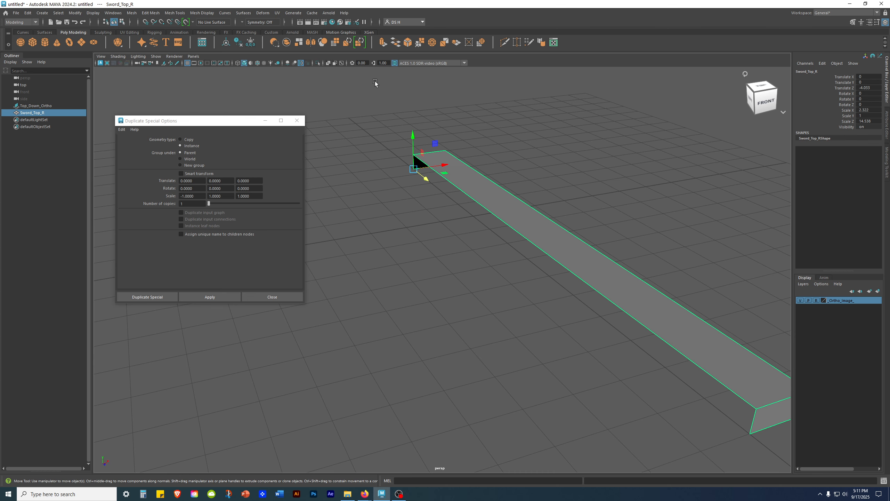
- Freeze Sword_Top_R's transforms and apply to create the mirrored instance Sword_Top_R1
click(251, 42)
scroll(677, 322, down, 4)
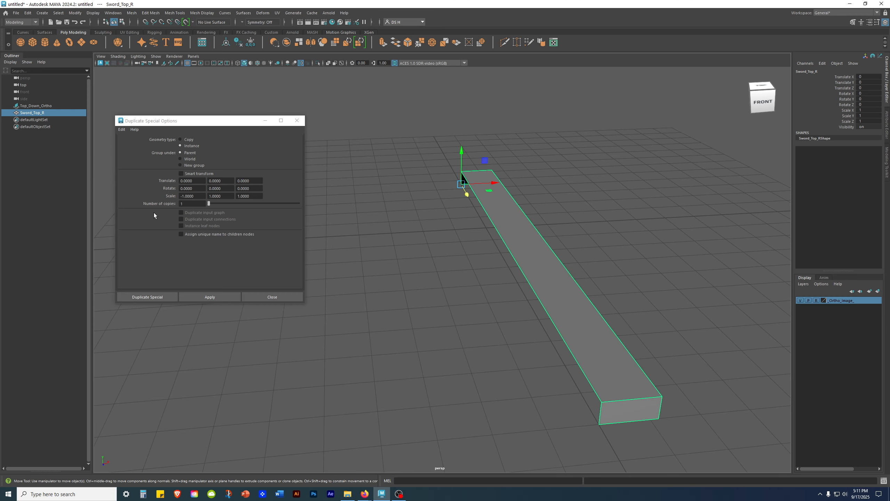
alt+middle_drag(618, 284, 621, 272)
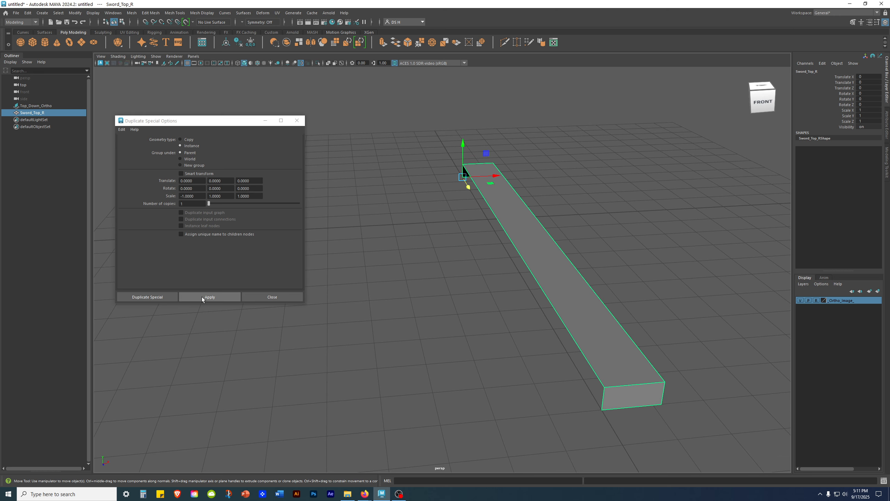
click(202, 297)
alt+drag(654, 334, 569, 328)
- Undo an accidental vertex move on the right half and return to object selection
click(590, 308)
scroll(589, 307, down, 3)
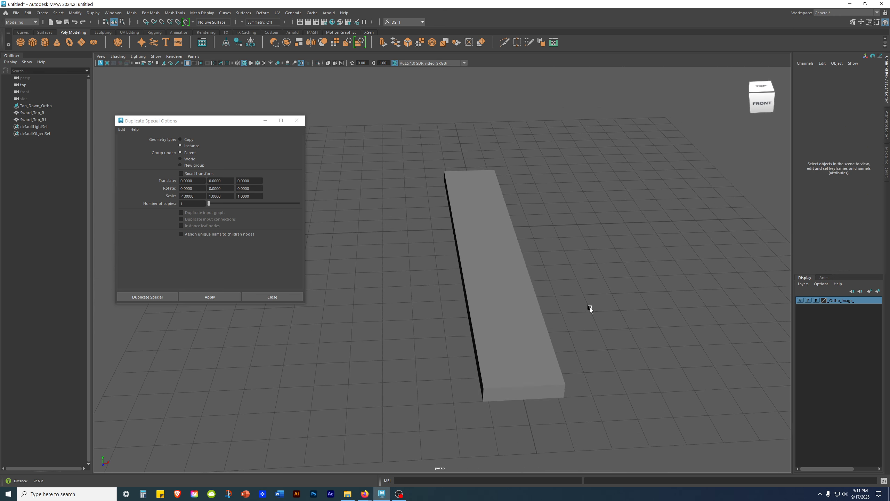
scroll(590, 308, down, 1)
alt+middle_drag(541, 319, 543, 281)
right_drag(533, 280, 368, 266)
mouse_move(546, 300)
mouse_down()
mouse_move(602, 364)
mouse_move(547, 311)
mouse_up()
key(ctrl+z)
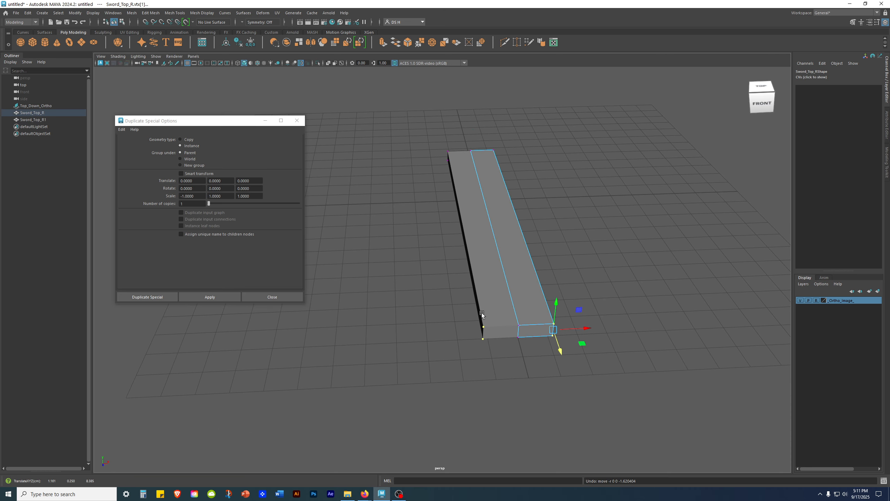
click(621, 273)
right_drag(520, 247, 550, 217)
alt+drag(617, 273, 512, 249)
shift+click(513, 249)
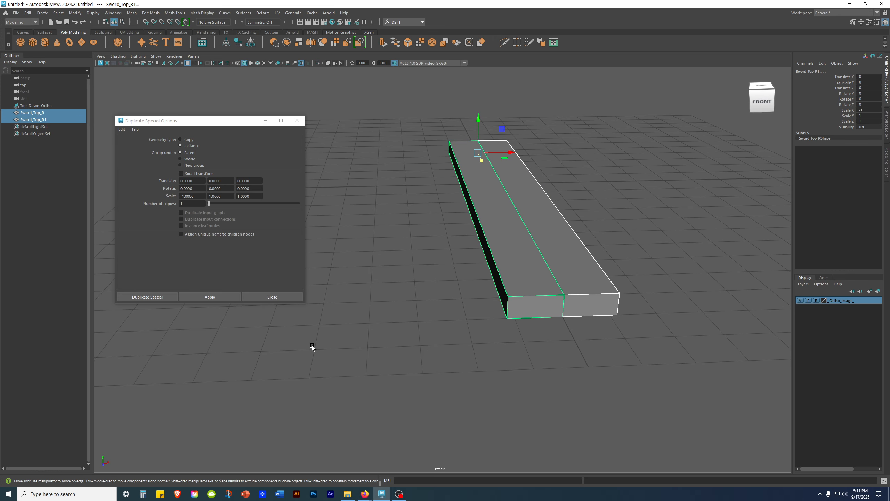
click(40, 148)
- Rename Sword_Top_R1 to Sword_Top_L and select both blade halves
double_click(52, 119)
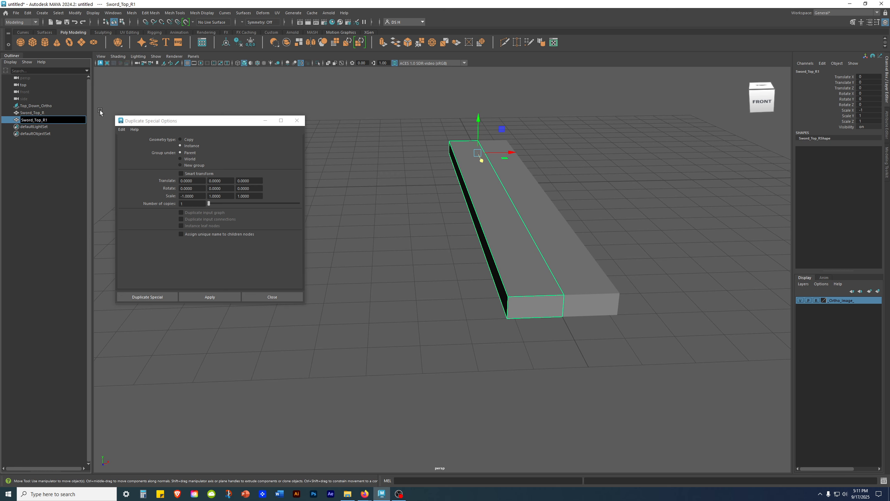
key(BackSpace)
key(BackSpace)
text(L)
key(Return)
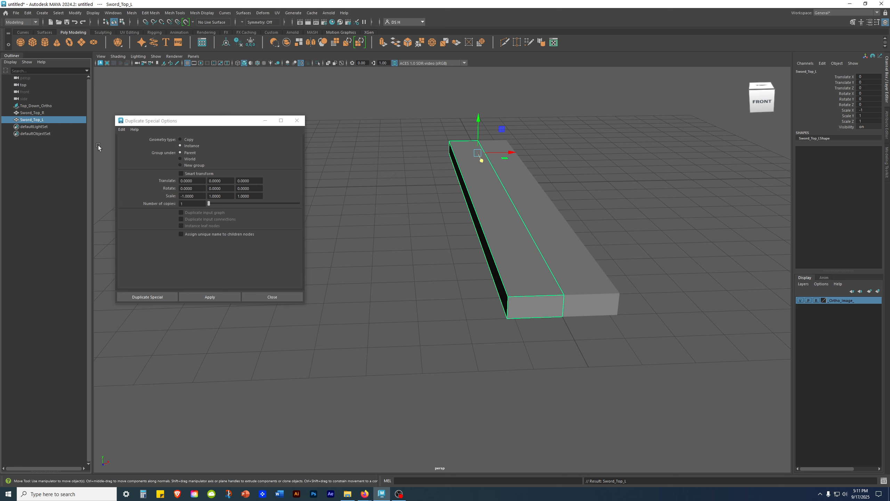
click(383, 275)
drag(429, 185, 652, 305)
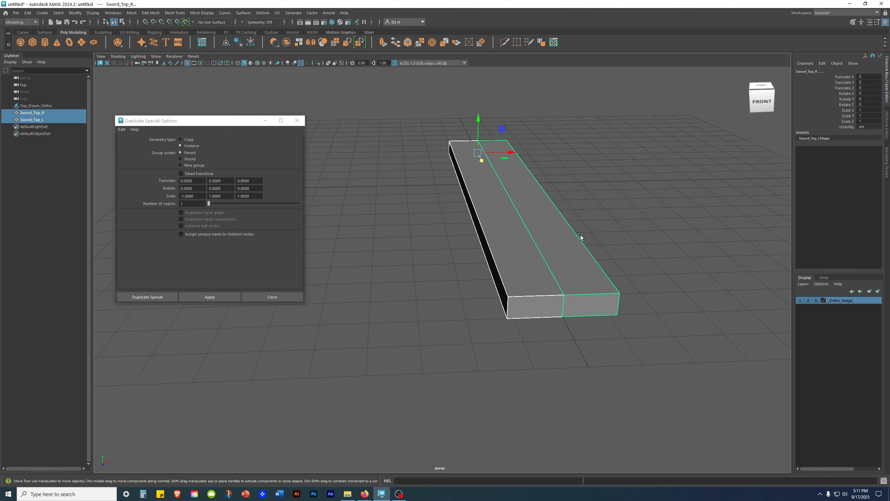
alt+drag(609, 209, 452, 207)
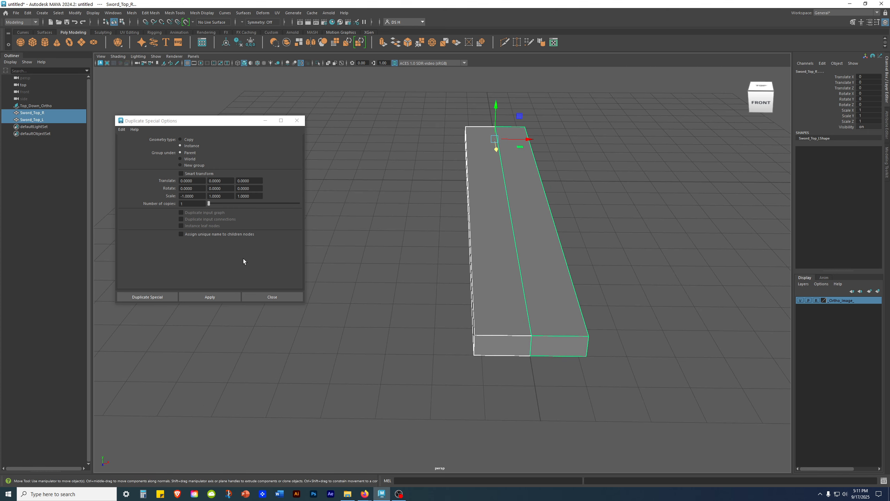
- Create instanced copies of both top blade halves with Duplicate Special, mirrored using Scale Y -1
click(181, 196)
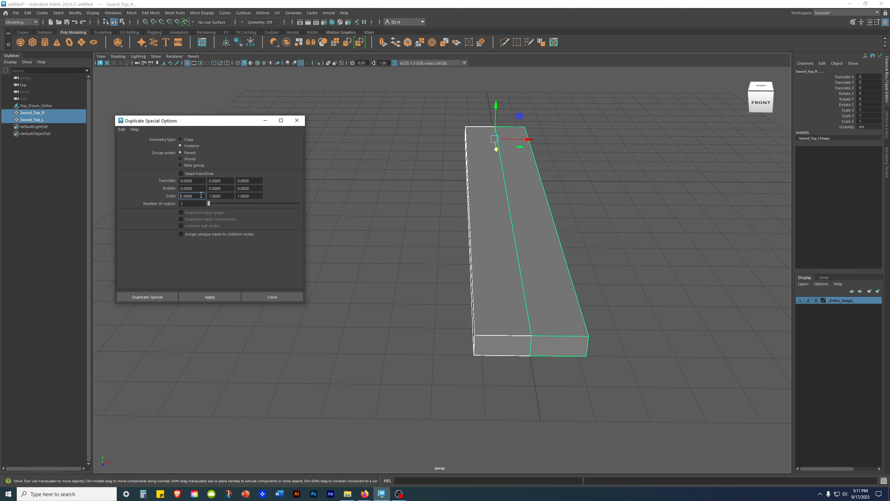
alt+drag(433, 224, 674, 112)
alt+drag(679, 78, 643, 166)
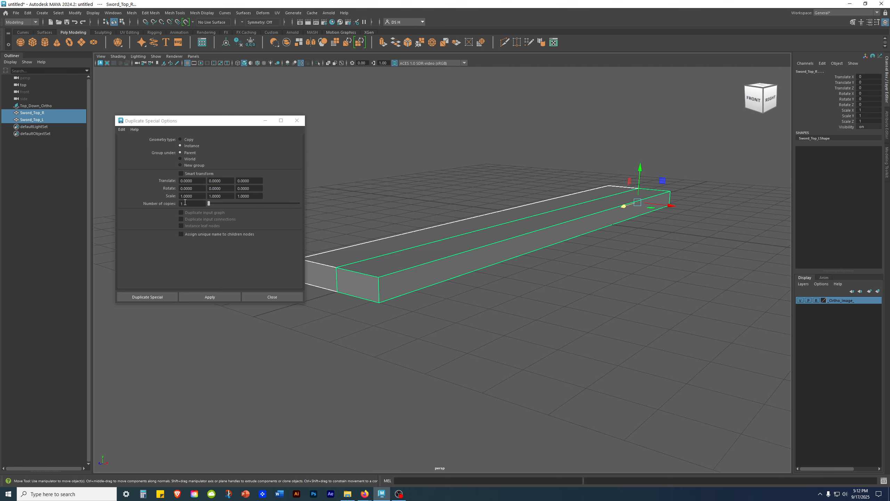
click(209, 196)
text(-)
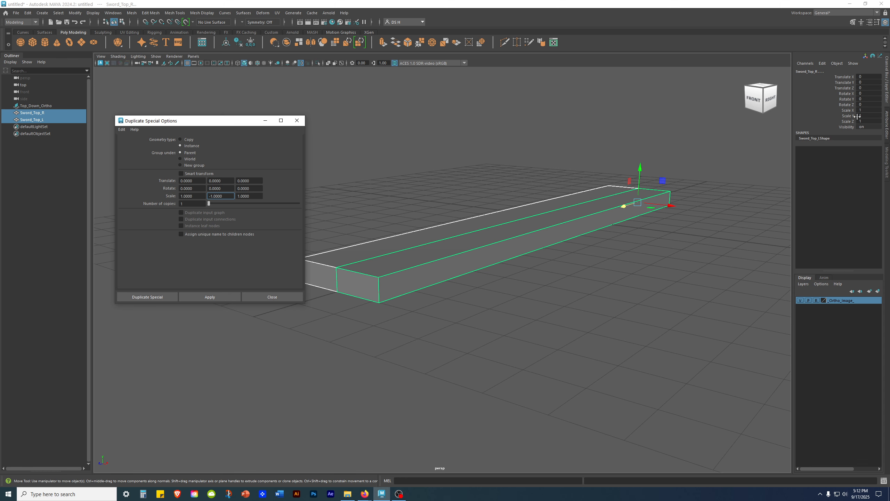
alt+drag(637, 267, 573, 243)
alt+drag(660, 223, 506, 321)
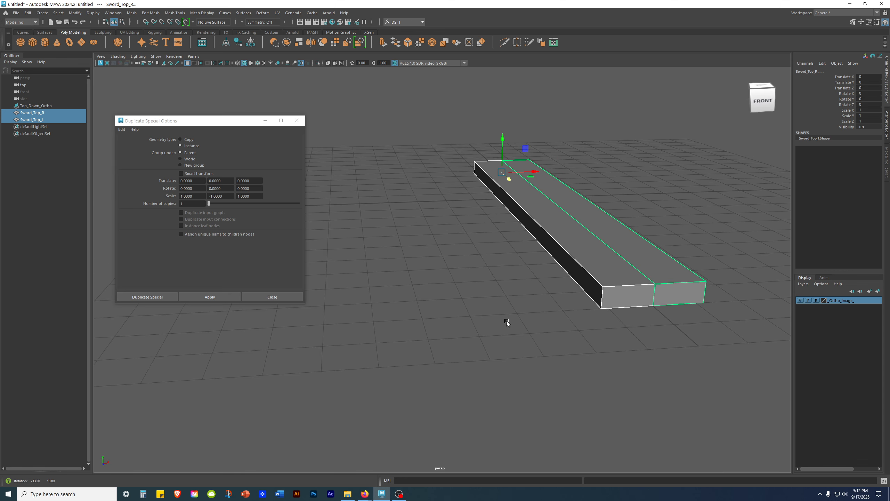
click(209, 297)
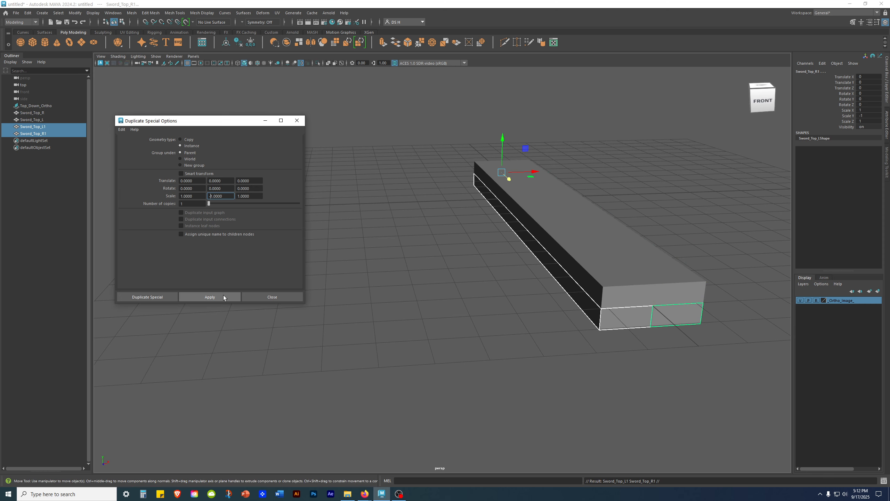
click(272, 296)
- Clear the selection and select the right top half Sword_Top_R
click(341, 302)
alt+drag(624, 269, 575, 231)
click(572, 242)
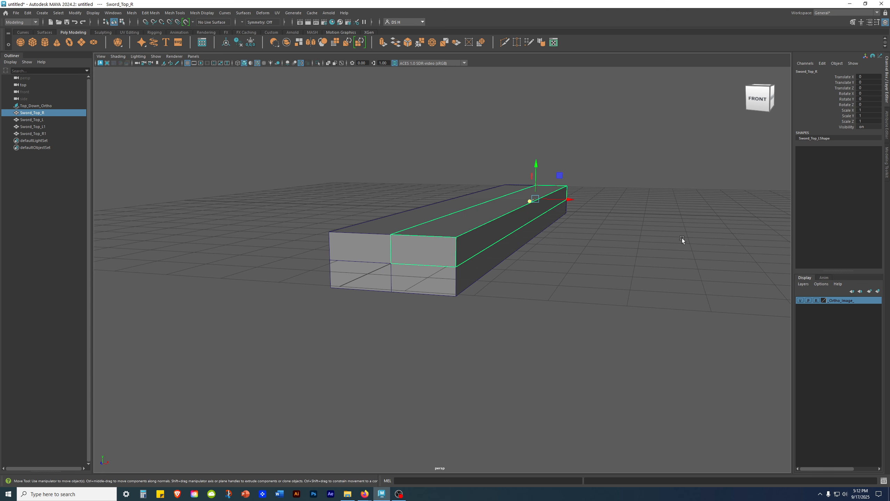
- Select Sword_Top_L and the two lower copies, then reselect just Sword_Top_R
alt+drag(692, 263, 608, 244)
click(610, 246)
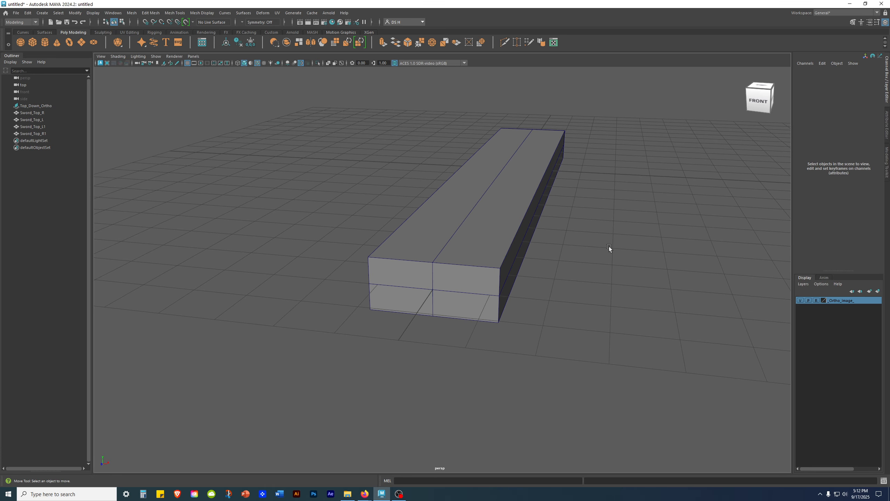
click(449, 229)
shift+click(411, 302)
shift+click(474, 306)
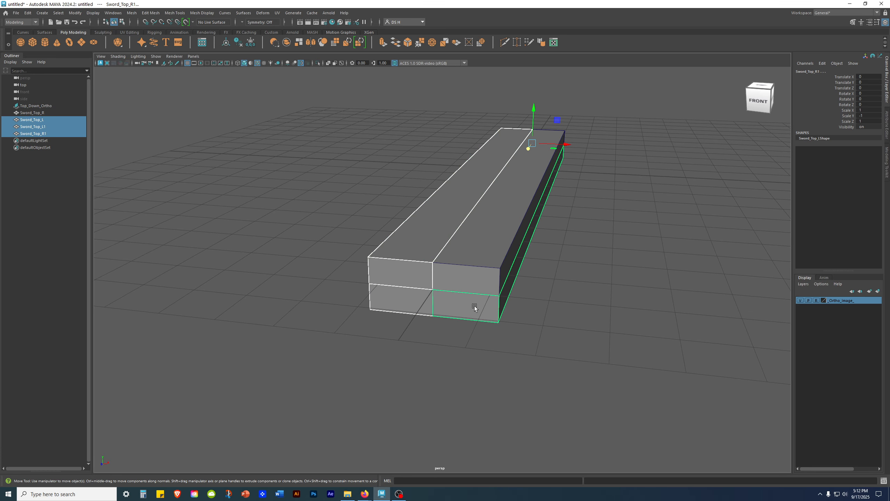
click(136, 207)
alt+drag(472, 235, 488, 214)
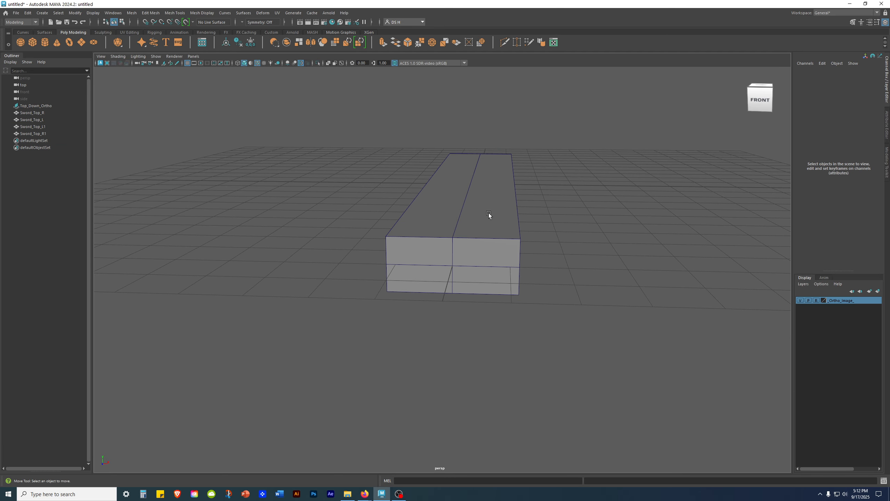
click(487, 215)
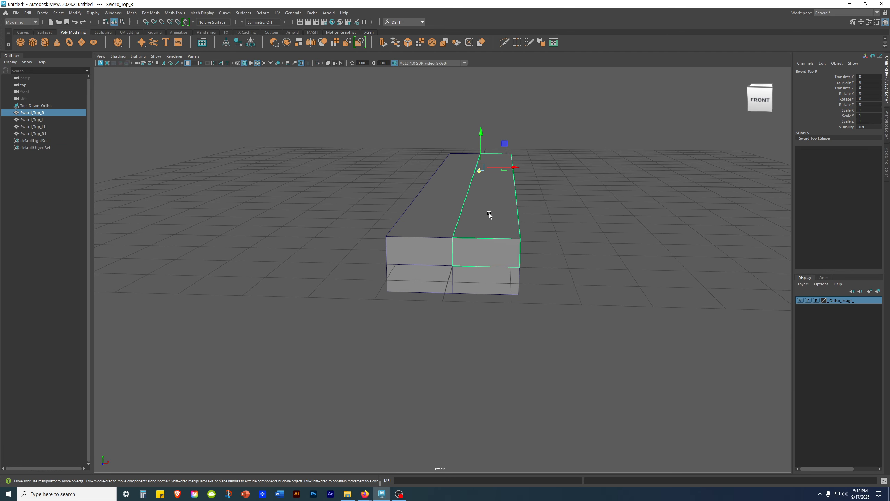
- Rename the lower-left copy Sword_Top_L1 to Sword_Bottom_L in the Outliner
click(46, 127)
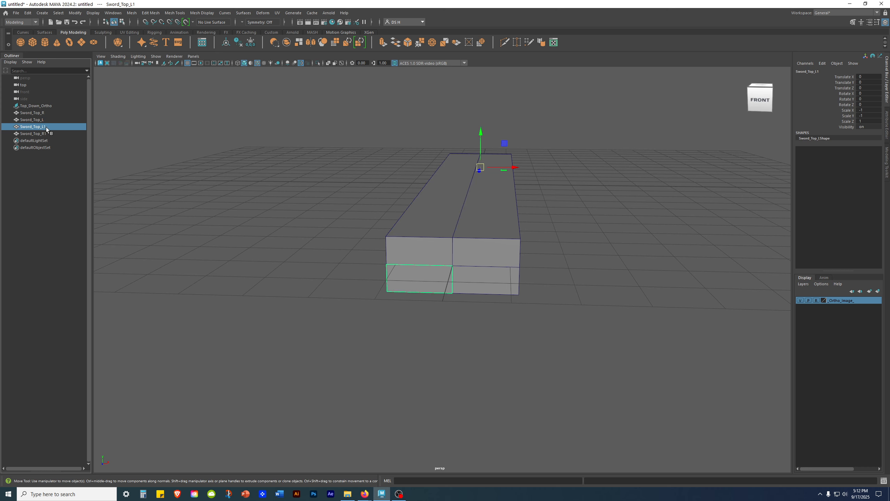
double_click(42, 127)
click(41, 128)
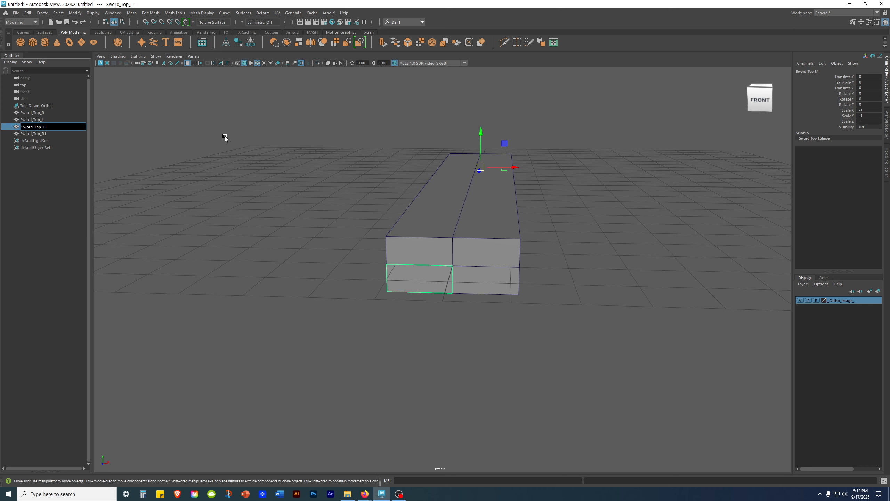
key(BackSpace)
text(B)
key(Delete)
key(Return)
- Rename the lower-right copy Sword_Top_R1 to Sword_Bottom_R
double_click(42, 134)
key(BackSpace)
key(BackSpace)
key(BackSpace)
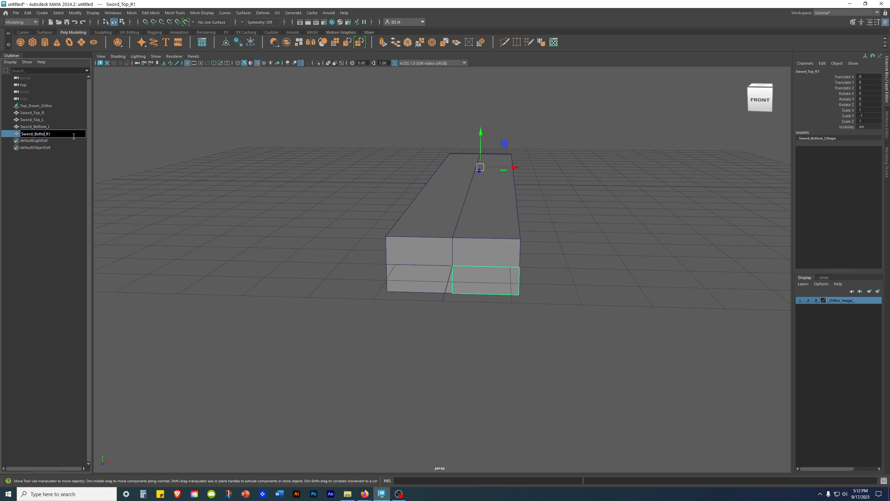
key(BackSpace)
key(Return)
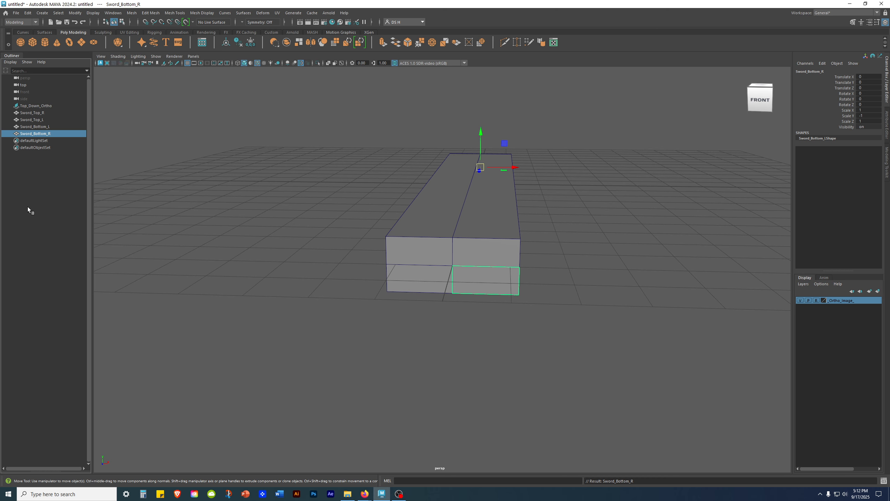
- Put Sword_Top_L, Sword_Bottom_L and Sword_Bottom_R into a new display layer
click(222, 249)
scroll(250, 163, up, 4)
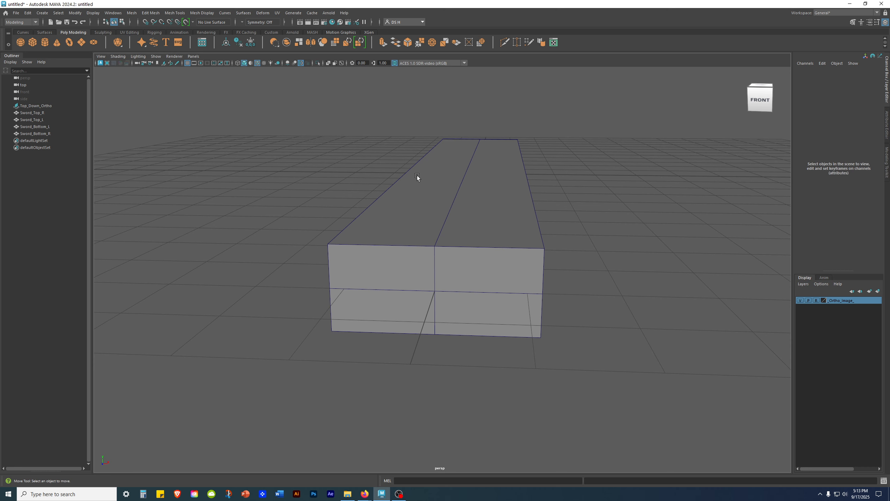
click(417, 185)
shift+click(400, 300)
shift+click(466, 308)
alt+drag(483, 246, 382, 253)
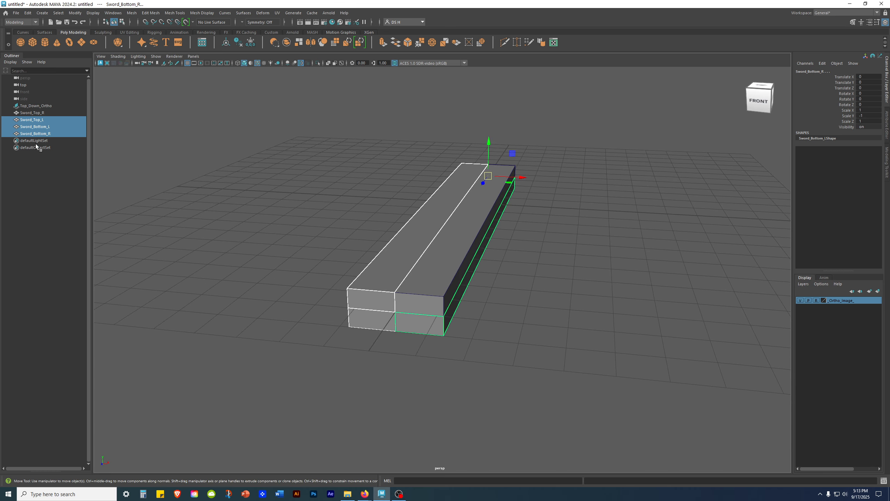
click(878, 291)
- Rename display layer layer1 to _Instanced_Copies_
double_click(834, 301)
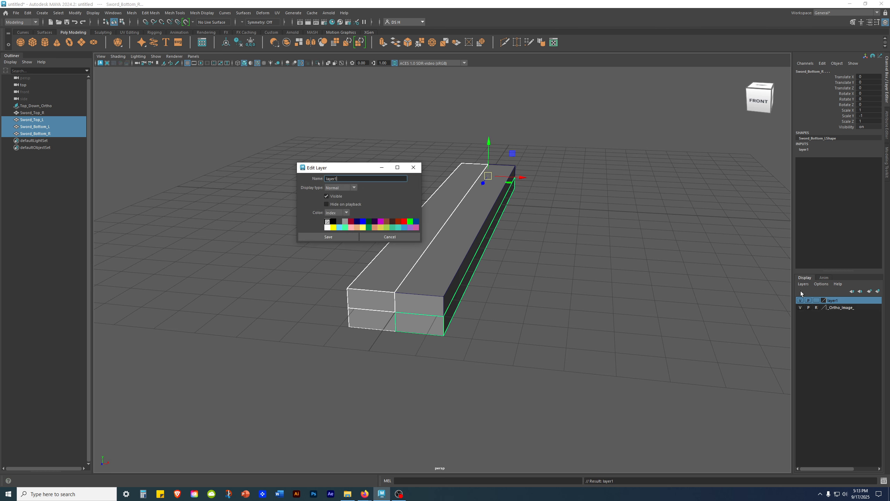
key(BackSpace)
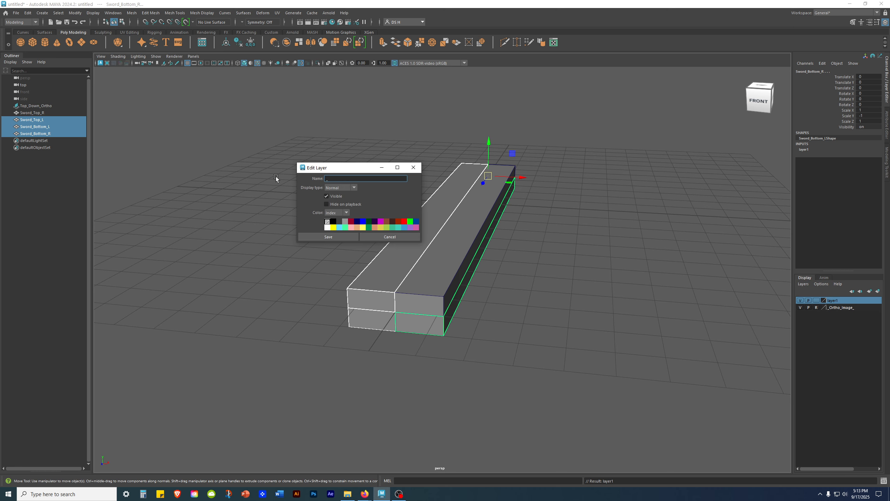
text(_Instanced_Copies_)
click(331, 240)
- Inspect Sword_Top_R's corner vertices, undoing a trial narrowing of the front end
click(592, 263)
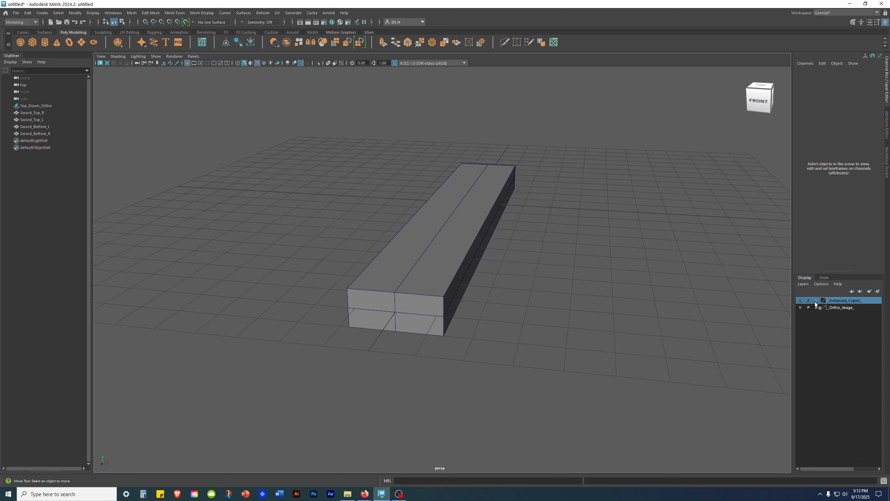
click(489, 225)
key(F9)
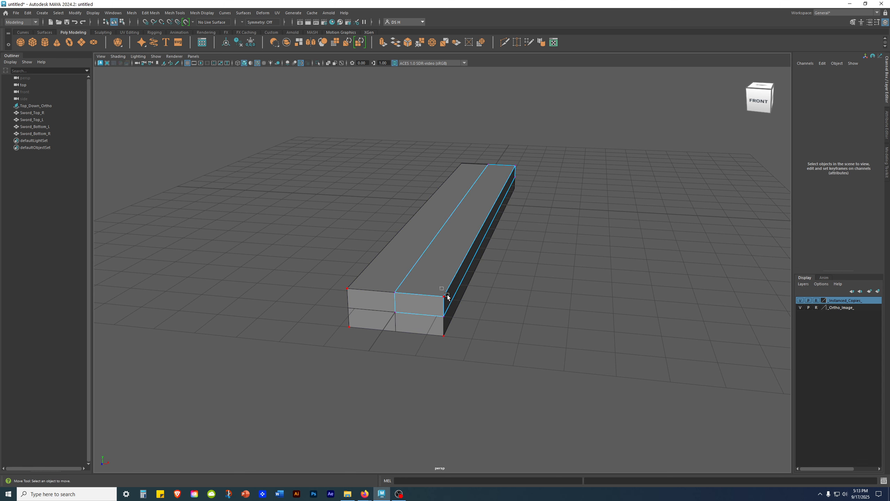
drag(436, 284, 499, 344)
mouse_move(469, 307)
mouse_down()
mouse_move(440, 304)
mouse_move(460, 306)
mouse_up()
key(ctrl+z)
key(ctrl+z)
alt+drag(519, 282, 537, 293)
drag(409, 97, 721, 467)
click(546, 177)
drag(456, 117, 502, 170)
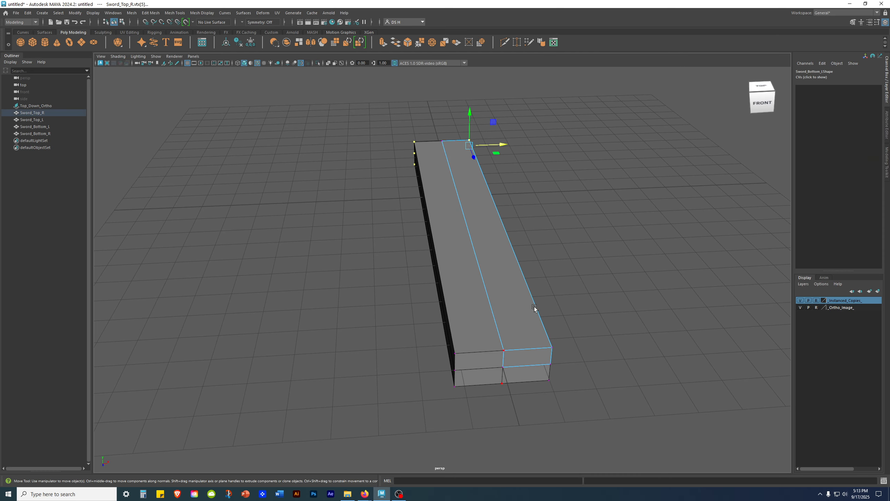
drag(466, 314, 465, 335)
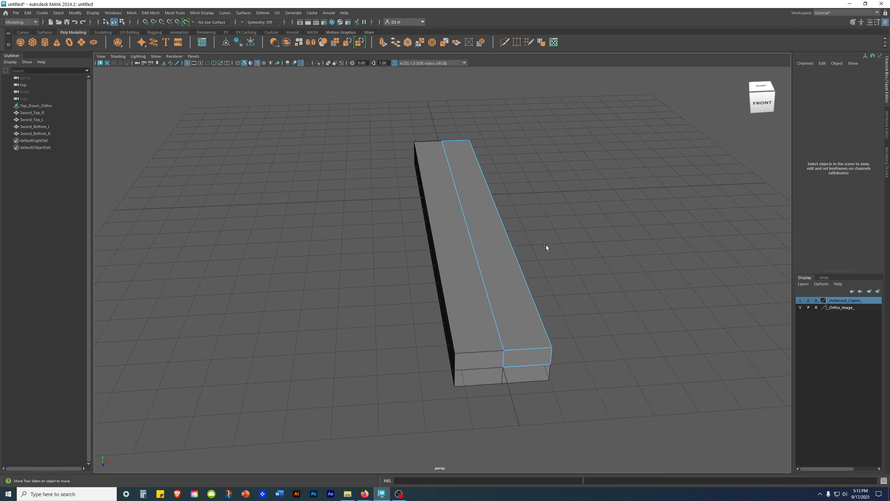
- Maximize the top view and frame the blade tip over the sword reference
key(space)
key(space)
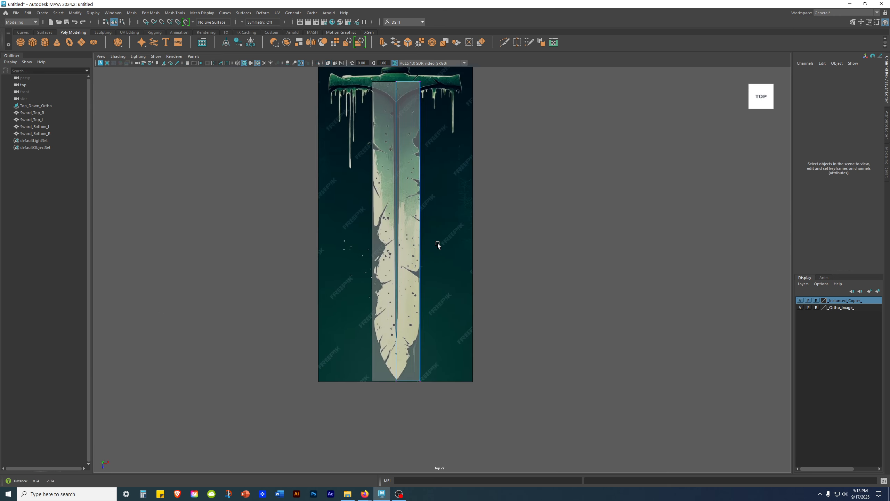
alt+middle_drag(438, 243, 445, 173)
alt+right_drag(444, 173, 496, 223)
alt+middle_drag(496, 222, 525, 239)
- Save the scene as Ancient_Sword_WIP_01.mb in the scenes folder
key(ctrl+shift+s)
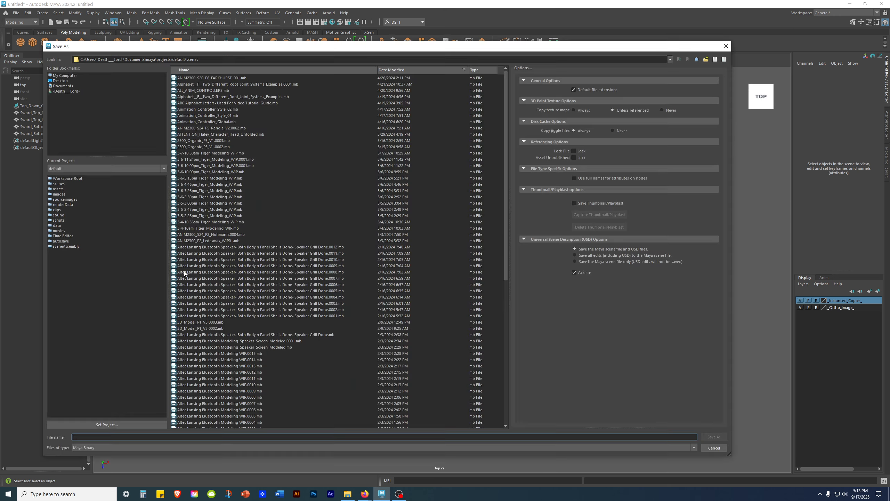
text(Ancient_Sword_WIP)
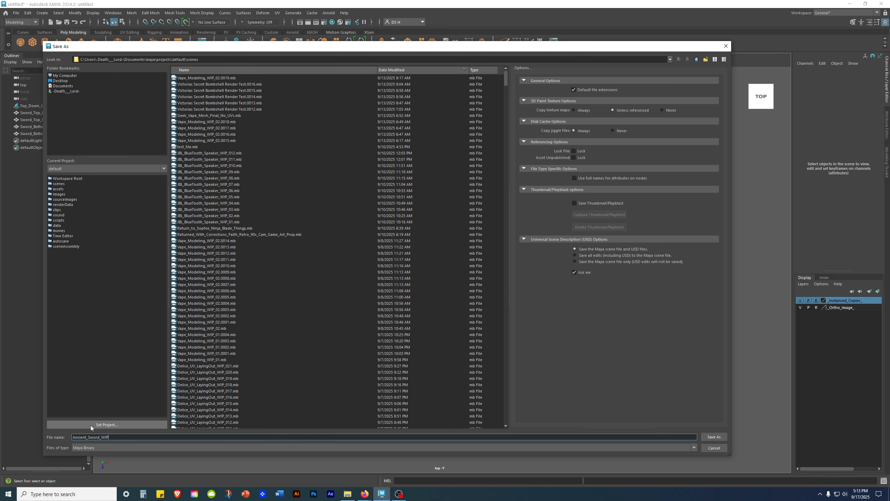
text(_01)
key(Return)
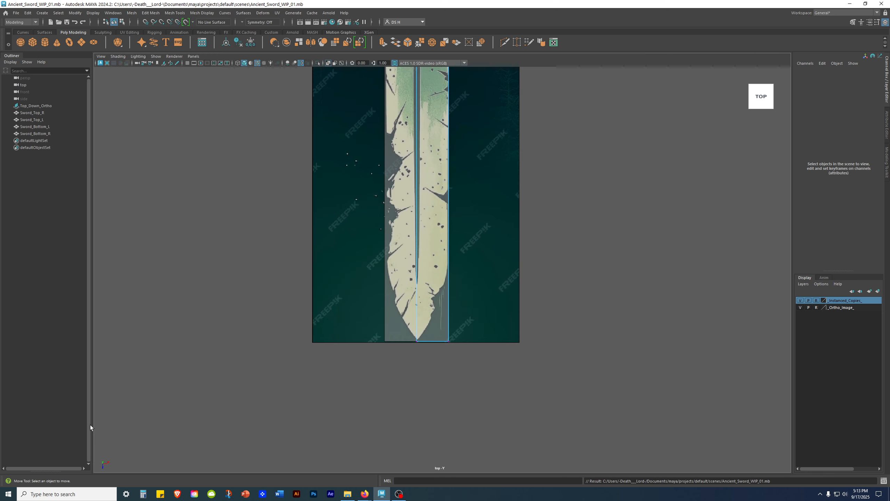
- Pull the blade's bottom-right corner vertex up along the blade toward the tip
alt+middle_drag(457, 259, 453, 292)
drag(430, 340, 462, 392)
key(space)
key(space)
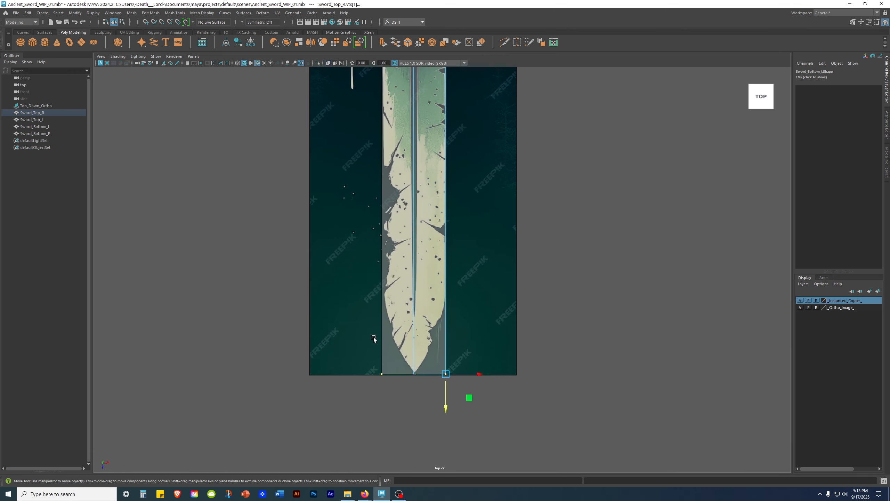
scroll(542, 354, up, 6)
scroll(449, 301, down, 3)
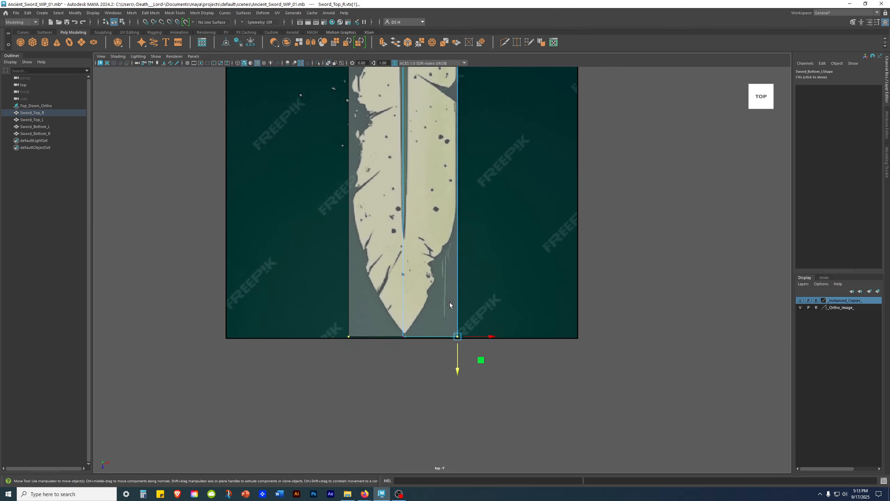
alt+middle_drag(449, 302, 458, 335)
drag(459, 393, 461, 284)
click(613, 278)
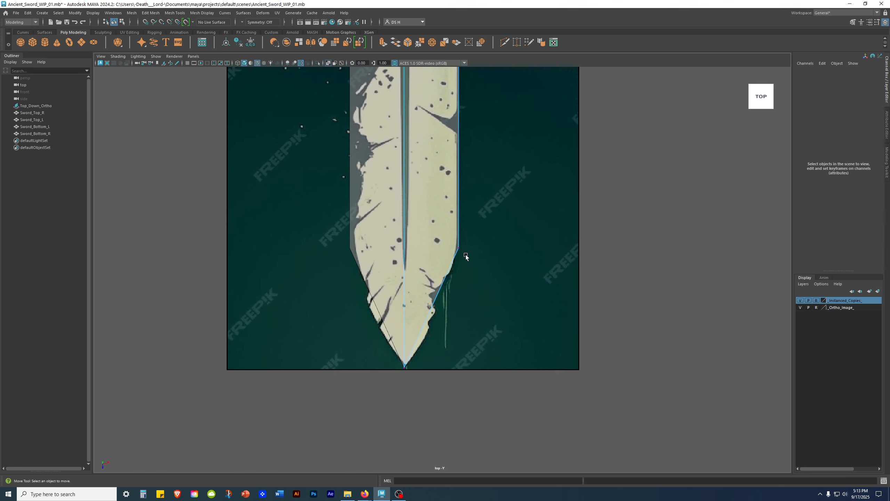
- Nudge the blade-tip vertex left onto the reference outline
scroll(446, 304, down, 3)
scroll(448, 298, down, 3)
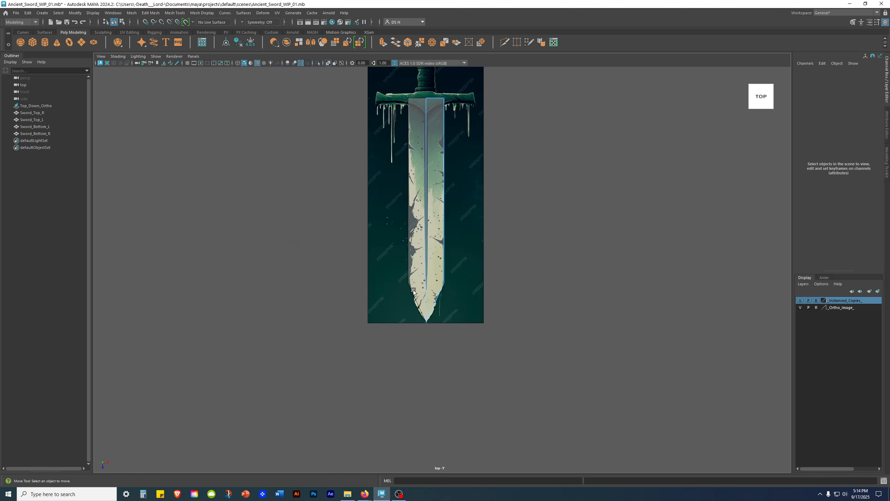
alt+middle_drag(552, 199, 475, 411)
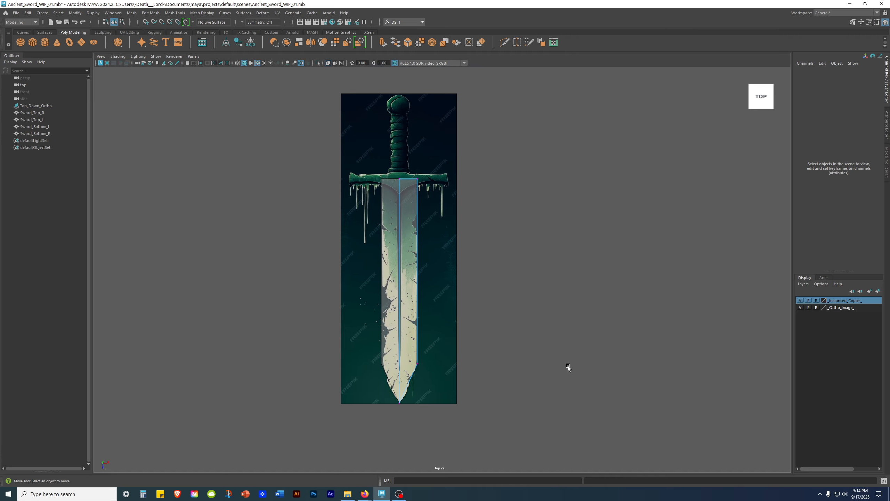
scroll(568, 366, up, 5)
drag(505, 330, 635, 458)
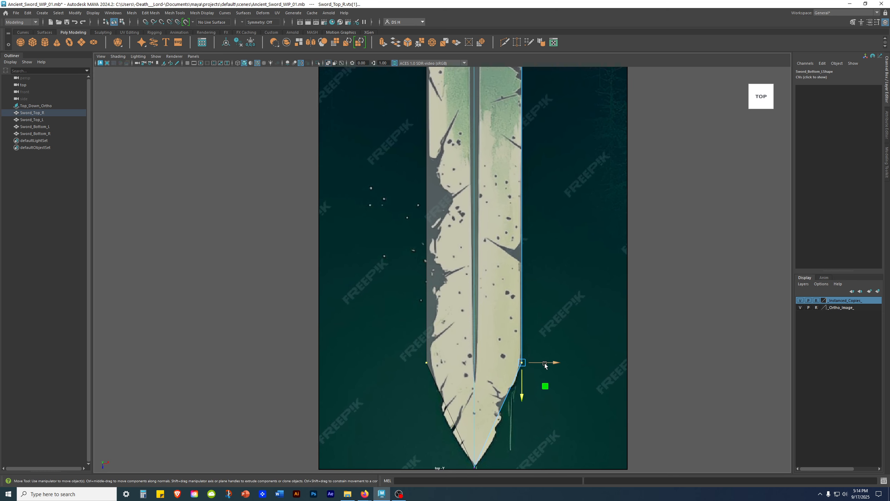
drag(548, 364, 550, 365)
click(668, 344)
- Move the blade's top-right corner vertex slightly right near the crossguard
scroll(669, 344, down, 5)
alt+middle_drag(501, 103, 490, 235)
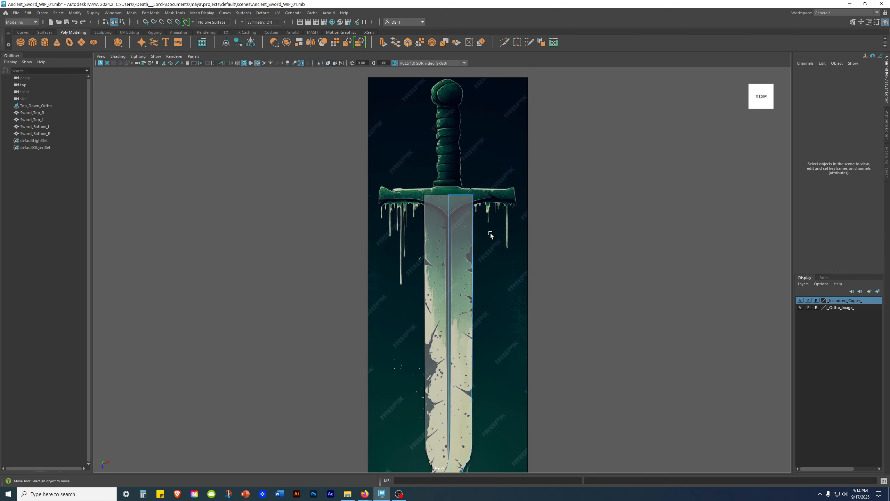
alt+right_drag(485, 197, 705, 217)
alt+middle_drag(562, 177, 552, 277)
alt+right_drag(552, 277, 726, 281)
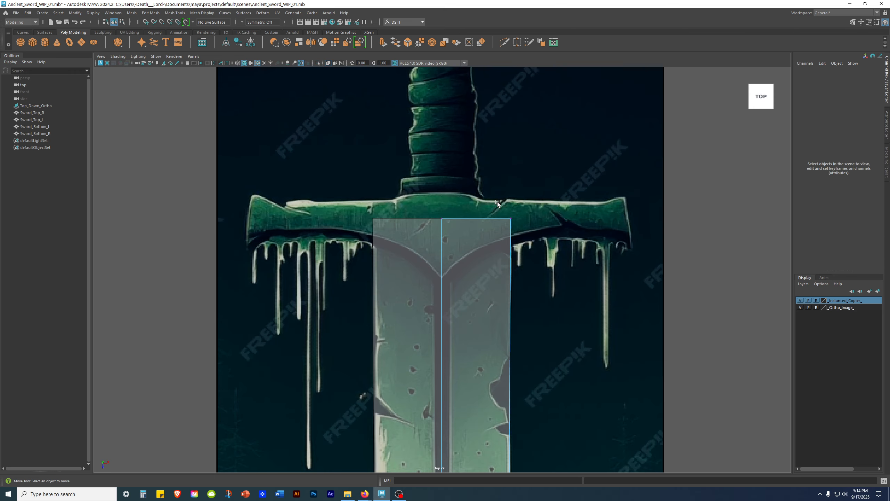
drag(495, 191, 595, 307)
drag(543, 220, 544, 220)
click(640, 273)
- Check a lower-edge vertex, then inspect the tapered blade in perspective
alt+right_drag(640, 272, 443, 324)
alt+middle_drag(480, 448, 492, 285)
alt+middle_drag(465, 208, 464, 233)
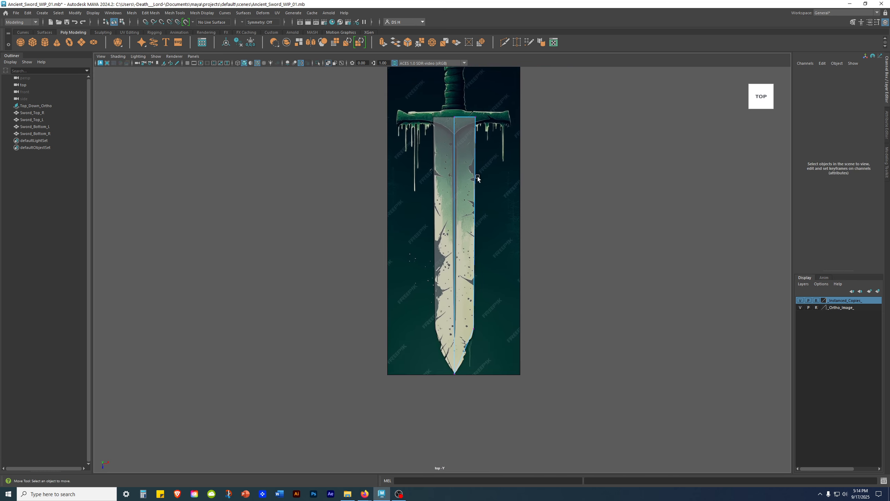
drag(466, 312, 517, 383)
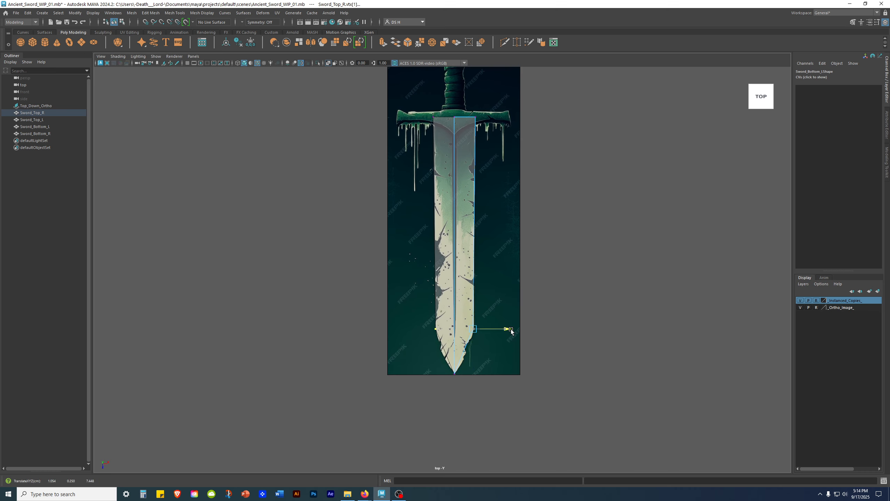
click(496, 353)
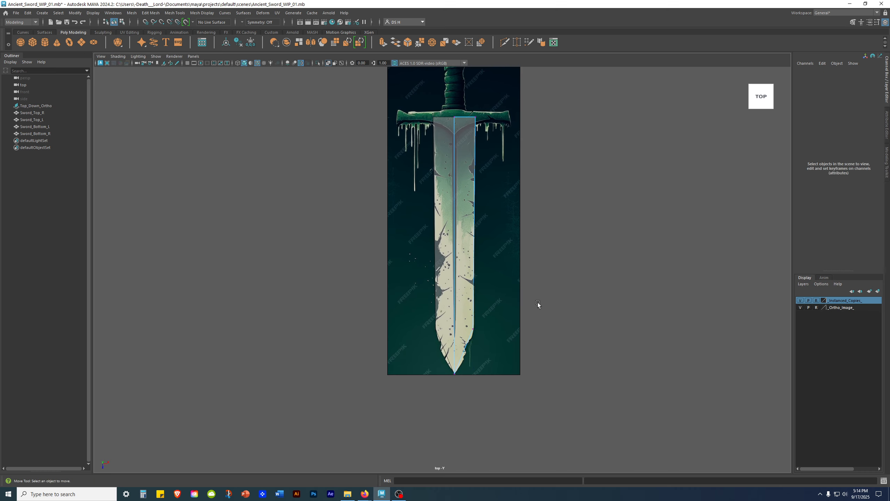
key(space)
key(space)
alt+drag(603, 248, 232, 262)
alt+drag(486, 192, 575, 262)
- In the side view, select the upper vertices of Sword_Top_R
key(space)
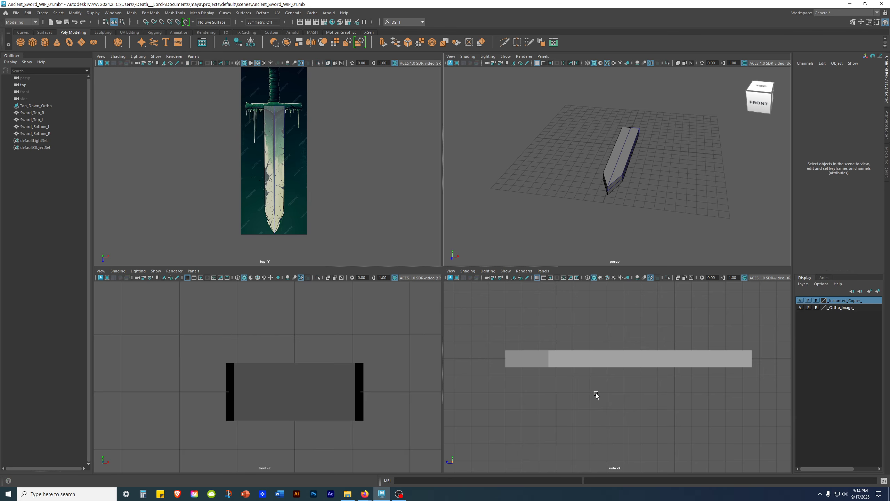
click(608, 383)
alt+middle_drag(365, 401, 354, 374)
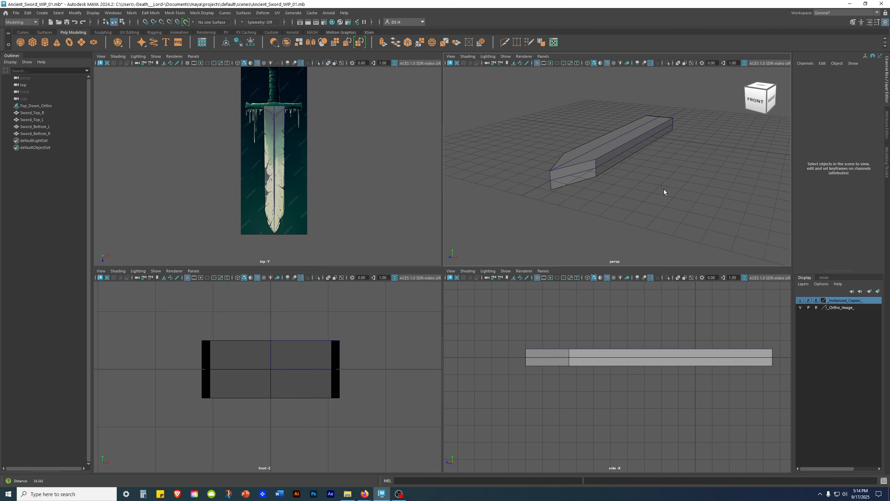
click(563, 164)
alt+middle_drag(614, 359, 588, 353)
right_drag(584, 343, 519, 327)
drag(519, 328, 767, 348)
- Move the upper vertices down in Y to thin the blade
alt+drag(675, 184, 666, 146)
scroll(666, 146, up, 5)
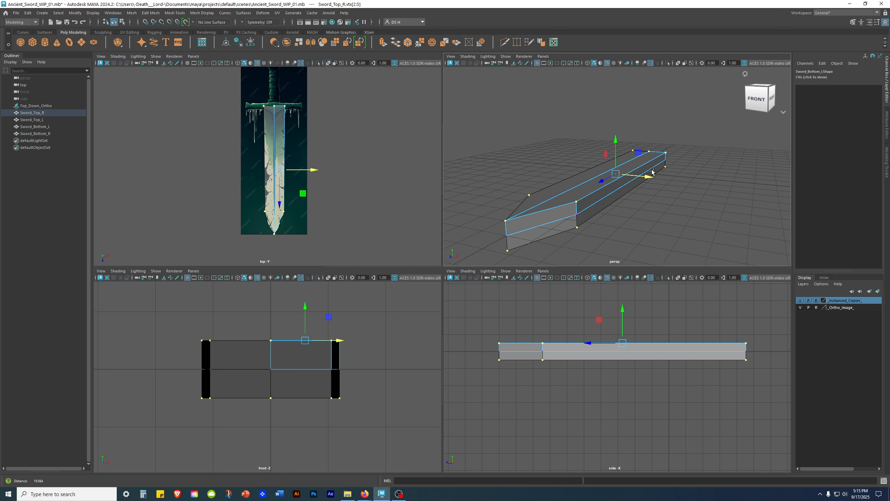
drag(623, 314, 625, 319)
click(628, 320)
key(ctrl+z)
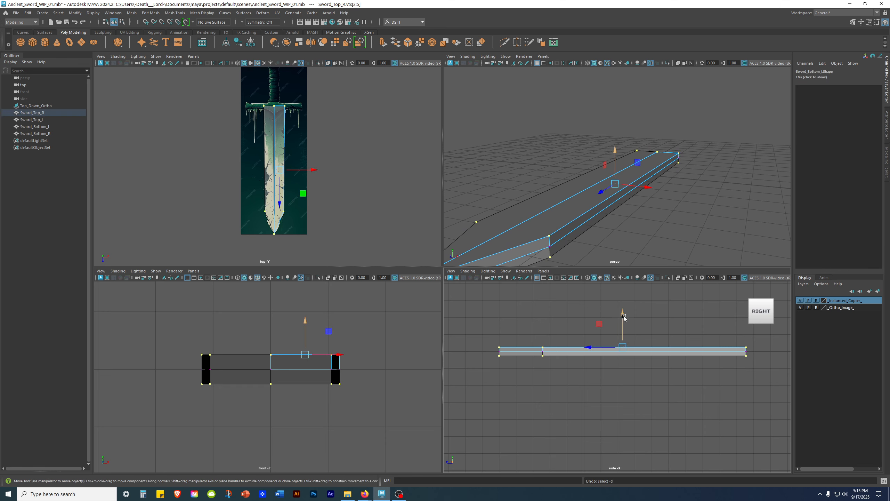
drag(630, 319, 630, 321)
- Return to object mode and view the slimmer sword from above in perspective
key(space)
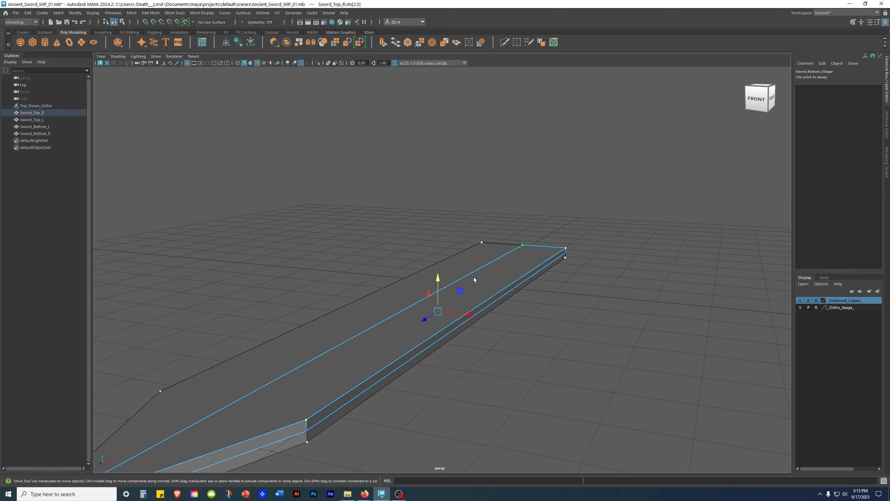
right_drag(462, 280, 680, 129)
click(651, 157)
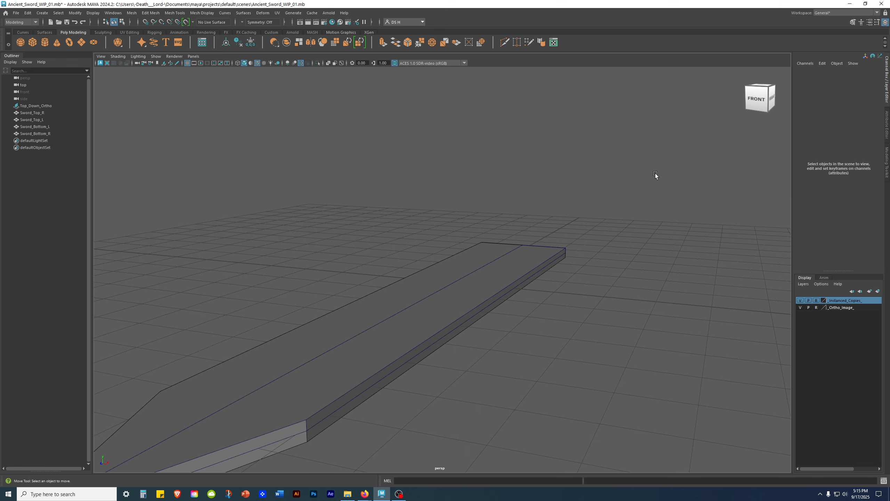
scroll(402, 272, down, 5)
alt+drag(401, 271, 465, 292)
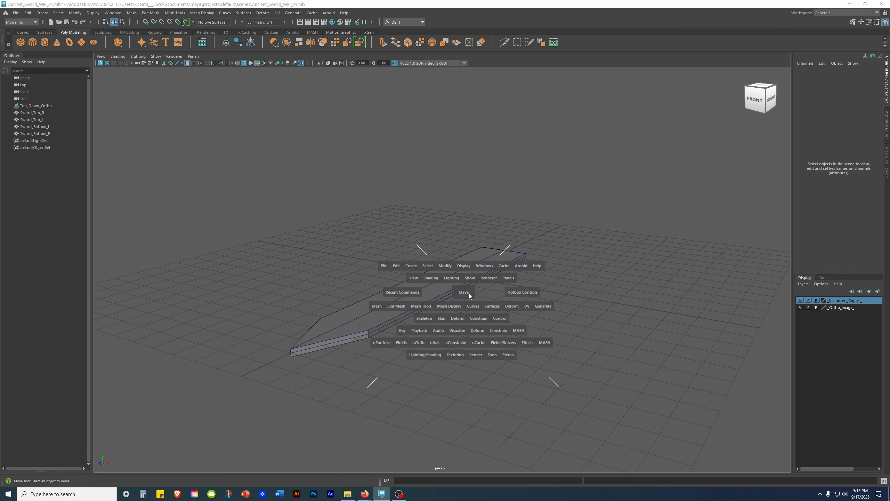
- Maximize the top view and zoom onto the reference's crossguard and grip
key(space)
scroll(332, 359, up, 2)
alt+middle_drag(323, 172, 325, 193)
alt+drag(660, 145, 637, 167)
key(space)
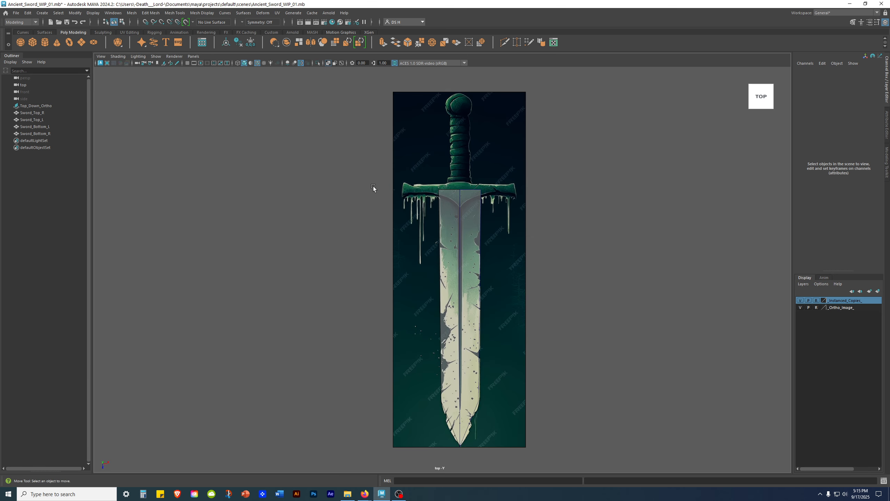
alt+right_drag(374, 188, 510, 169)
alt+middle_drag(453, 134, 438, 242)
alt+right_drag(438, 242, 576, 261)
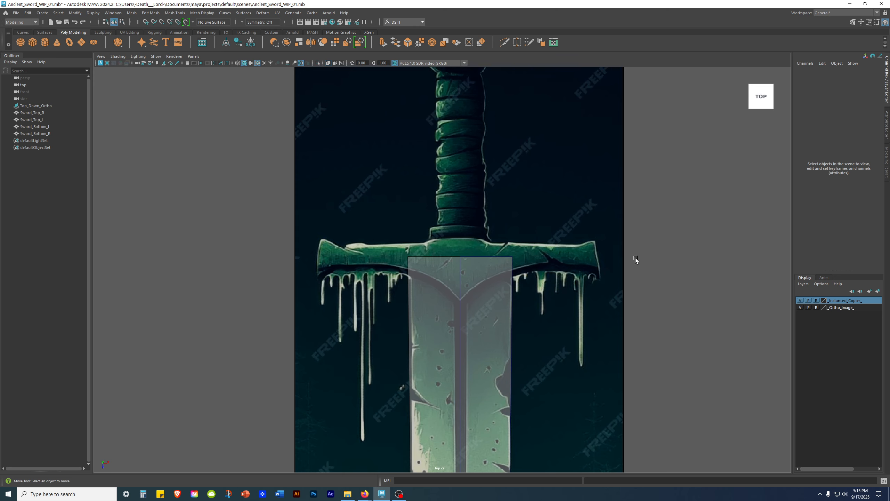
alt+middle_drag(493, 180, 425, 208)
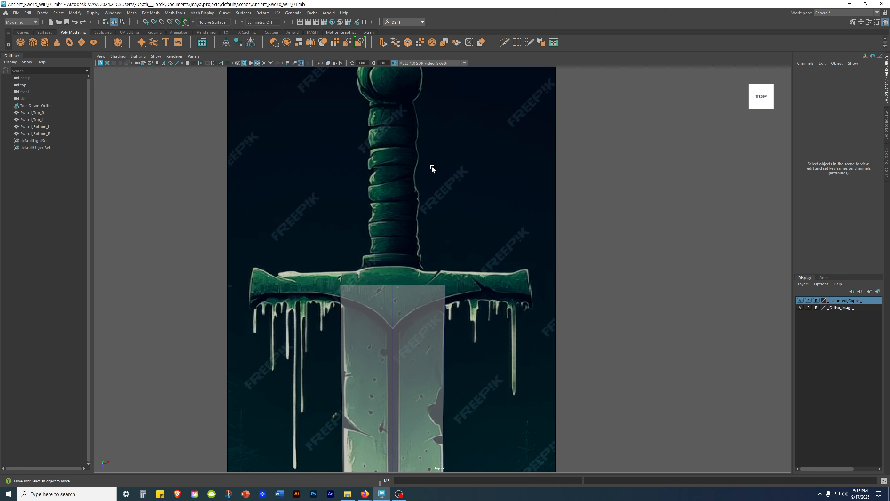
- Create a polygon cube and move it up the blade to Translate Z -4.447 at the crossguard
click(33, 43)
alt+middle_drag(365, 230, 366, 61)
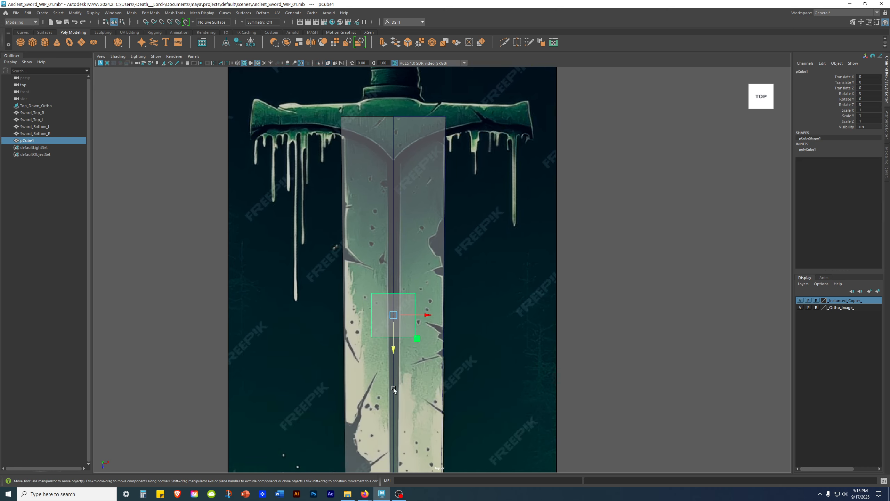
alt+middle_drag(415, 324, 396, 412)
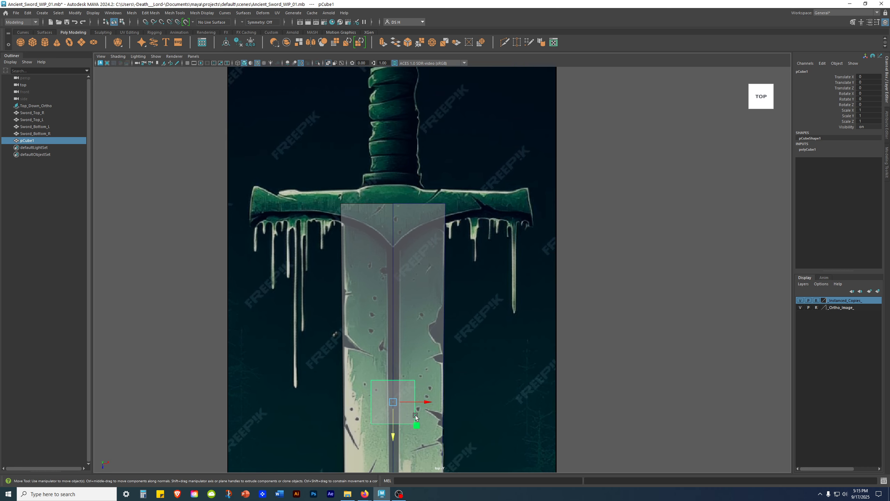
drag(392, 433, 372, 234)
alt+right_drag(366, 230, 434, 178)
alt+middle_drag(434, 179, 510, 353)
mouse_move(355, 275)
mouse_down()
mouse_move(355, 285)
mouse_move(358, 269)
mouse_up()
scroll(358, 269, down, 5)
- Set the cube's Subdivisions Width, Height and Depth to 2 in the polyCube1 settings
key(space)
key(space)
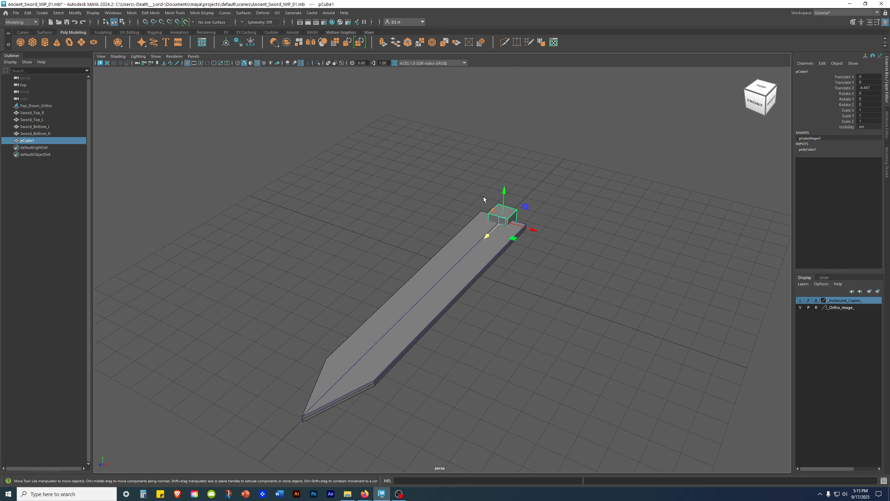
alt+right_drag(486, 199, 603, 182)
click(689, 191)
alt+right_drag(688, 191, 788, 157)
alt+middle_drag(789, 157, 676, 272)
alt+drag(563, 246, 526, 200)
alt+middle_drag(525, 200, 437, 199)
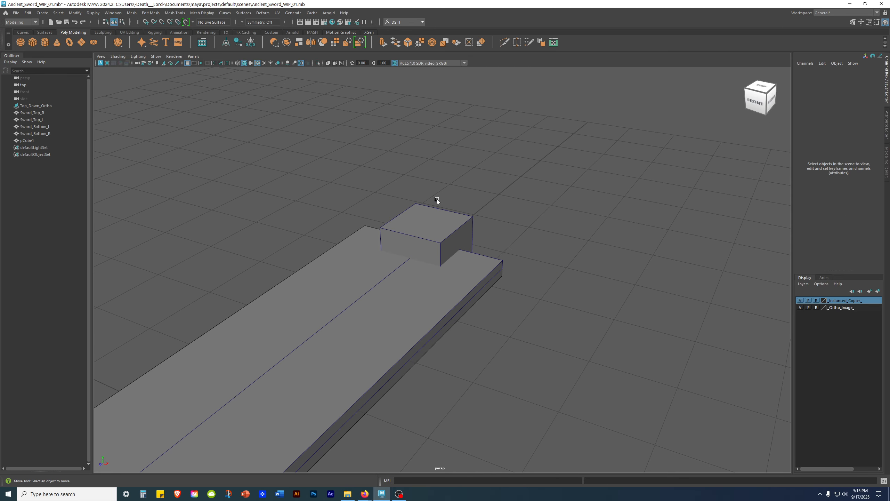
click(447, 226)
click(808, 150)
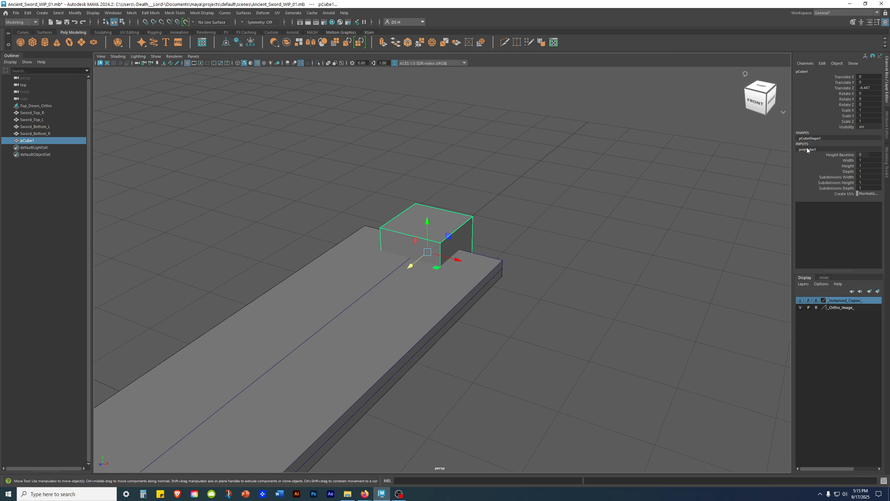
drag(871, 177, 876, 186)
text(2)
key(Return)
- Check the cube's placement against the Sword_Top_R blade piece, then reselect the cube
click(540, 240)
alt+drag(540, 239, 559, 327)
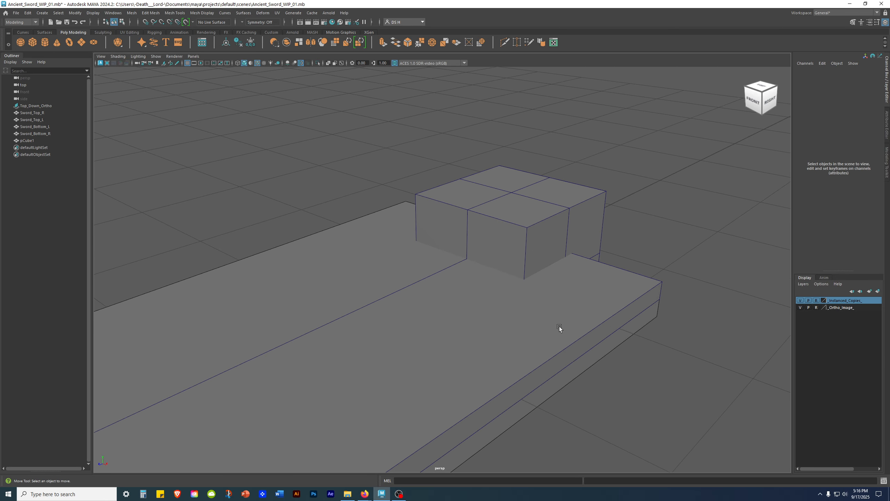
click(558, 326)
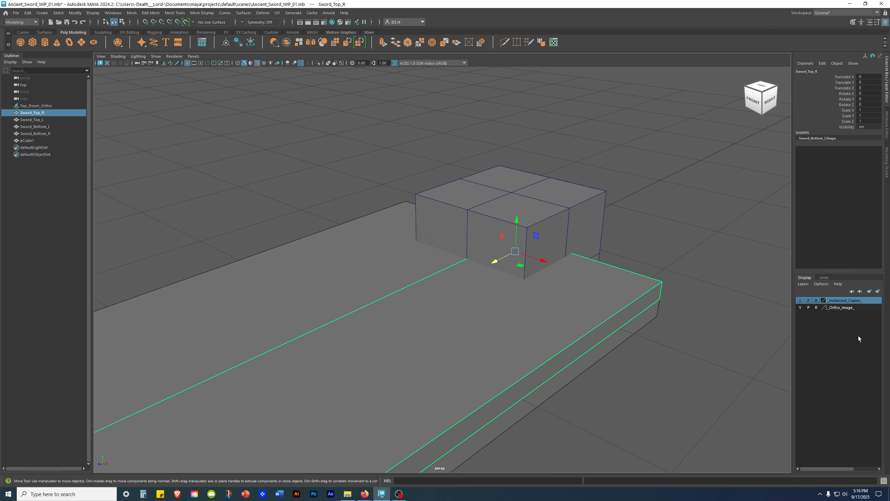
click(705, 294)
click(552, 198)
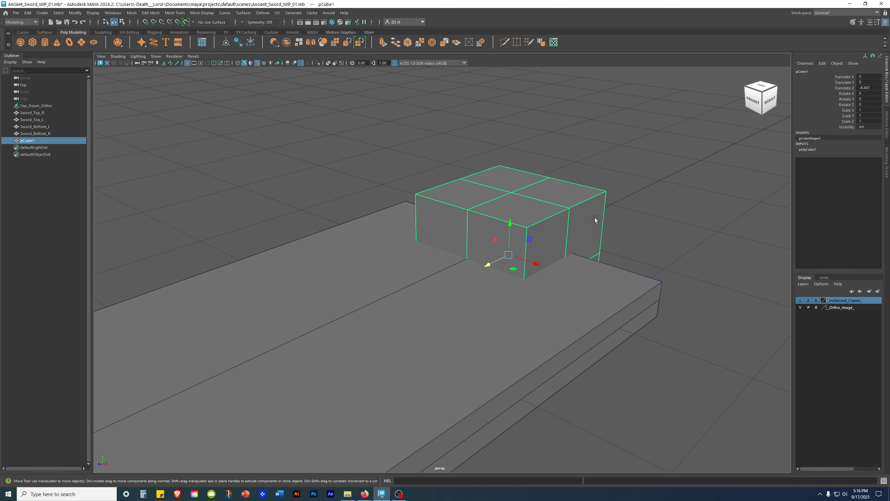
- Isolate pCube1 so only the cube shows, and frame it in the view
key(ctrl+1)
click(635, 214)
alt+drag(544, 252, 619, 259)
alt+right_drag(618, 258, 346, 257)
alt+middle_drag(346, 256, 458, 244)
click(525, 236)
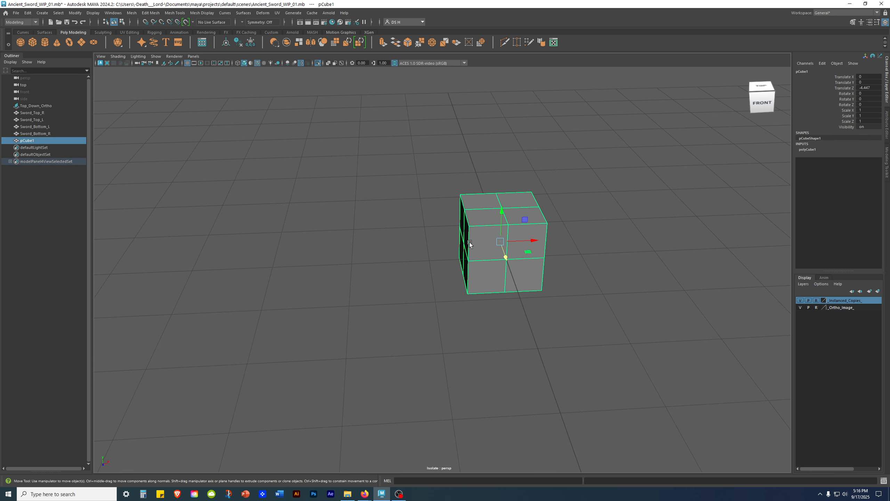
key(f)
alt+right_drag(482, 243, 258, 247)
alt+drag(258, 247, 392, 288)
- Switch pCube1 to face selection mode, viewed from a low front angle
alt+drag(636, 226, 614, 230)
scroll(619, 234, up, 6)
alt+middle_drag(530, 241, 561, 197)
alt+drag(561, 189, 546, 197)
right_drag(506, 201, 507, 220)
alt+drag(535, 248, 539, 221)
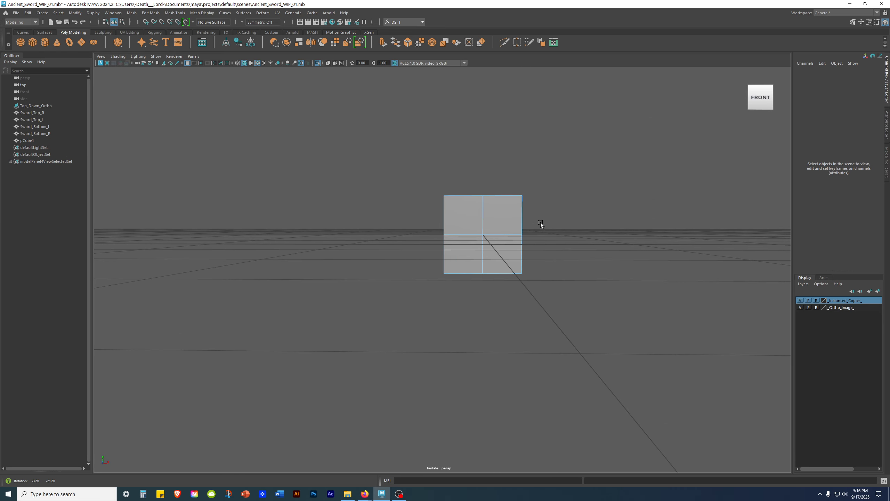
- In wireframe, delete the cube's upper-left faces and its two lower faces
key(4)
drag(382, 147, 461, 217)
key(Delete)
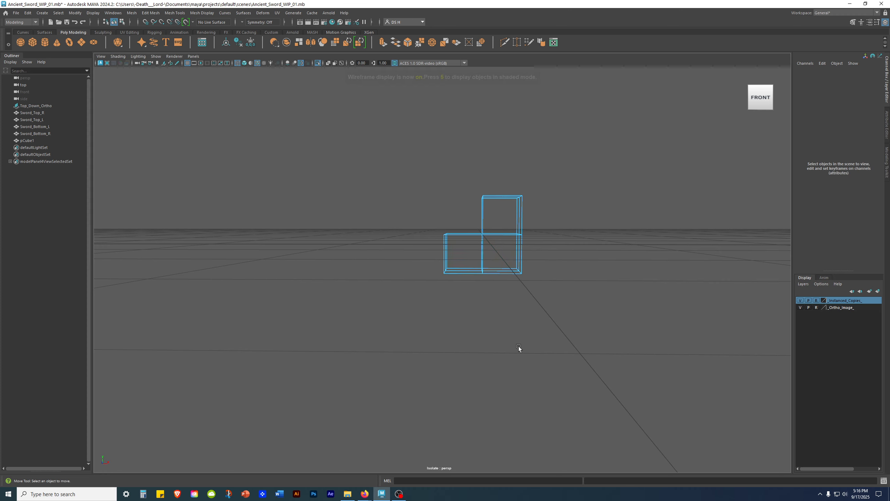
drag(397, 245, 636, 333)
key(Delete)
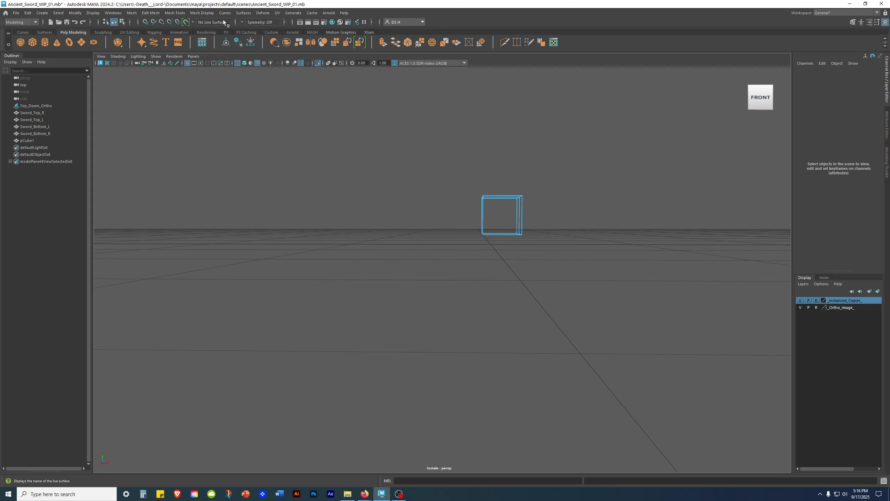
- Return to shaded display and inspect the remaining upper-right quarter piece
right_drag(517, 205, 633, 181)
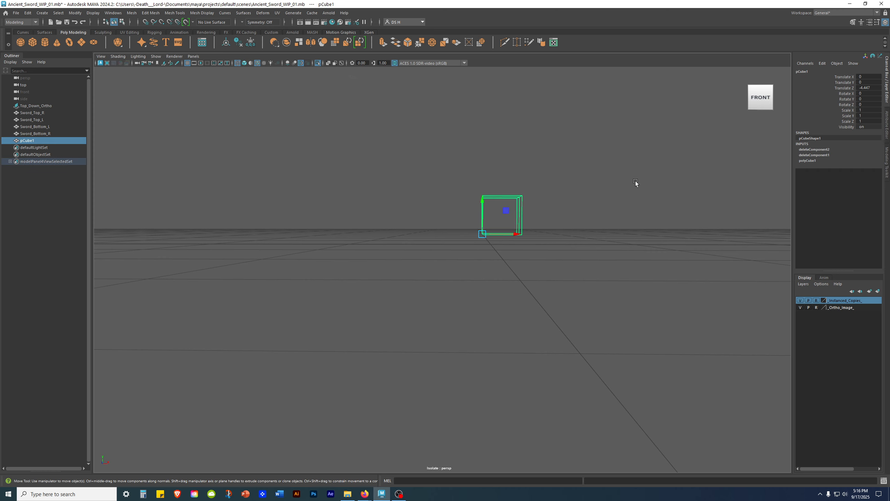
key(5)
mouse_move(627, 177)
alt+mouse_down()
mouse_move(629, 209)
mouse_move(502, 220)
mouse_move(604, 229)
mouse_move(647, 218)
mouse_move(573, 177)
mouse_move(656, 243)
mouse_move(743, 282)
mouse_move(545, 199)
alt+mouse_up()
click(628, 210)
alt+middle_drag(546, 199, 564, 364)
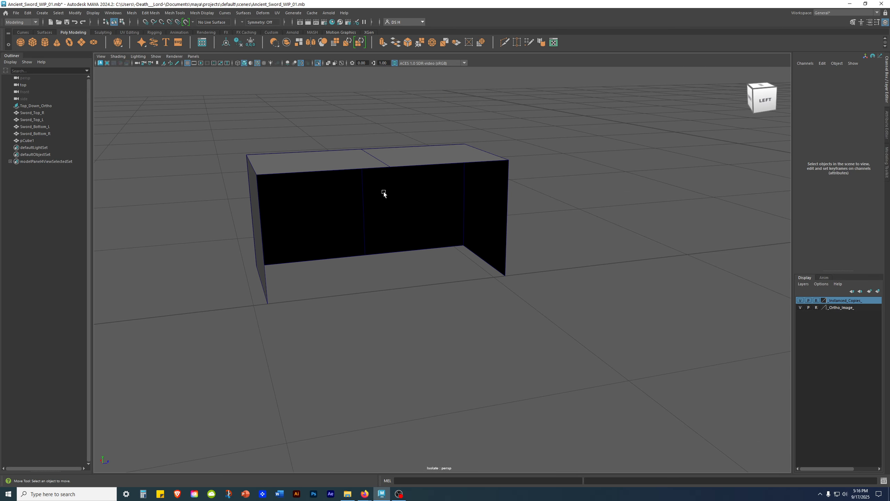
alt+drag(566, 250, 456, 205)
click(520, 263)
- Rename pCube1 to Hilt_Top_R in the Outliner
double_click(36, 140)
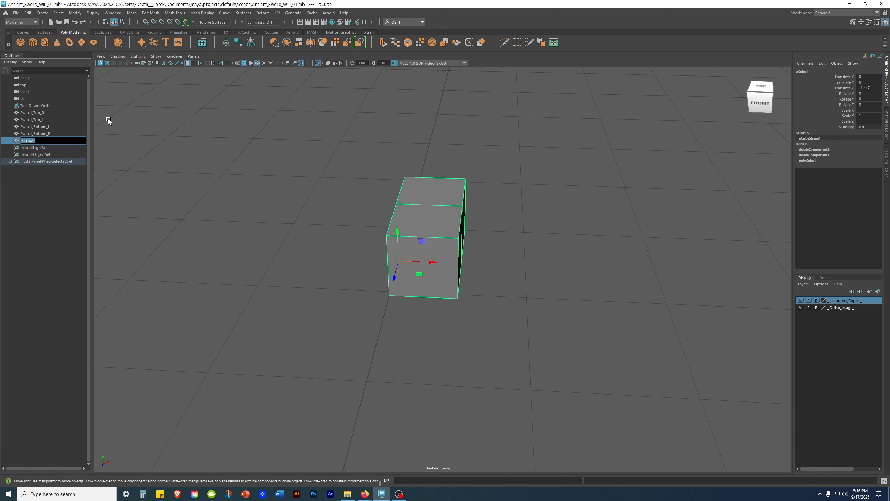
text(Hilt_ Top R)
key(Return)
- Freeze Hilt_Top_R's transforms to zero and delete its construction history
alt+middle_drag(548, 273, 522, 205)
mouse_move(522, 205)
alt+mouse_down()
mouse_move(434, 199)
mouse_move(557, 214)
mouse_move(509, 226)
mouse_move(514, 210)
alt+mouse_up()
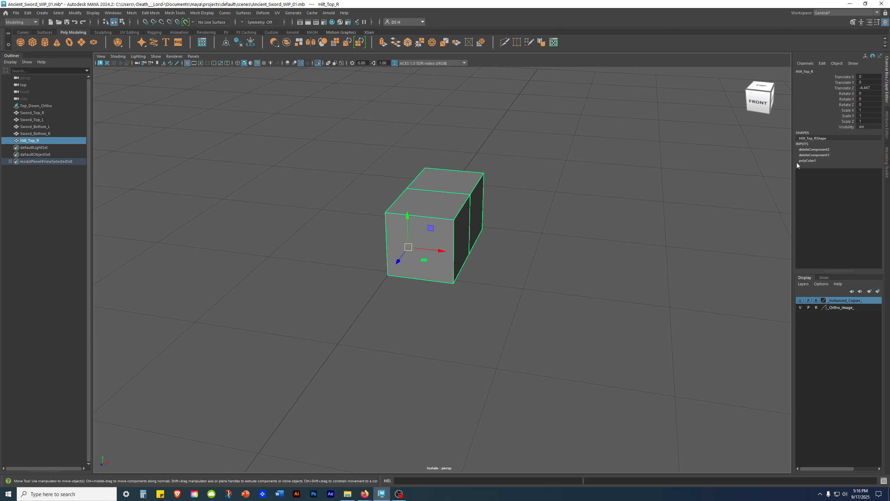
click(251, 42)
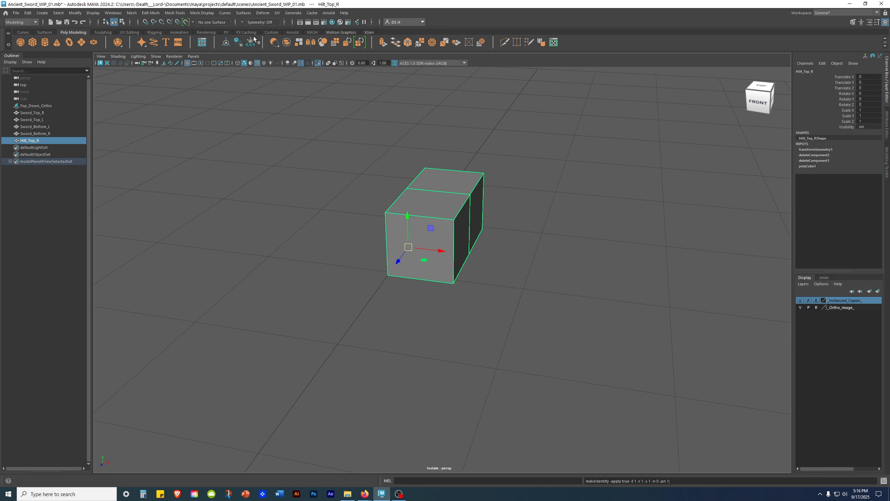
click(238, 42)
alt+drag(546, 281, 590, 282)
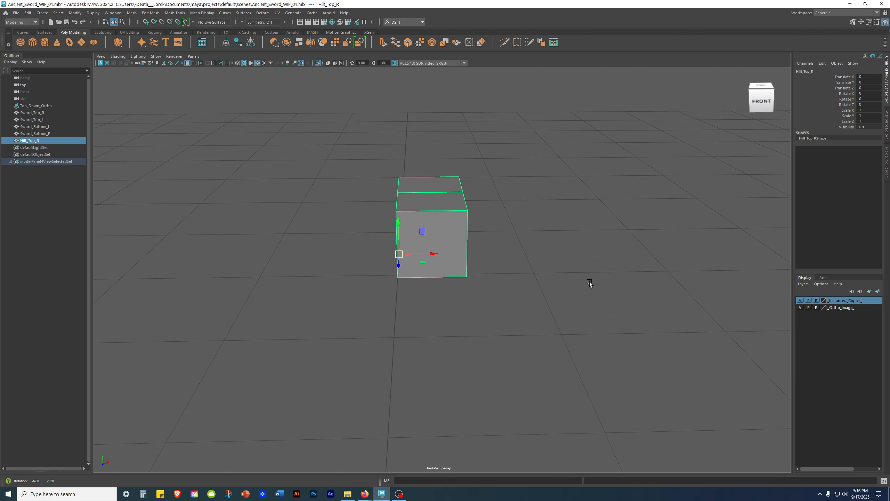
- Open the Duplicate Special options window and move it out of the way
click(28, 12)
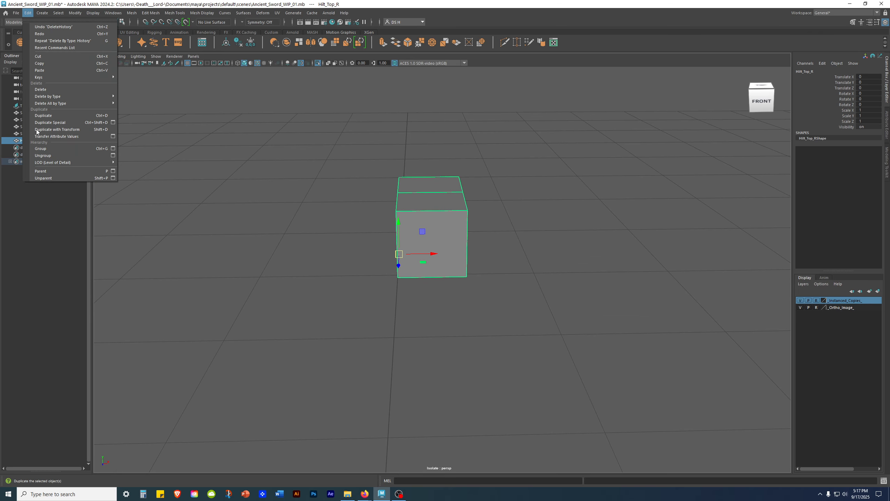
click(113, 123)
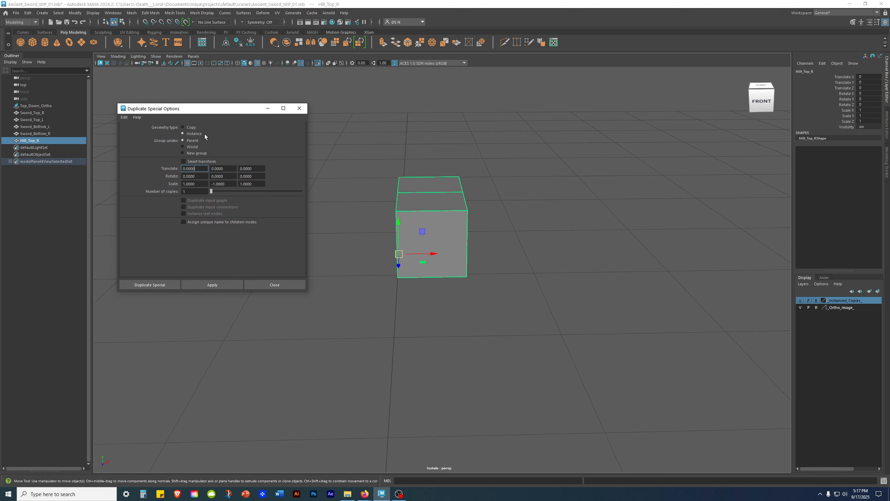
alt+drag(627, 197, 621, 240)
key(space)
drag(246, 112, 661, 247)
click(227, 161)
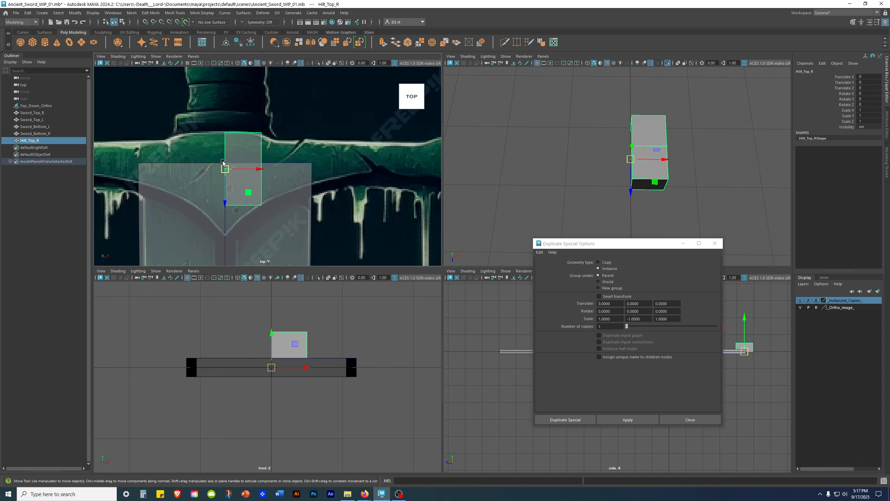
- In the top view, point-snap Hilt_Top_R's pivot to the piece's top edge
key(space)
alt+middle_drag(362, 298, 294, 258)
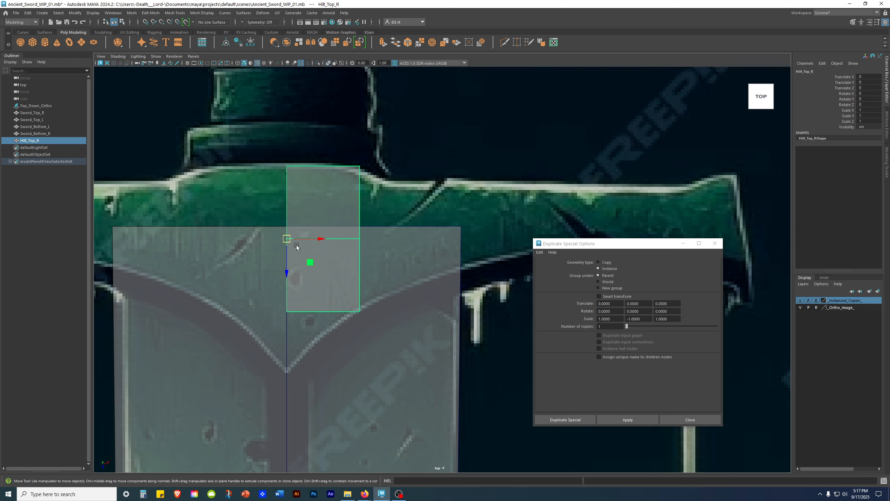
alt+middle_drag(357, 263, 374, 254)
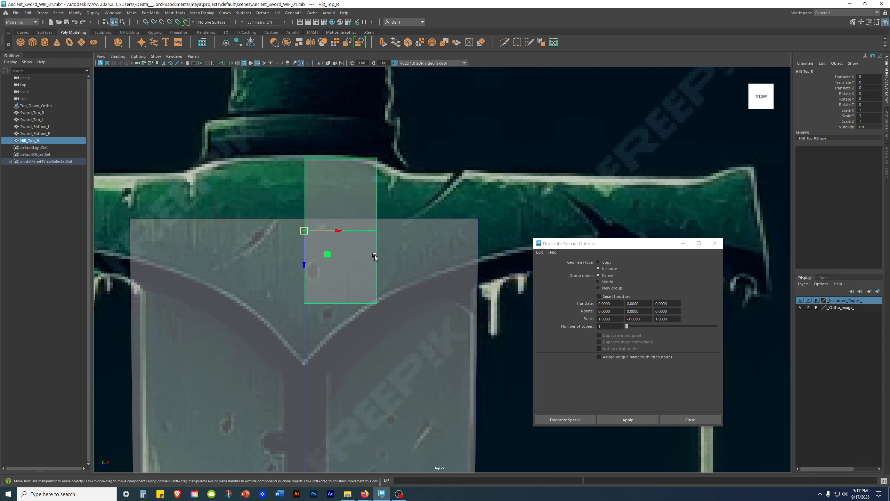
key(d)
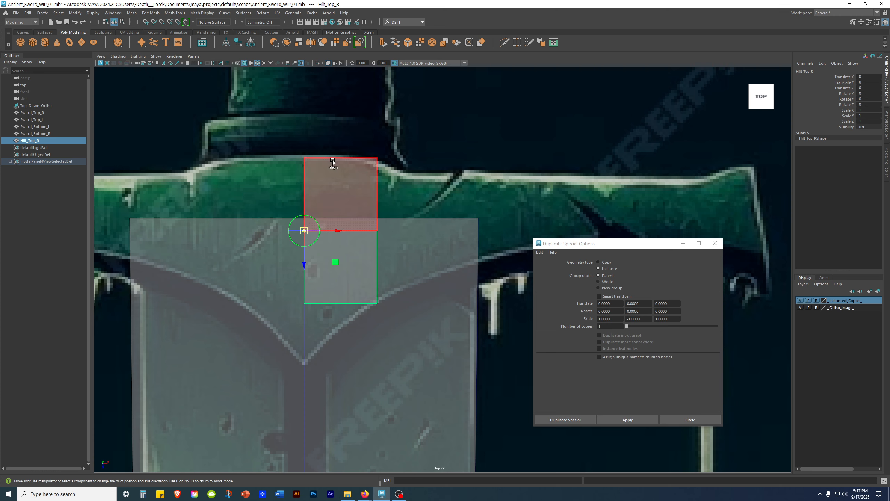
key(v)
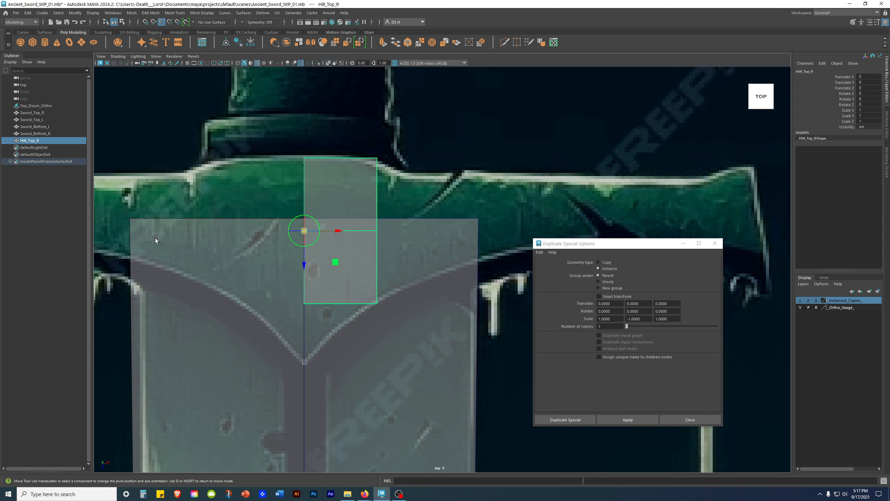
drag(304, 269, 312, 158)
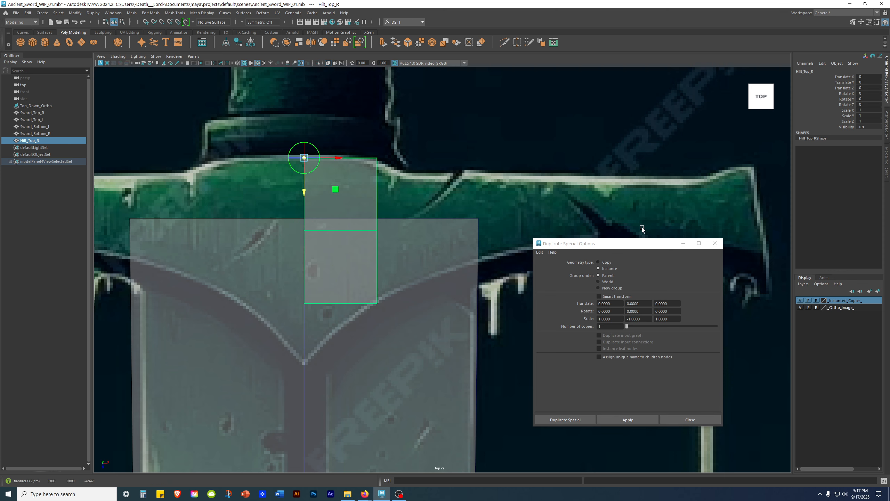
key(d)
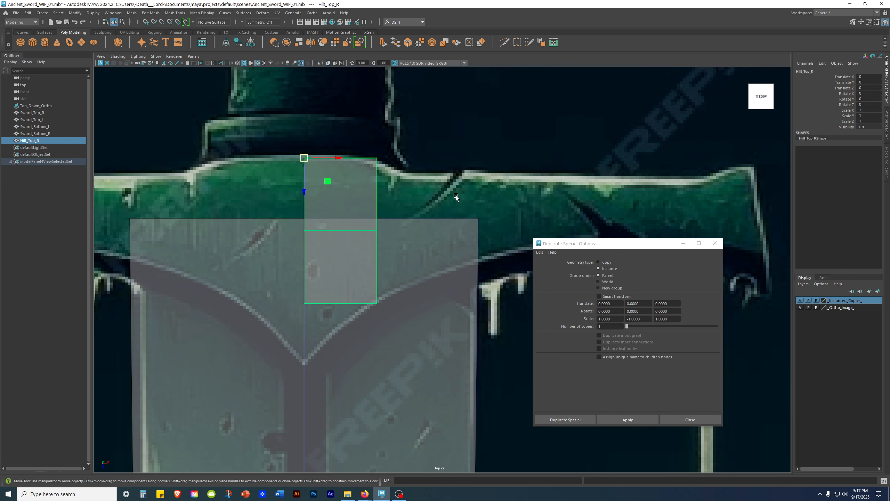
alt+middle_drag(456, 198, 327, 199)
- Create a mirrored instance of Hilt_Top_R with Duplicate Special Scale X set to -1
key(space)
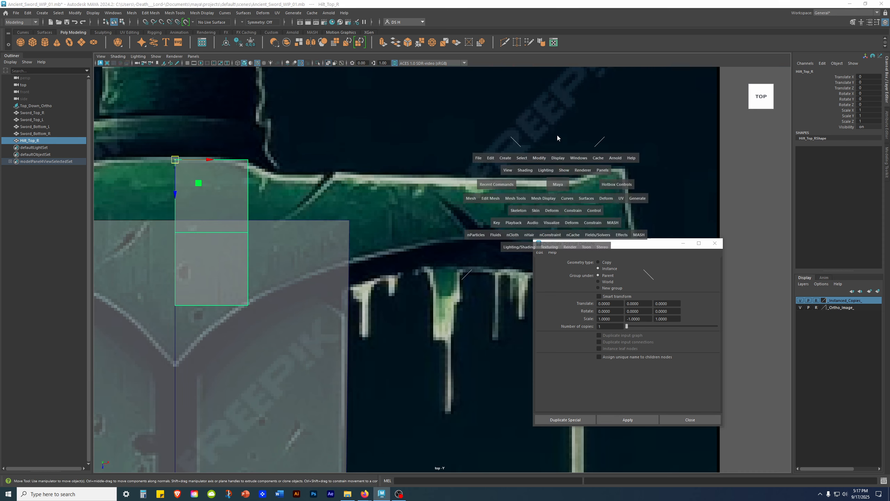
key(space)
alt+drag(280, 183, 397, 242)
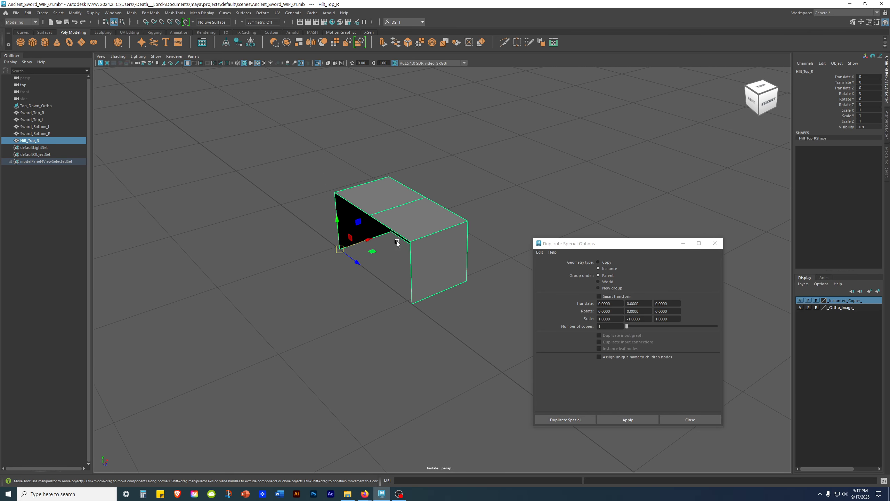
click(628, 318)
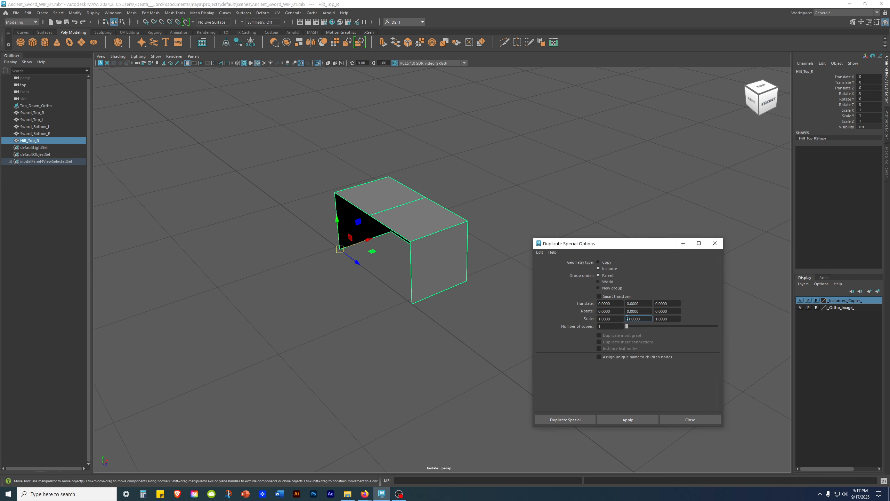
click(665, 318)
alt+drag(385, 260, 445, 298)
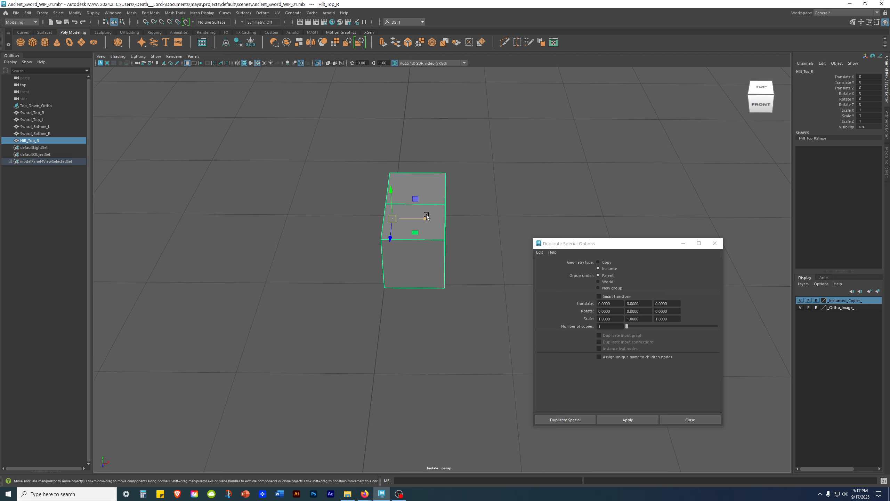
click(599, 318)
text(-)
click(627, 420)
alt+drag(465, 378, 391, 266)
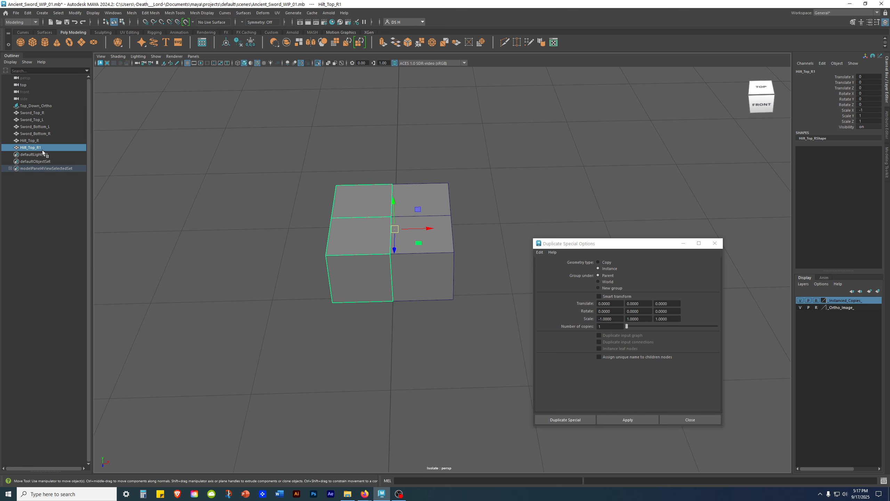
- Rename the mirrored instance to Hilt_Top_L and select it
double_click(53, 147)
key(BackSpace)
key(BackSpace)
text(L)
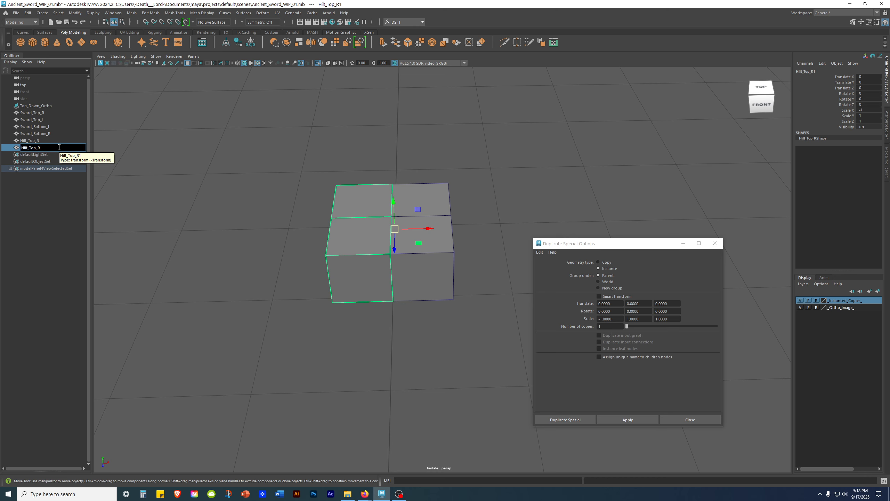
key(Return)
alt+drag(210, 274, 228, 298)
click(432, 160)
click(357, 204)
- Instance Hilt_Top_L and Hilt_Top_R with Scale X 1 and Scale Y -1, then close Duplicate Special
shift+click(435, 192)
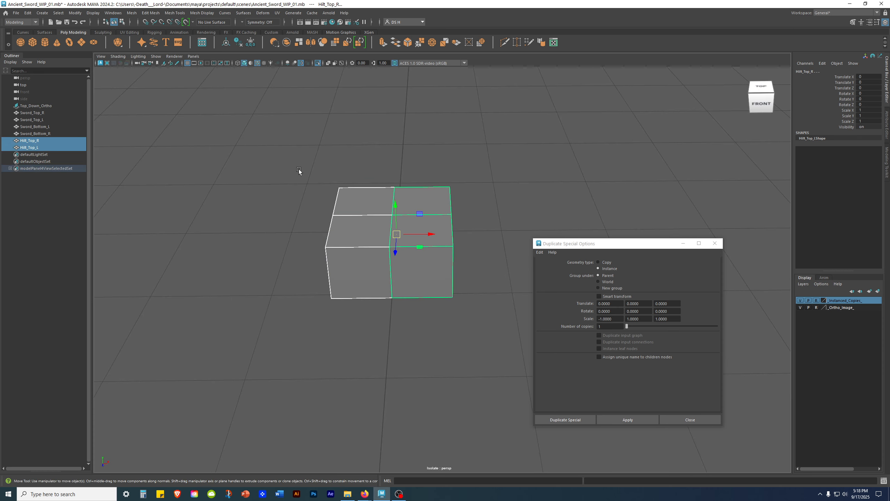
alt+middle_drag(419, 294, 409, 279)
alt+drag(408, 280, 403, 314)
alt+middle_drag(402, 314, 413, 274)
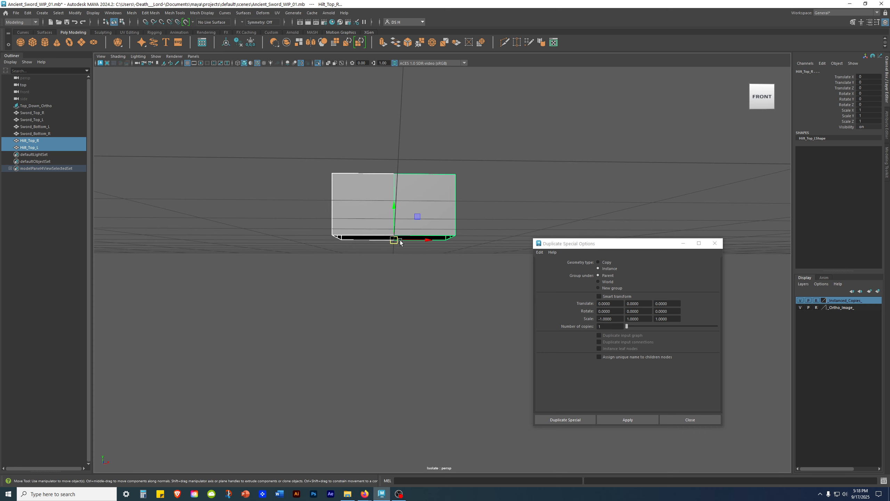
alt+drag(420, 264, 382, 328)
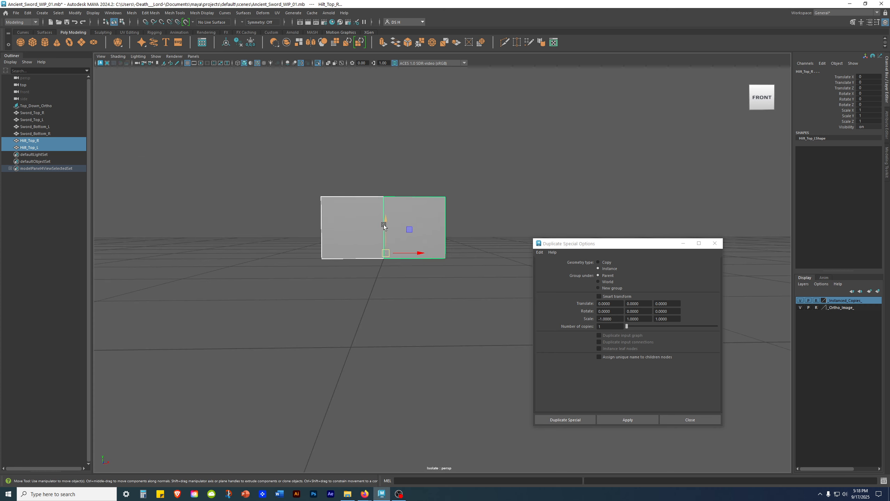
click(601, 319)
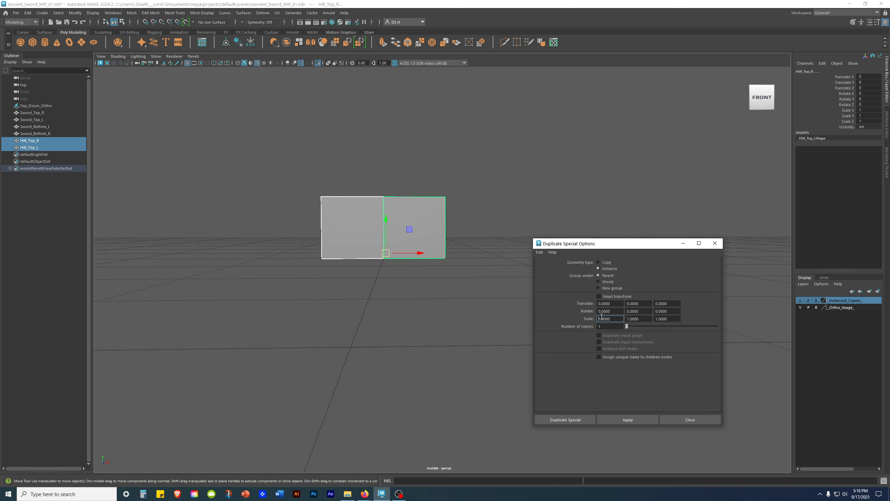
click(631, 319)
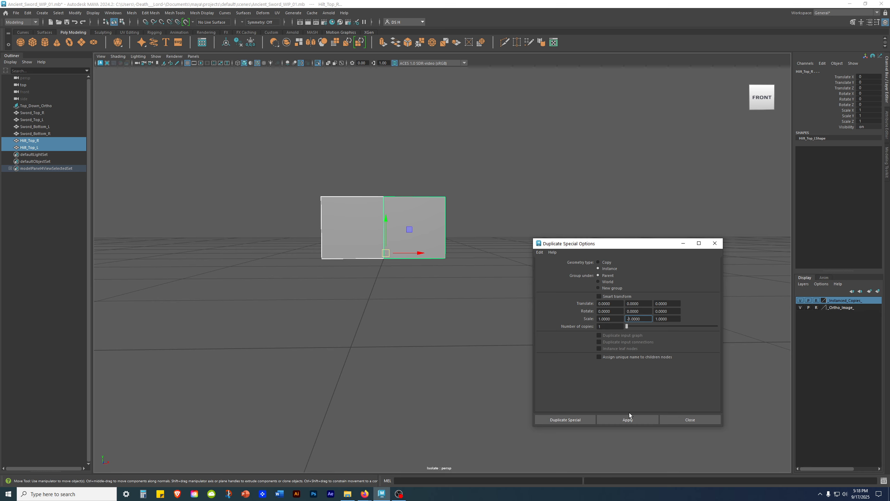
click(624, 420)
click(690, 420)
alt+drag(689, 423, 580, 292)
click(643, 391)
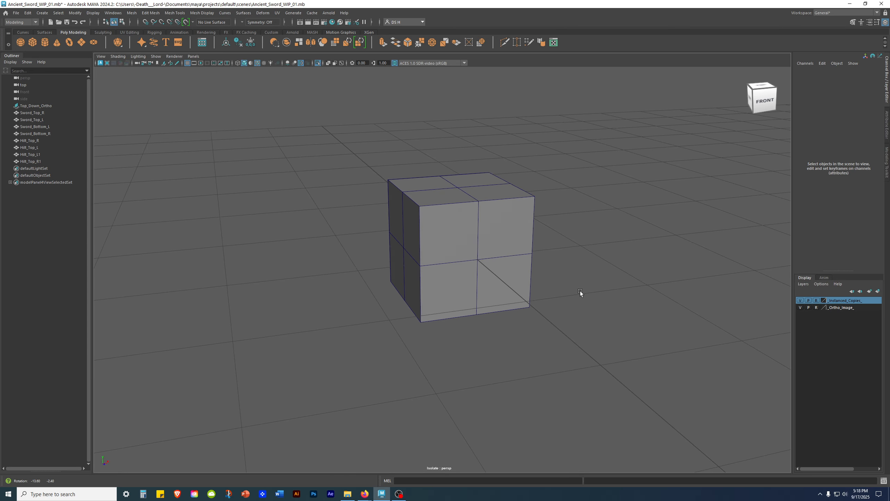
- Rename Hilt_Top_L1 to Hilt_Bottom_L in the Outliner
click(456, 296)
shift+click(507, 298)
click(280, 242)
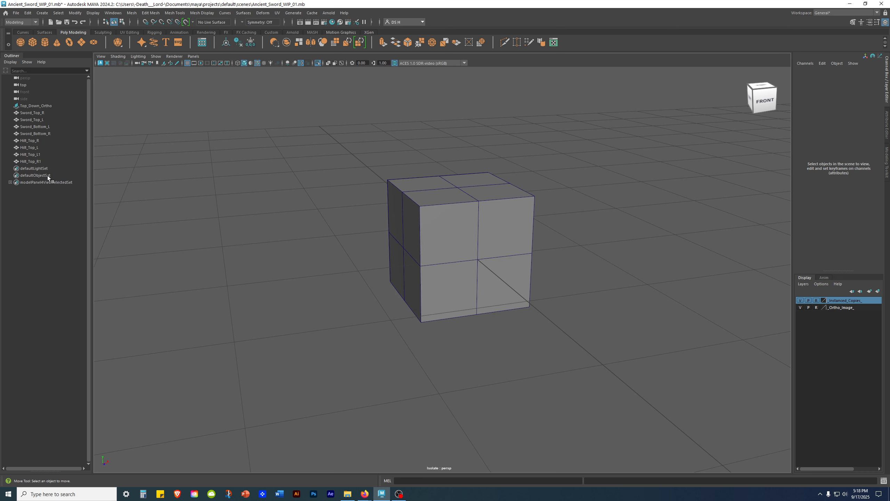
double_click(32, 155)
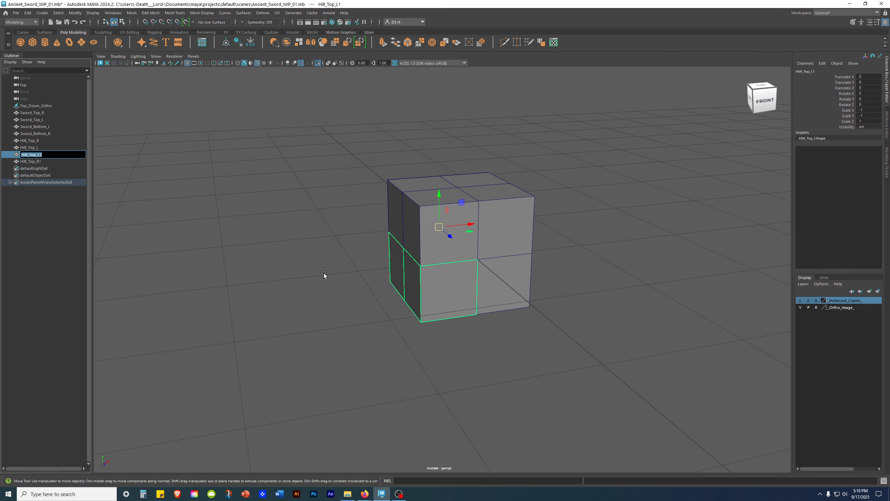
click(48, 155)
text(Bottom)
key(BackSpace)
key(Return)
- Rename Hilt_Top_R1 to Hilt_Bottom_R
click(12, 162)
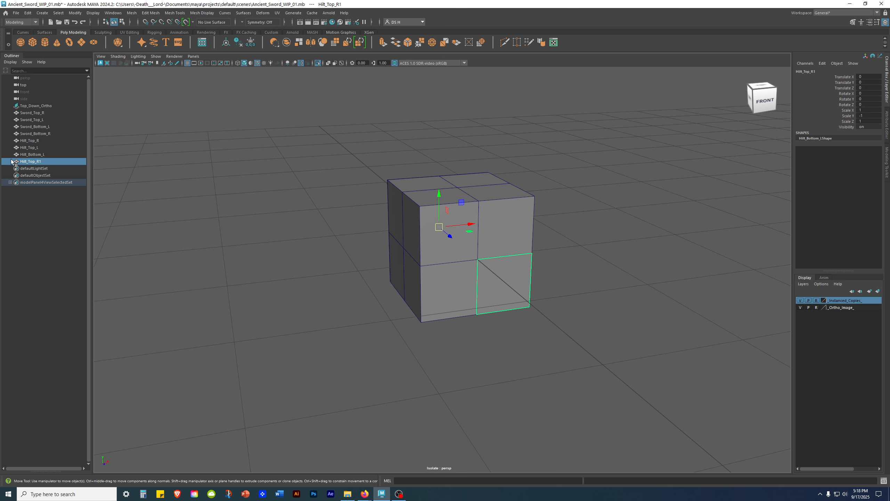
double_click(43, 162)
click(30, 161)
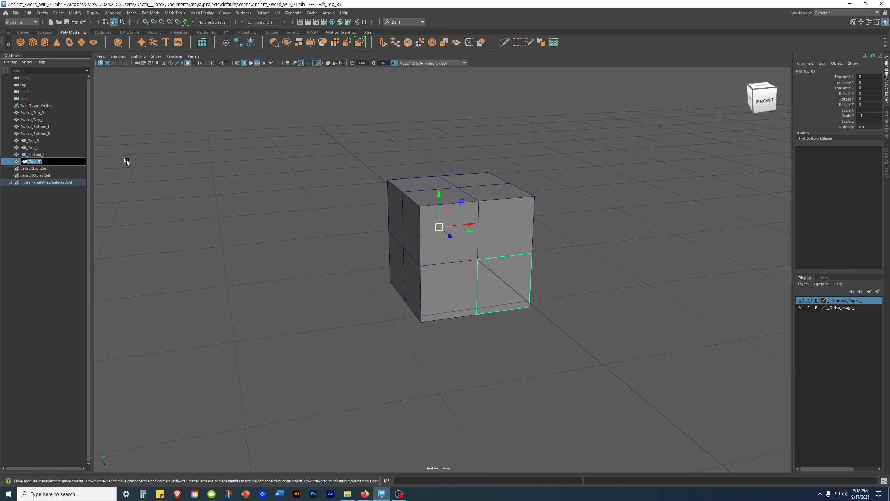
key(BackSpace)
text(Bottom_R)
key(Return)
- Select the three instanced hilt pieces Hilt_Top_L, Hilt_Bottom_L and Hilt_Bottom_R
click(303, 258)
alt+drag(535, 257, 513, 254)
click(448, 236)
shift+click(451, 286)
shift+click(517, 285)
alt+drag(615, 306, 493, 280)
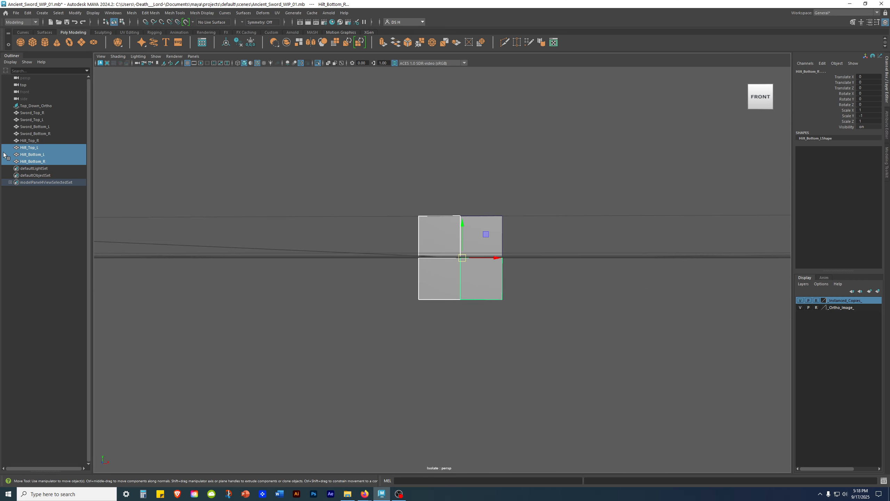
alt+drag(115, 215, 351, 293)
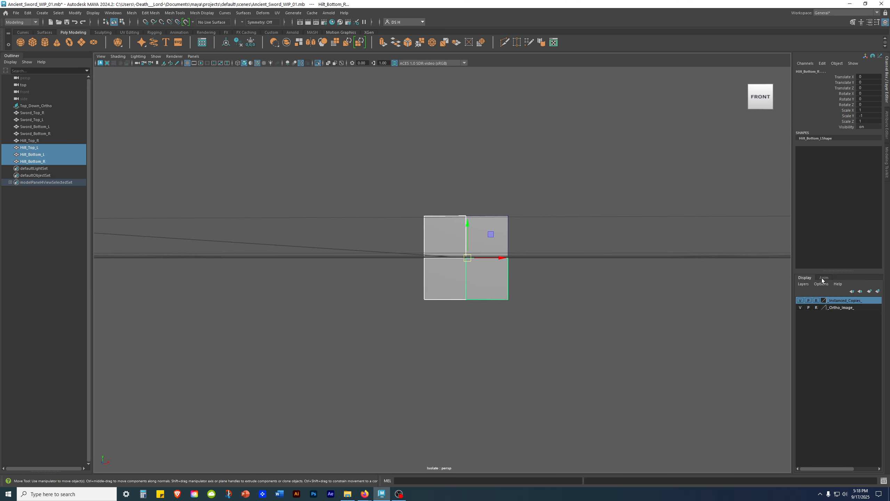
- Assign the selected hilt copies to a new layer _Hilt_Instanced_Parts_ set to Reference display
click(878, 291)
double_click(833, 301)
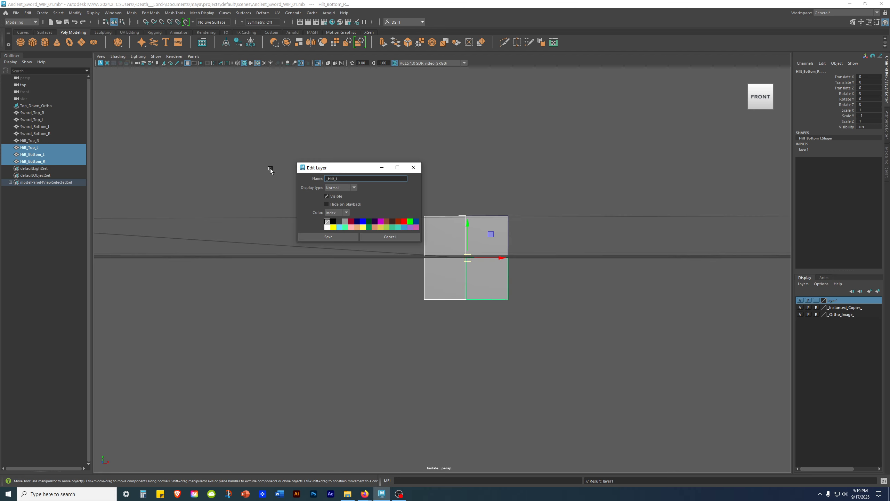
text(tanced_Parts_)
click(348, 239)
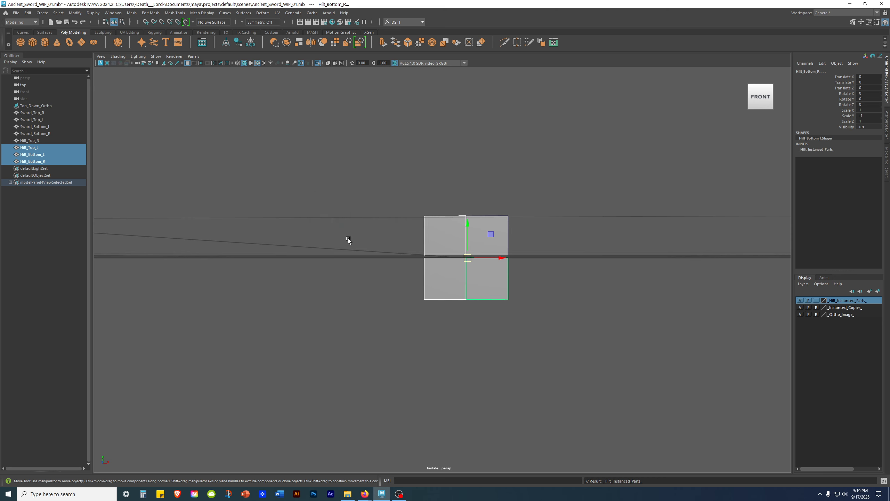
click(817, 301)
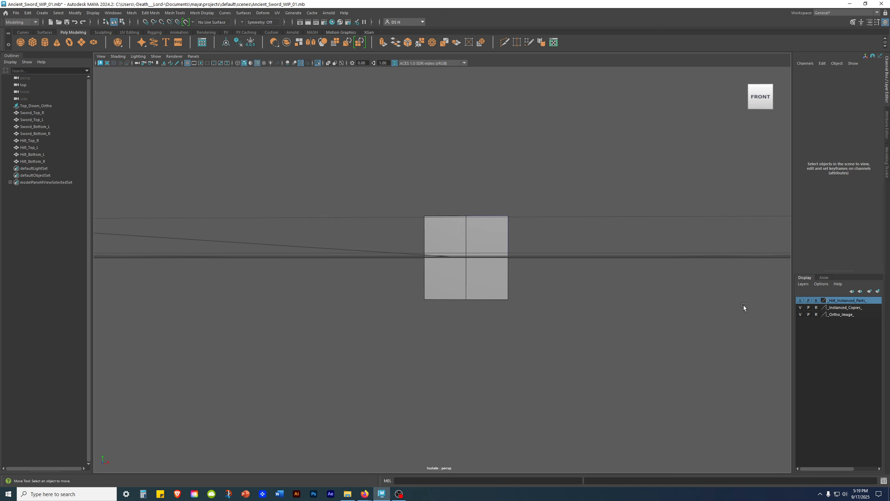
alt+drag(665, 284, 619, 296)
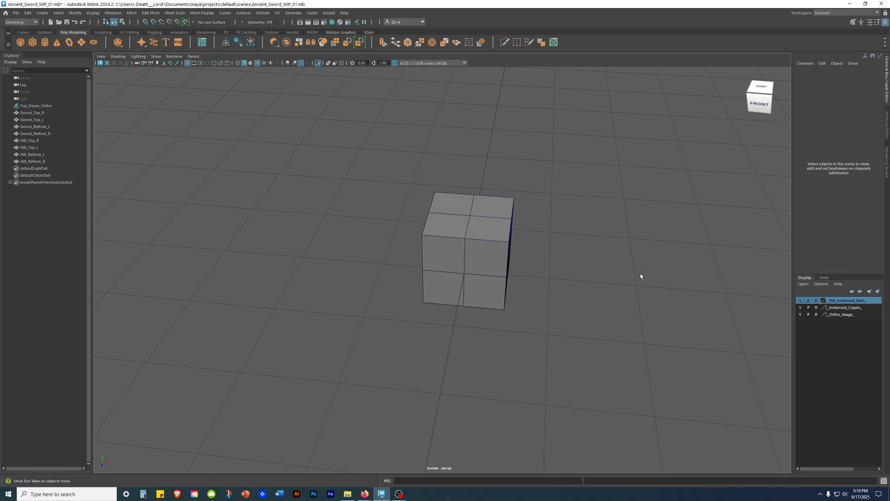
- Exit isolate select to show the whole scene and orbit toward the sword
scroll(462, 268, down, 3)
key(ctrl+1)
alt+drag(589, 267, 569, 274)
alt+middle_drag(570, 273, 578, 217)
scroll(465, 228, up, 4)
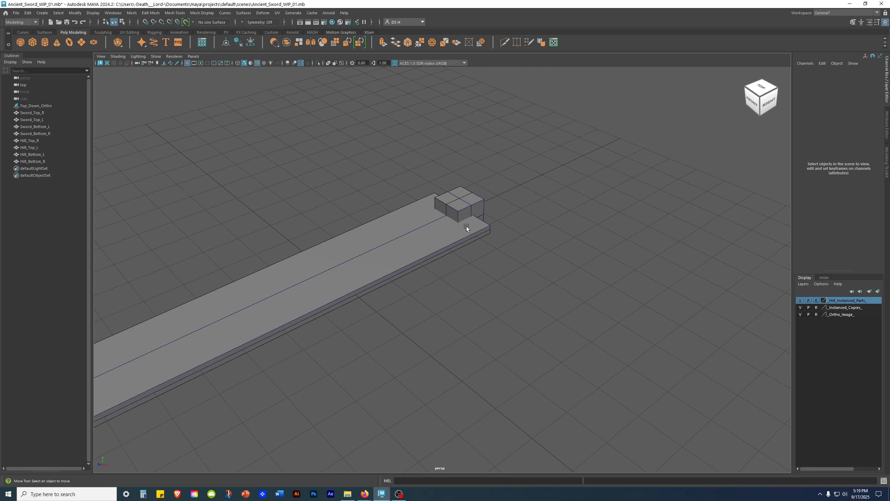
- Rename the _Instanced_Copies_ layer to _Sword_Instanced_Parts_
double_click(848, 307)
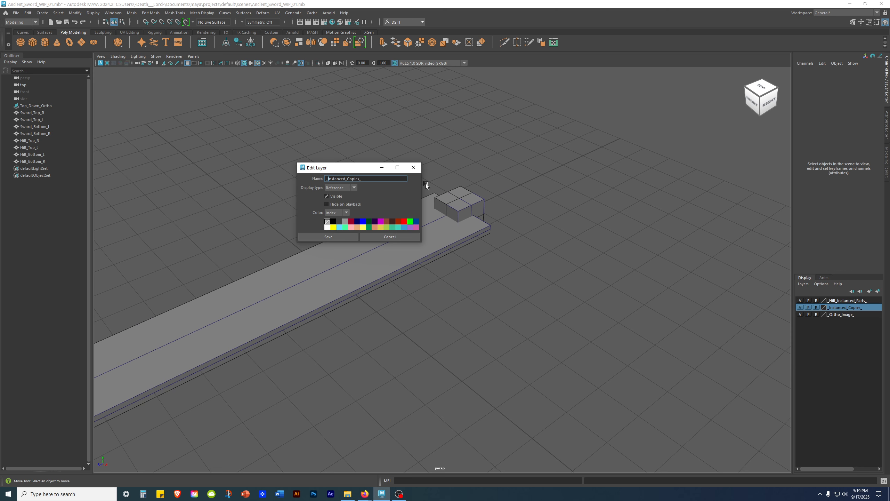
text(B)
text(word)
text(_)
drag(360, 178, 404, 182)
text(Parts_)
click(335, 235)
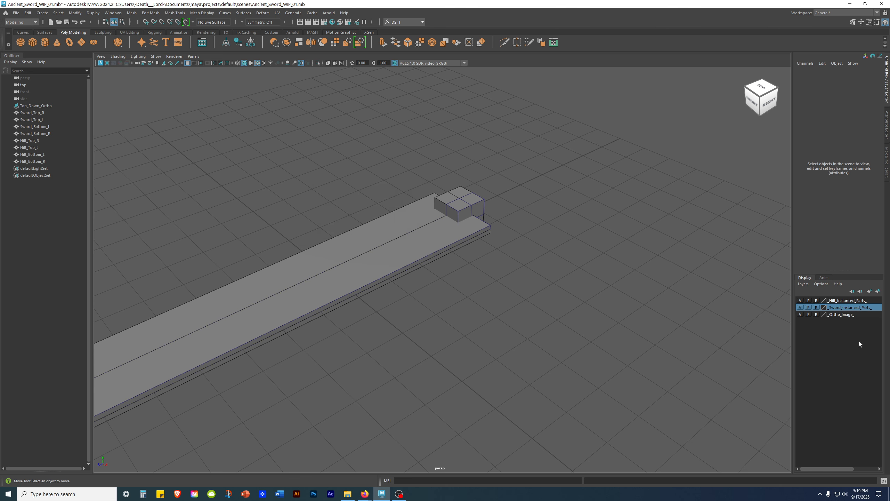
click(847, 311)
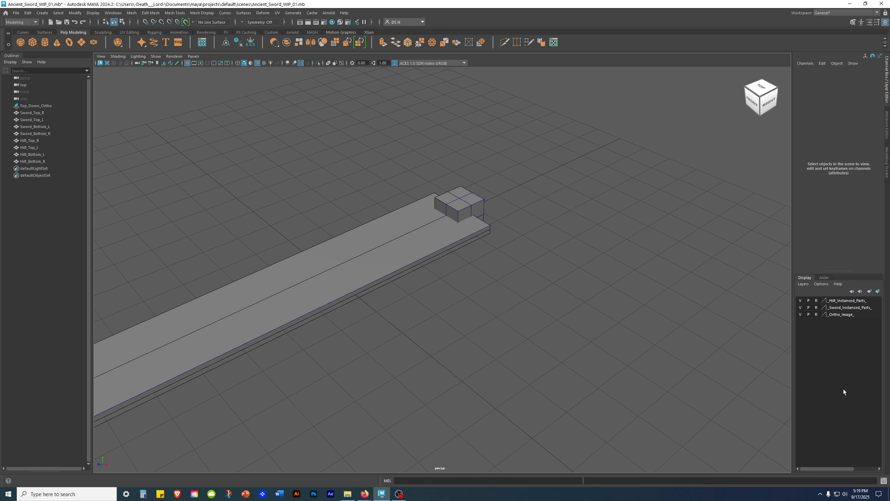
- Orbit to face the sword and switch to the four-view layout
alt+drag(515, 269, 548, 287)
alt+drag(481, 252, 514, 267)
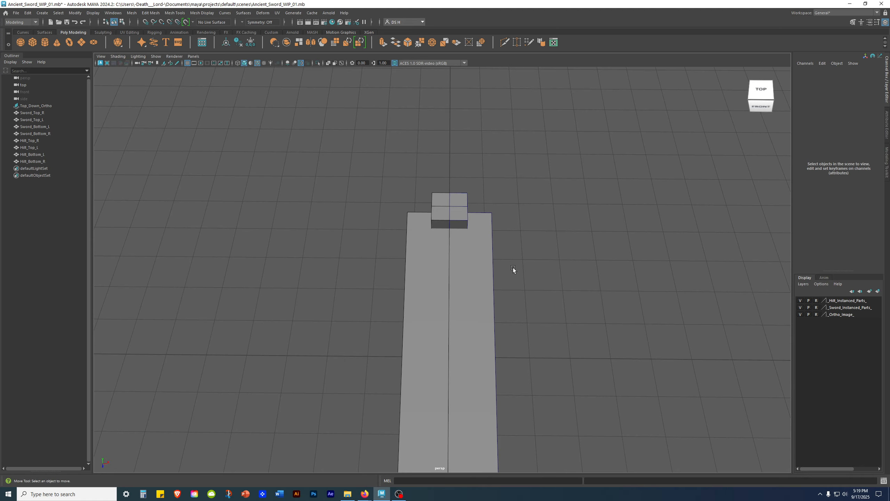
key(space)
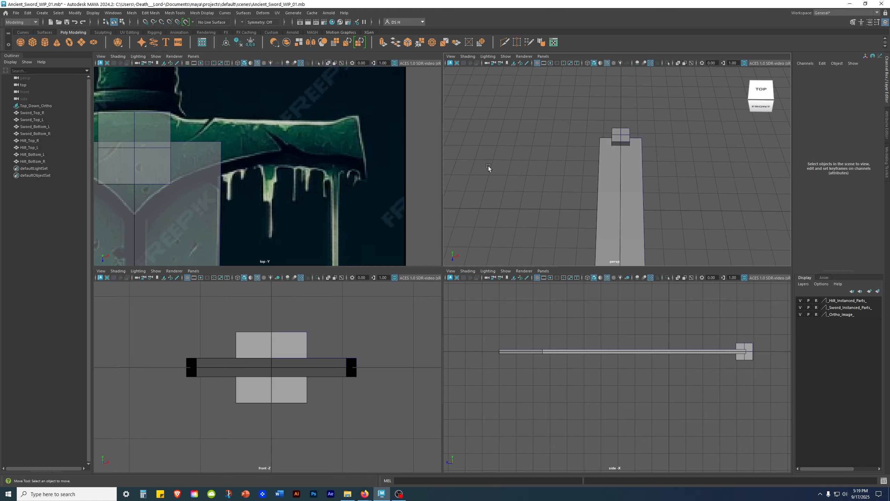
- Save the scene as Ancient_Sword_WIP_02.mb by bumping the version number
key(ctrl+shift+s)
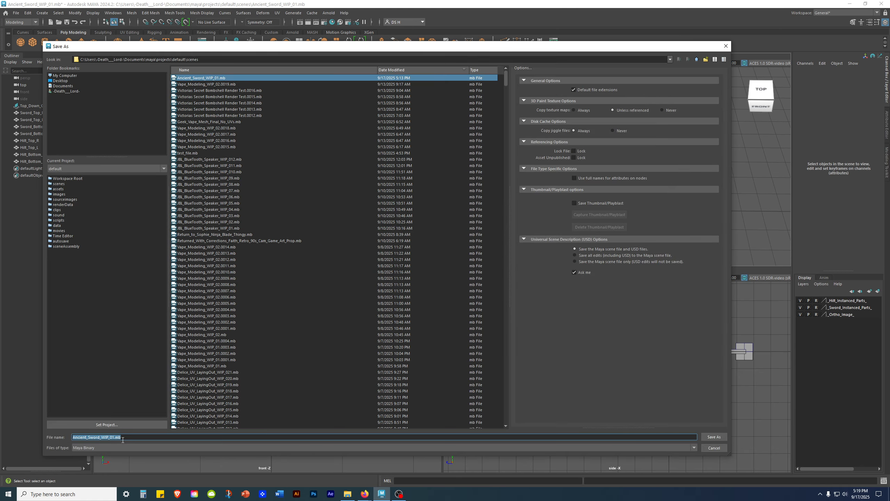
click(112, 436)
key(shift+Home)
click(112, 437)
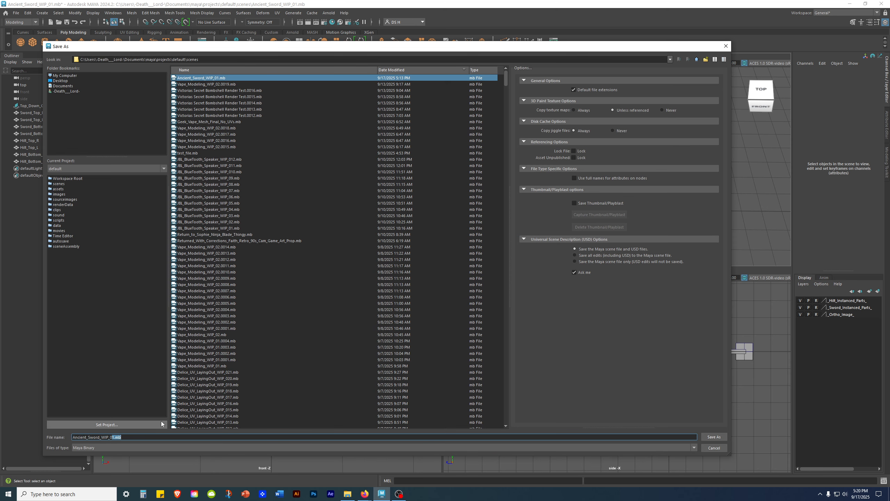
text(2)
key(Return)
- Maximize the top view and select the right upper hilt piece Hilt_Top_R
key(w)
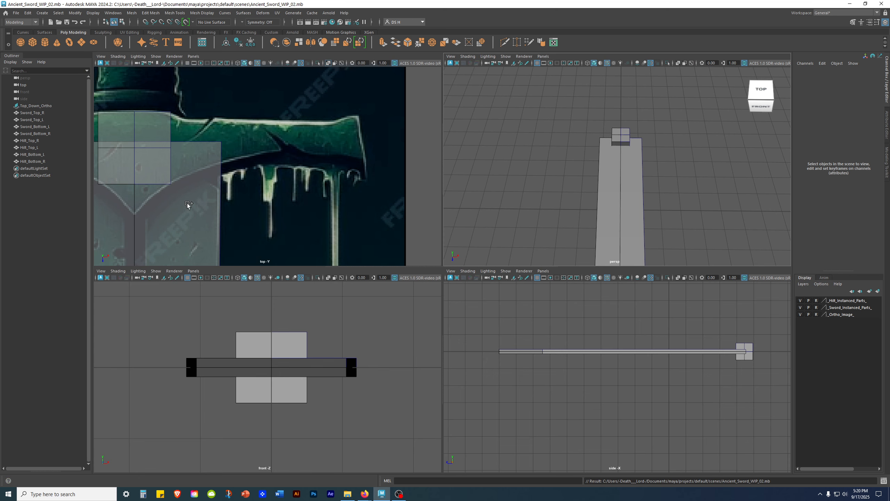
scroll(196, 174, up, 3)
key(space)
scroll(477, 210, up, 3)
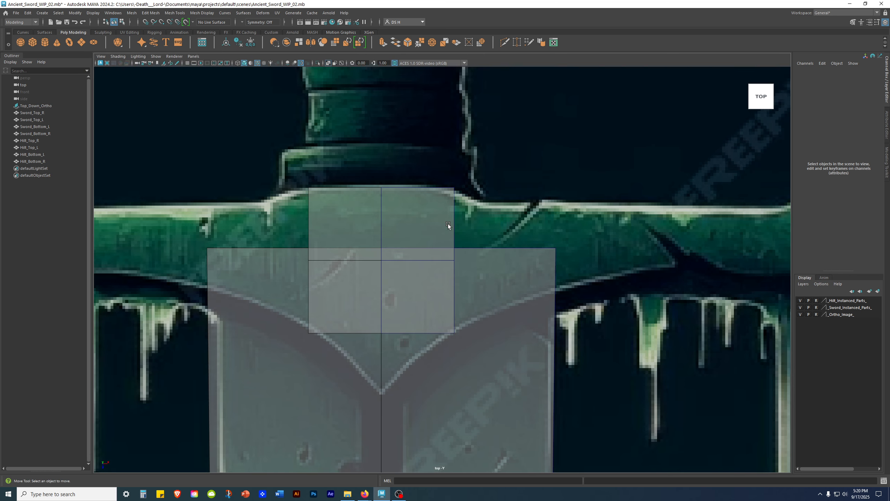
click(446, 225)
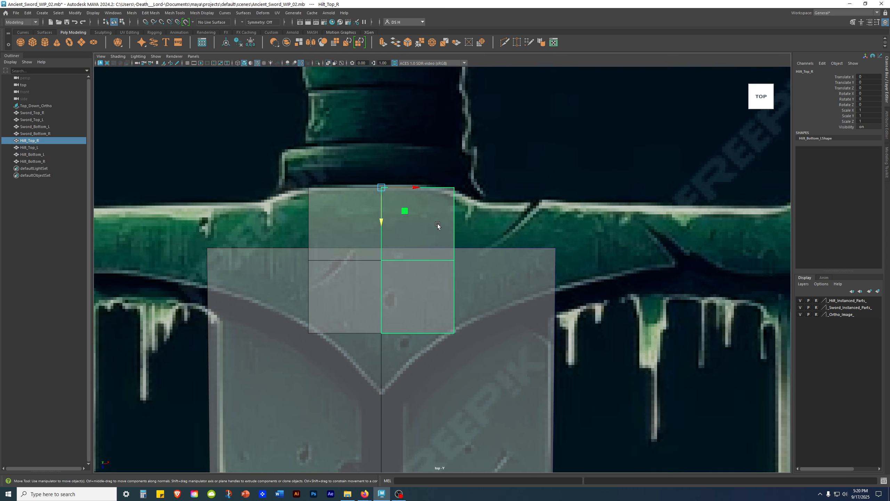
- In vertex mode, stretch Hilt_Top_R's right-edge vertices along X to the crossguard's right end
right_click(436, 220)
right_drag(459, 206, 419, 204)
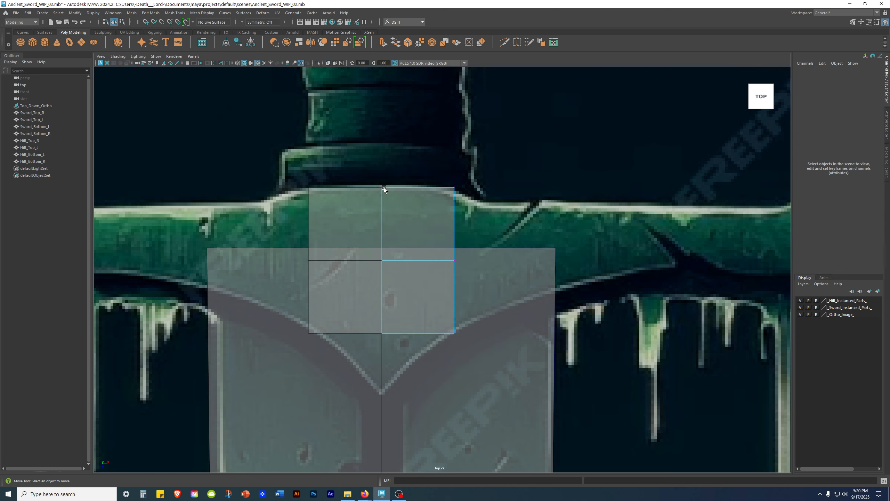
alt+right_drag(592, 261, 536, 260)
alt+middle_drag(537, 260, 493, 253)
scroll(436, 269, up, 3)
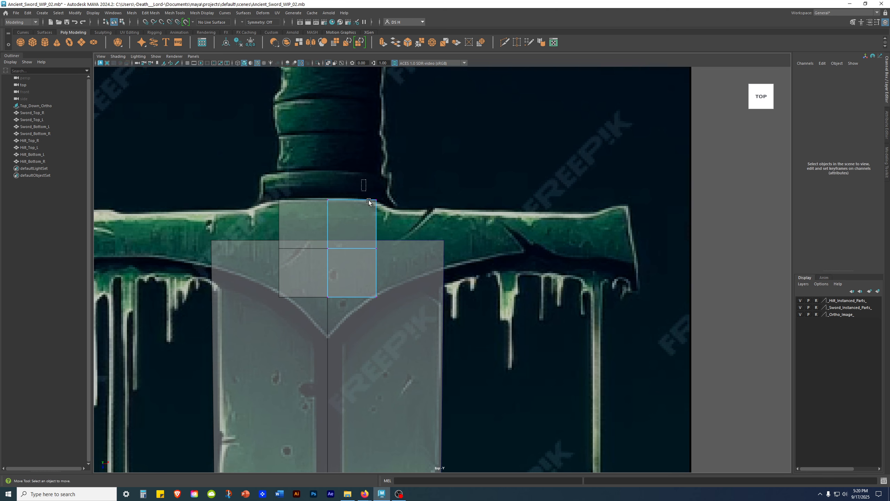
drag(362, 180, 477, 303)
drag(408, 249, 671, 247)
click(718, 186)
- Pull Hilt_Top_R's inner lower corner vertex down to the guard's V point
alt+right_drag(719, 186, 696, 219)
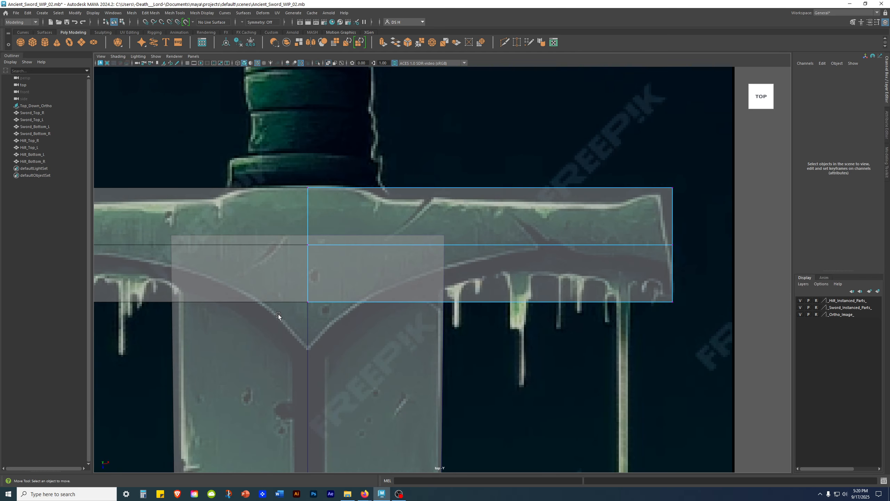
alt+middle_drag(278, 315, 342, 271)
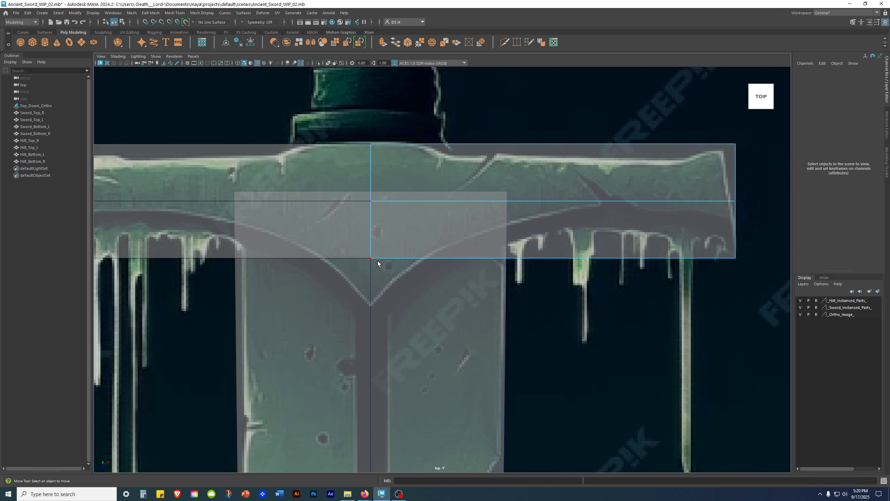
drag(326, 231, 463, 355)
drag(373, 289, 381, 336)
click(589, 324)
- Raise the lower right corner, pull the right end inward, and shift the top right corner left
alt+middle_drag(693, 255, 559, 323)
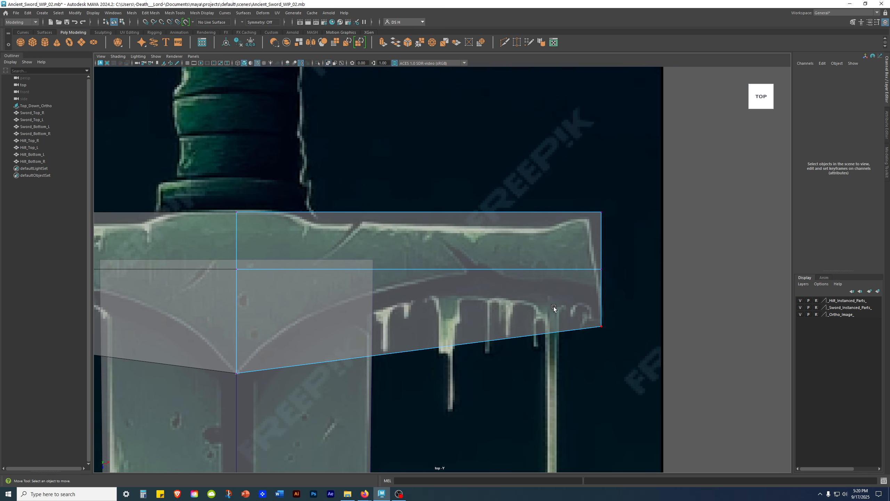
drag(538, 292, 721, 445)
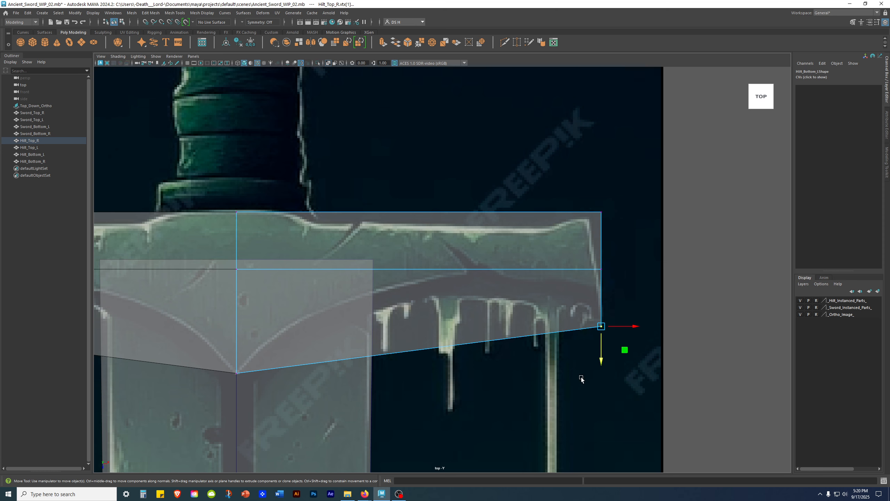
mouse_move(599, 363)
mouse_down()
mouse_move(598, 324)
mouse_move(598, 354)
mouse_up()
click(704, 319)
drag(564, 185, 602, 321)
key(ctrl+z)
click(707, 245)
drag(559, 173, 631, 289)
drag(637, 242, 632, 242)
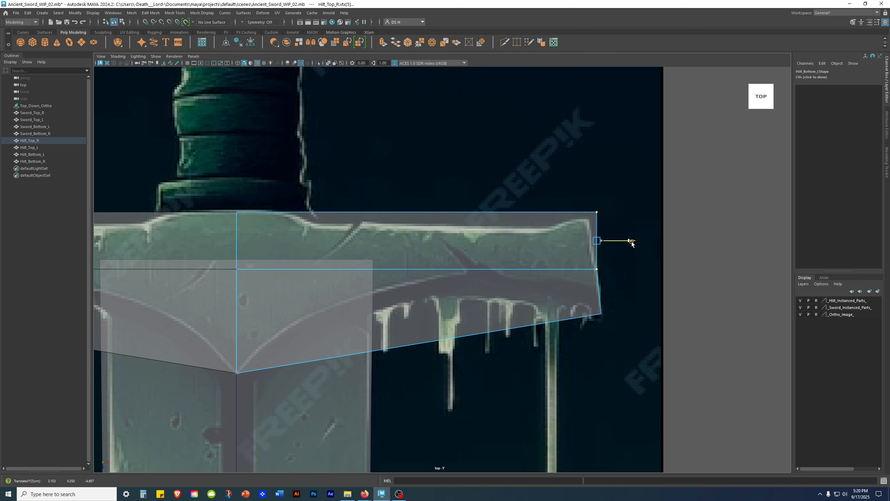
click(733, 352)
drag(558, 186, 621, 213)
click(688, 279)
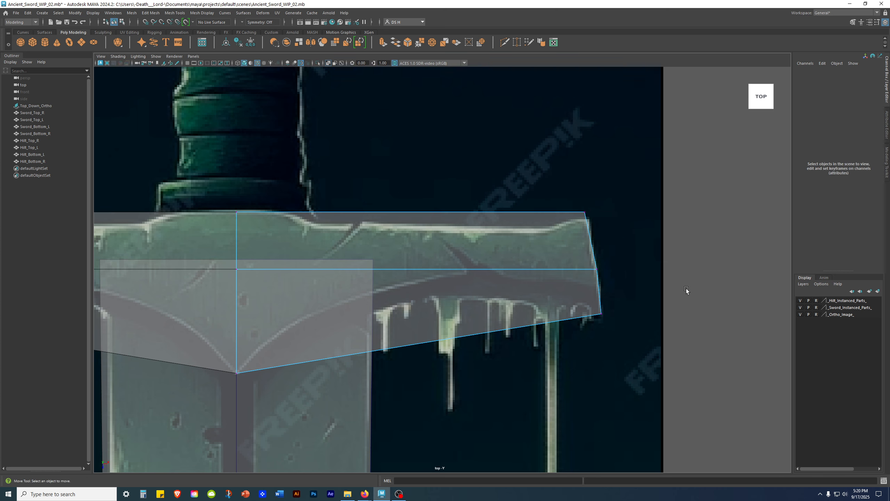
- Lower the middle right-edge vertex to follow the crossguard's slant
alt+middle_drag(532, 297, 559, 280)
scroll(605, 243, up, 6)
alt+middle_drag(608, 215, 378, 207)
scroll(413, 210, up, 2)
drag(508, 207, 534, 226)
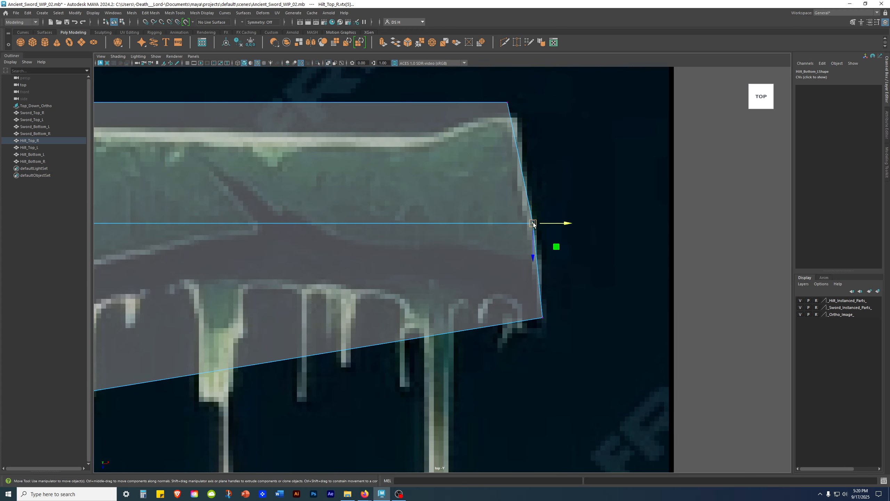
drag(533, 257, 566, 250)
click(635, 224)
- Switch to wireframe display and zoom in on the crossguard's right tip
alt+right_drag(635, 224, 599, 310)
alt+middle_drag(599, 311, 727, 305)
key(4)
alt+right_drag(627, 224, 696, 257)
alt+middle_drag(613, 226, 563, 220)
alt+right_drag(563, 220, 706, 252)
alt+middle_drag(706, 253, 641, 264)
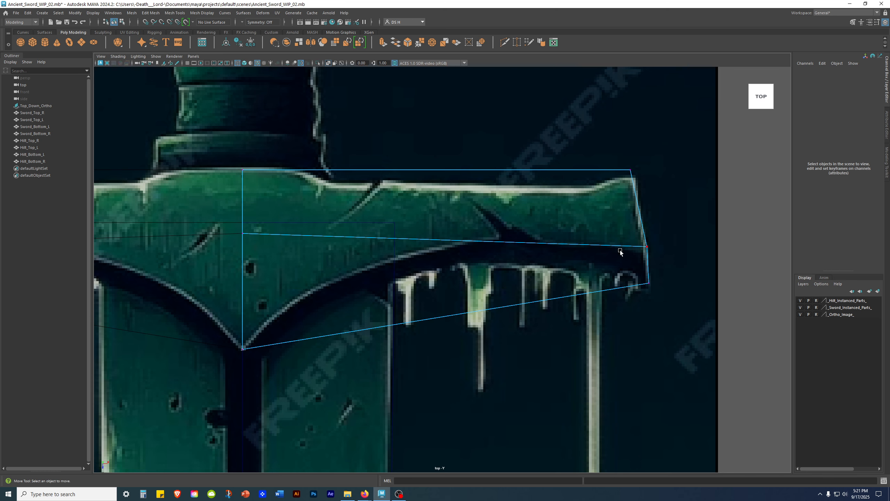
- Lower the hilt's lower right corner vertex onto the crossguard tip
alt+right_drag(623, 244, 733, 280)
alt+middle_drag(733, 280, 447, 302)
alt+right_drag(447, 301, 656, 341)
drag(412, 188, 551, 300)
drag(481, 276, 481, 325)
click(627, 317)
alt+right_drag(631, 316, 388, 303)
alt+middle_drag(388, 304, 433, 302)
alt+right_drag(433, 302, 833, 377)
- Nudge the corner vertex up, down and left until it sits exactly on the tip
drag(595, 288, 630, 311)
alt+middle_drag(447, 235, 322, 221)
alt+right_drag(322, 222, 703, 400)
drag(627, 356, 621, 331)
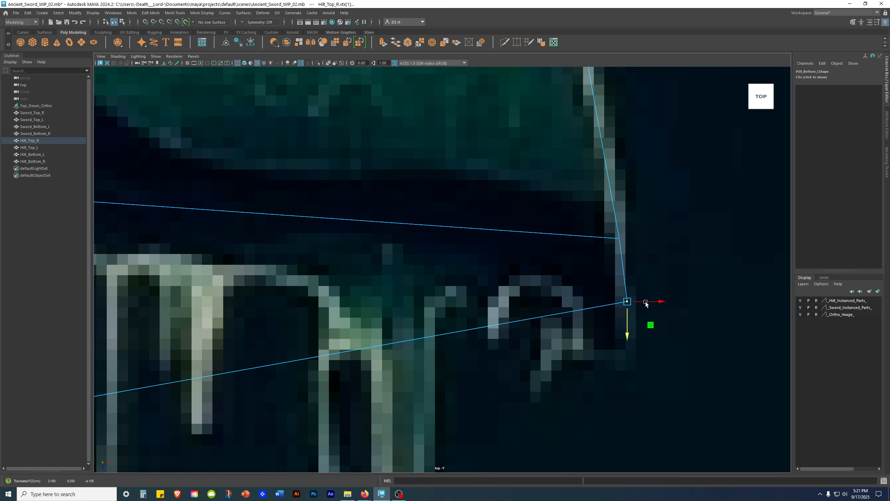
drag(657, 303, 639, 303)
drag(608, 337, 608, 366)
click(685, 309)
- Zoom out over the crossguard and select Sword_Top_R with the Move tool
alt+right_drag(686, 309, 580, 316)
alt+right_drag(338, 253, 516, 215)
alt+middle_drag(435, 295, 591, 265)
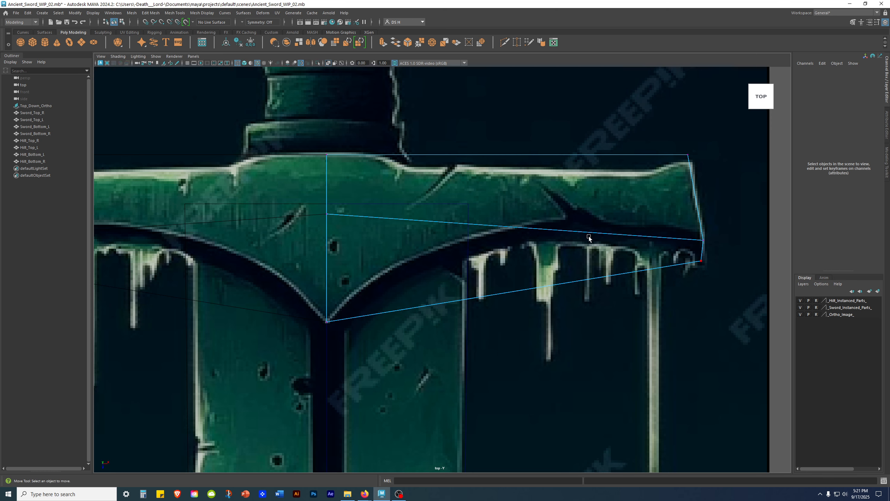
alt+right_drag(646, 355, 590, 328)
alt+middle_drag(590, 329, 613, 253)
click(480, 329)
key(w)
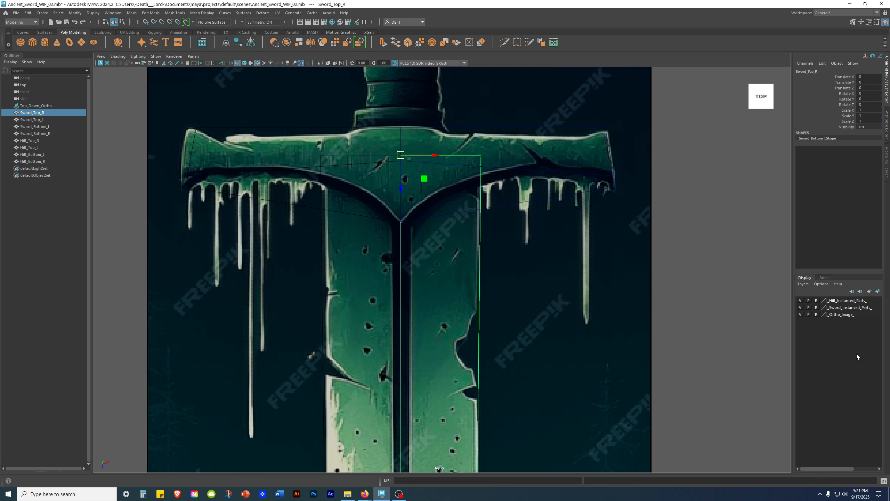
- Create a new layer from Sword_Top_R and name it _Sword_Top_R_
click(878, 291)
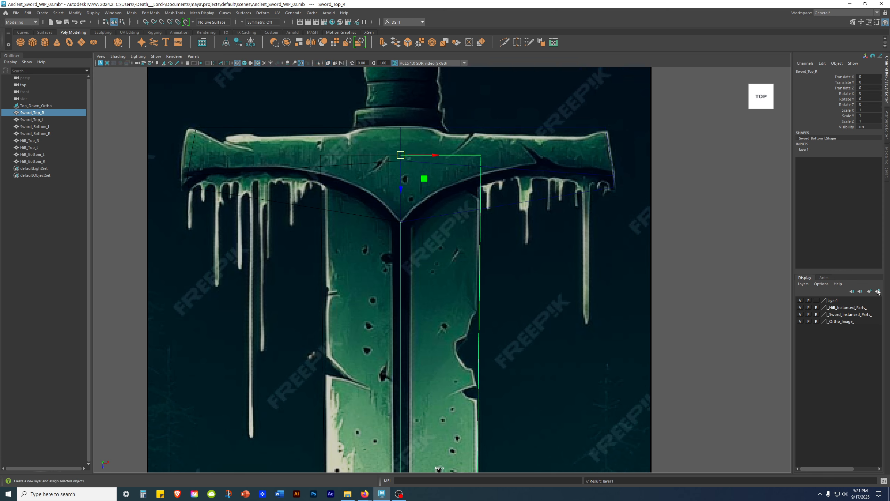
double_click(834, 300)
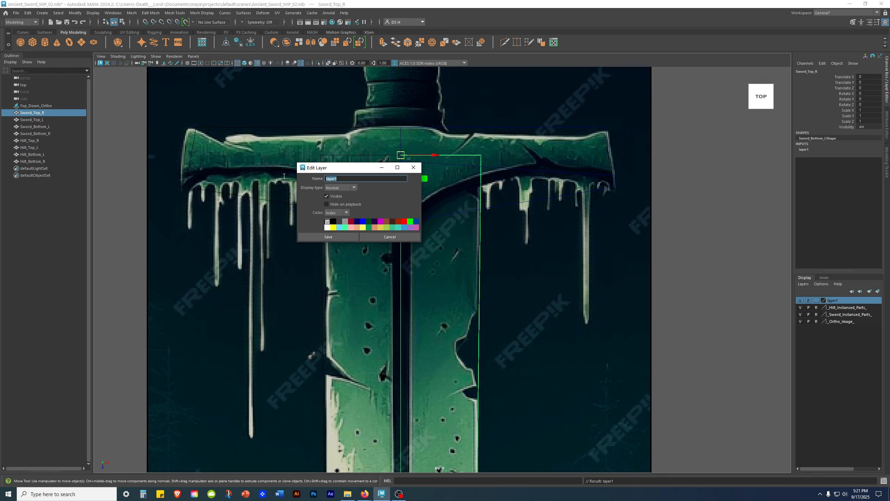
key(BackSpace)
text(_Sword_Top_R_)
click(343, 237)
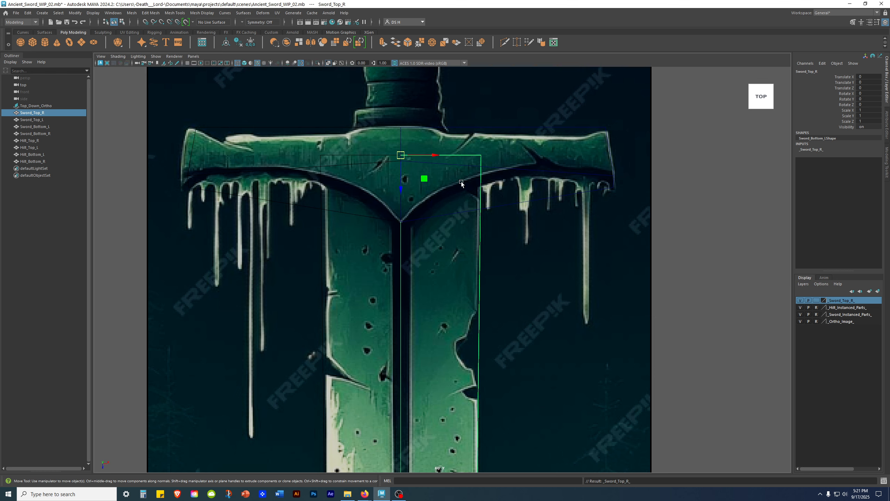
- Hide _Sword_Top_R_, move it below _Hilt_Instanced_Parts_, and hide _Sword_Instanced_Parts_
click(800, 300)
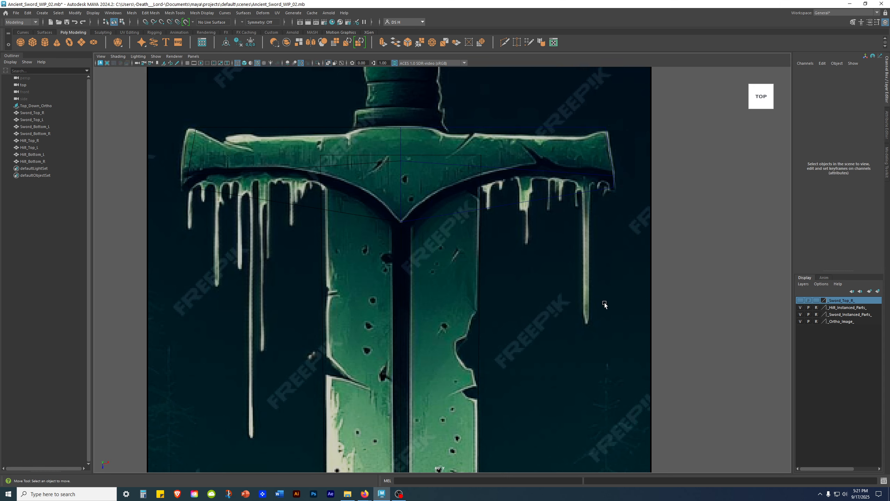
drag(845, 310, 846, 311)
click(850, 314)
click(847, 300)
click(845, 308)
click(845, 314)
click(845, 321)
click(843, 313)
click(843, 308)
click(843, 314)
click(843, 308)
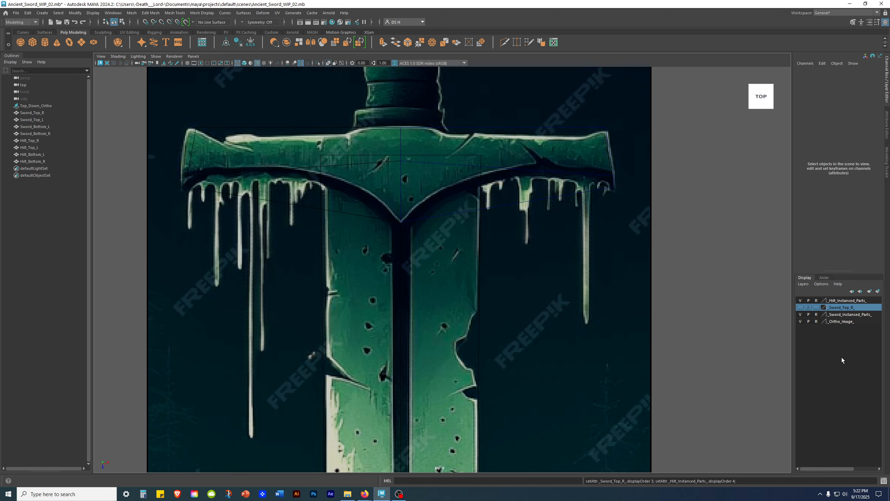
click(845, 308)
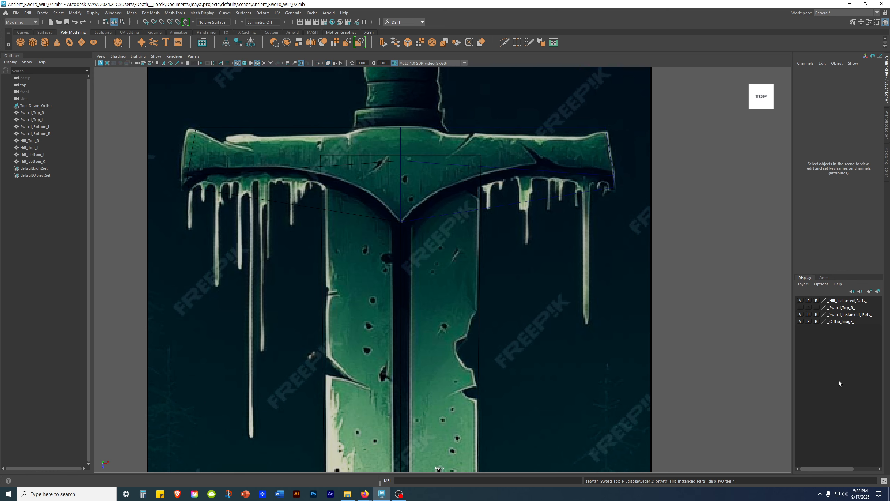
click(801, 314)
- Zoom onto the crossguard to check Hilt_Top_R, then select Top_Down_Ortho in the Outliner
alt+middle_drag(455, 182, 444, 334)
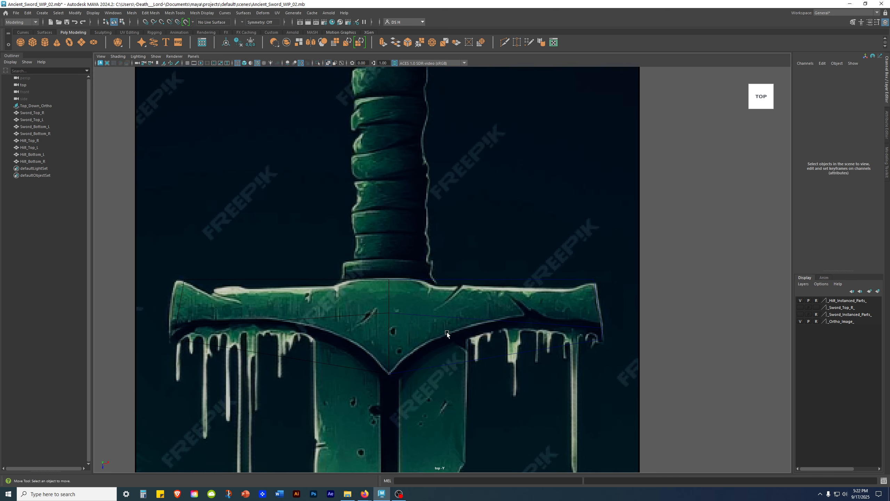
scroll(547, 369, up, 3)
click(512, 237)
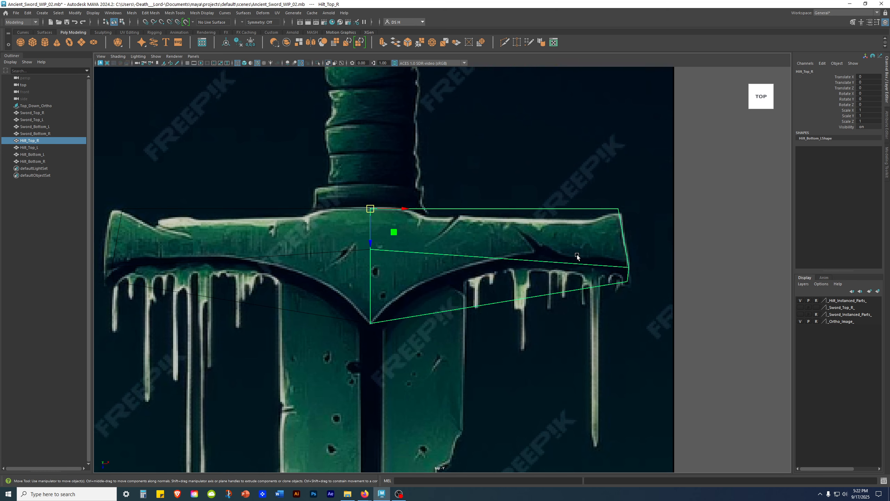
scroll(586, 257, up, 2)
click(734, 374)
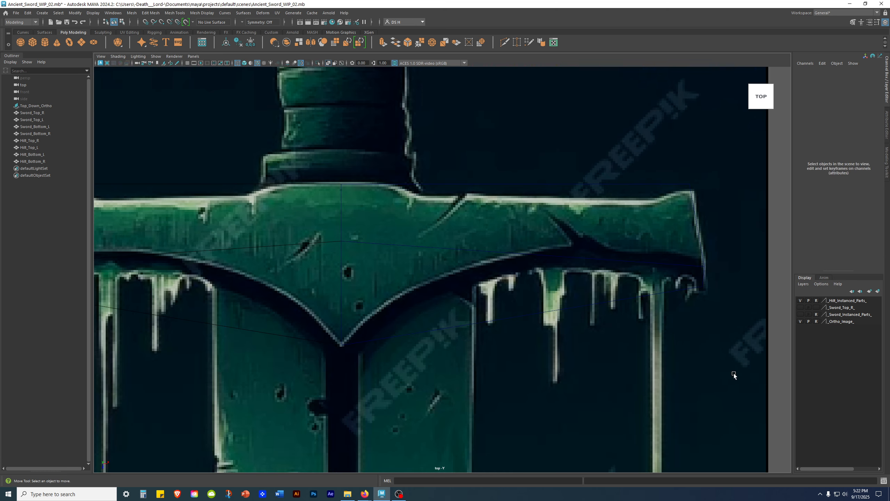
drag(661, 228, 730, 348)
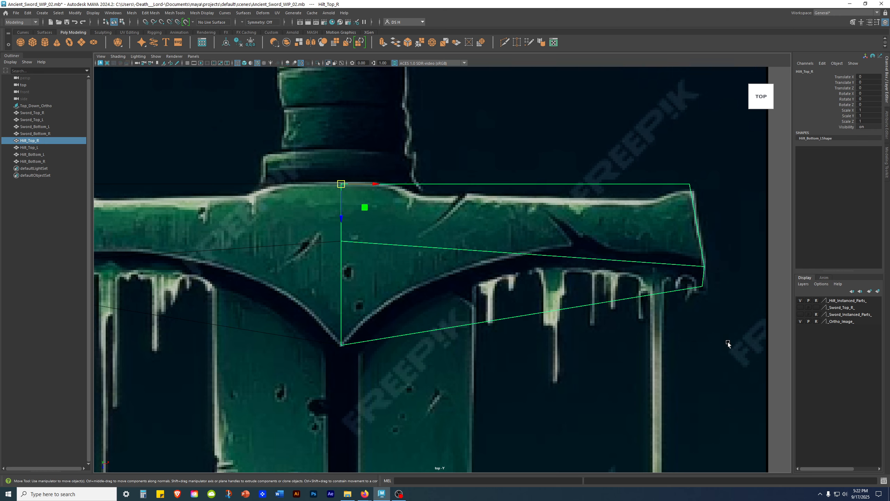
scroll(648, 323, down, 5)
scroll(628, 324, up, 3)
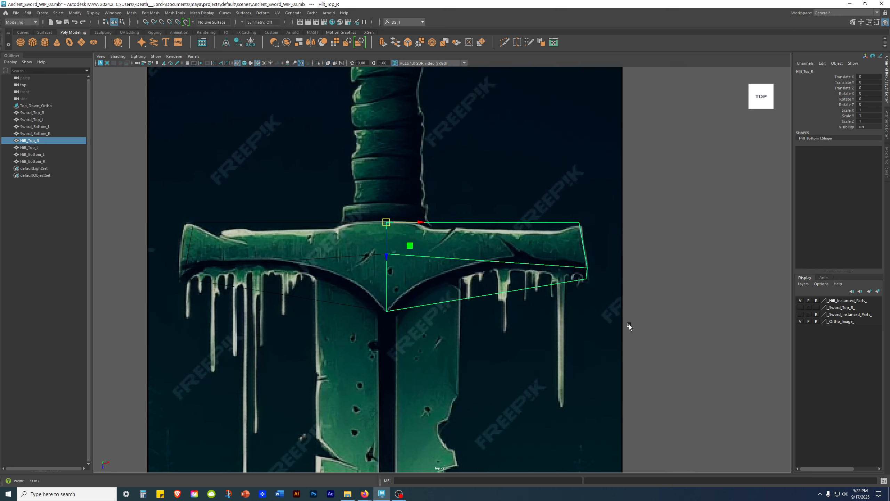
scroll(624, 323, up, 2)
click(761, 354)
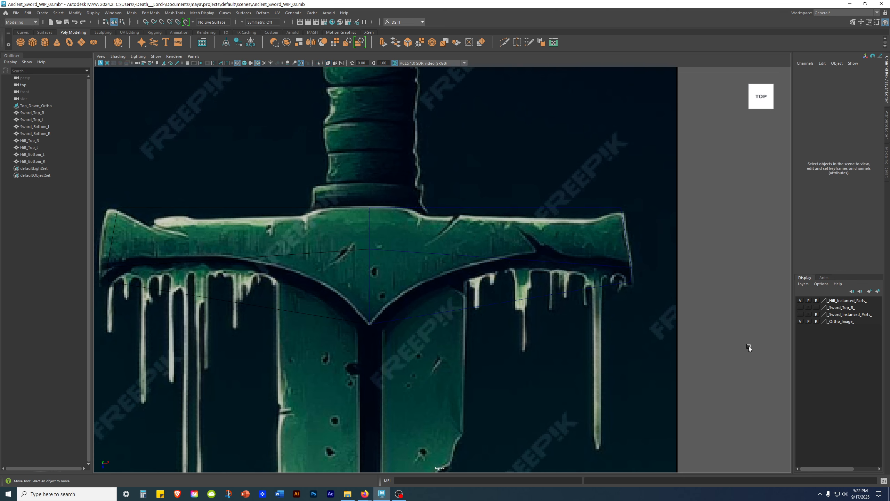
click(46, 106)
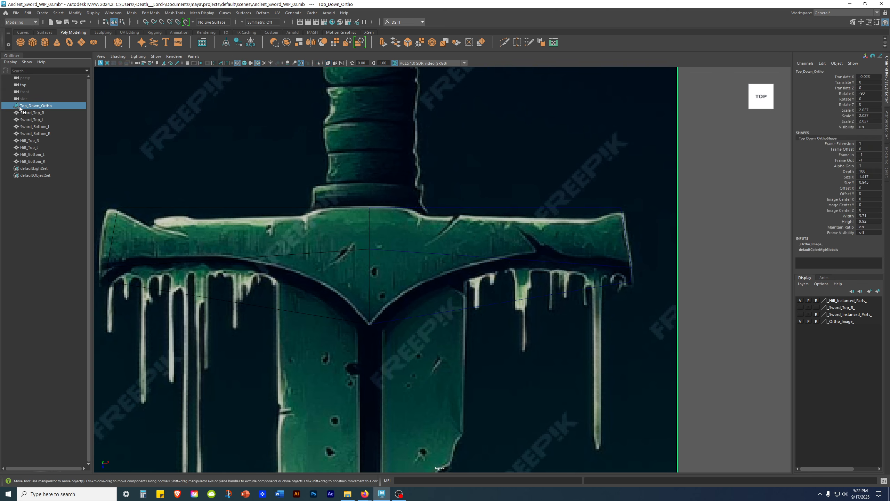
- Open Top_Down_Ortho's Attribute Editor and keep Alpha Gain at 1
scroll(474, 206, down, 5)
scroll(473, 133, up, 2)
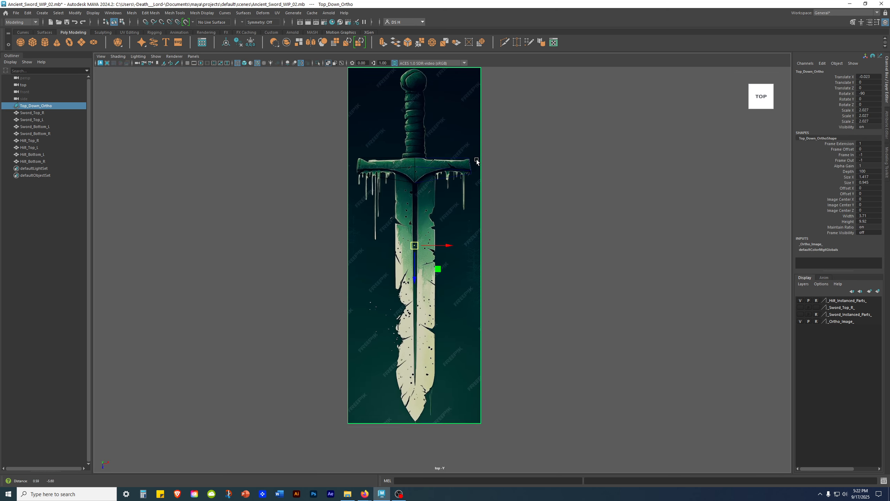
click(887, 123)
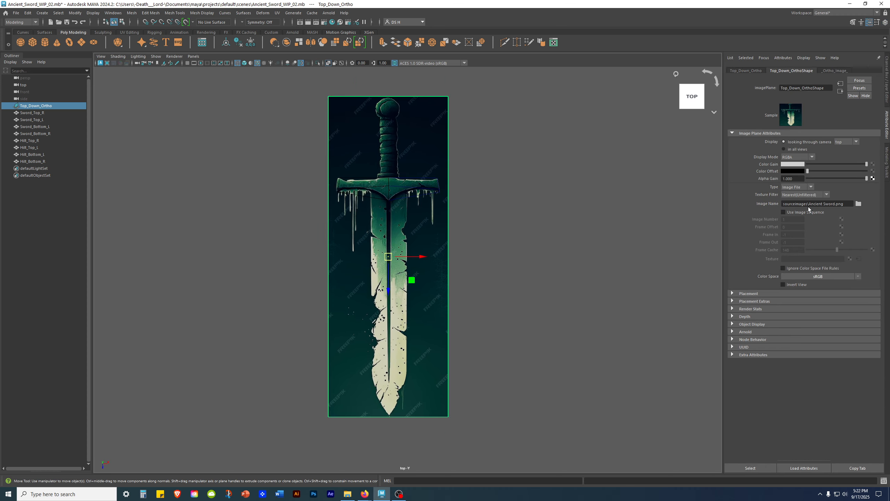
click(791, 165)
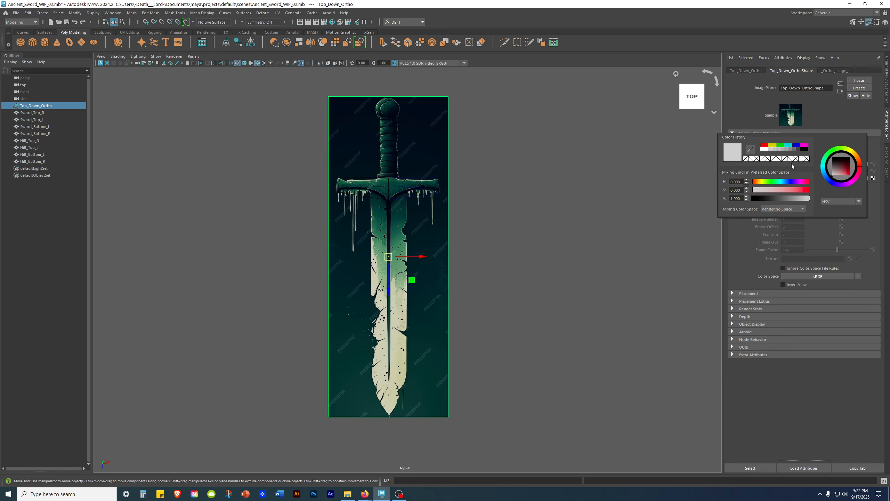
click(793, 165)
click(796, 178)
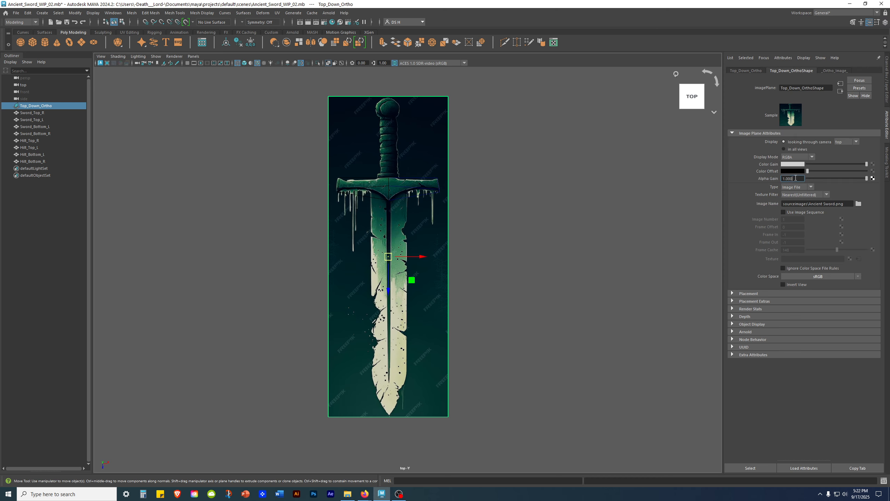
key(Return)
text(1)
key(Return)
- Try Color Gain brightness values 0.25 and 1.5, then set it back to 1
scroll(595, 176, up, 1)
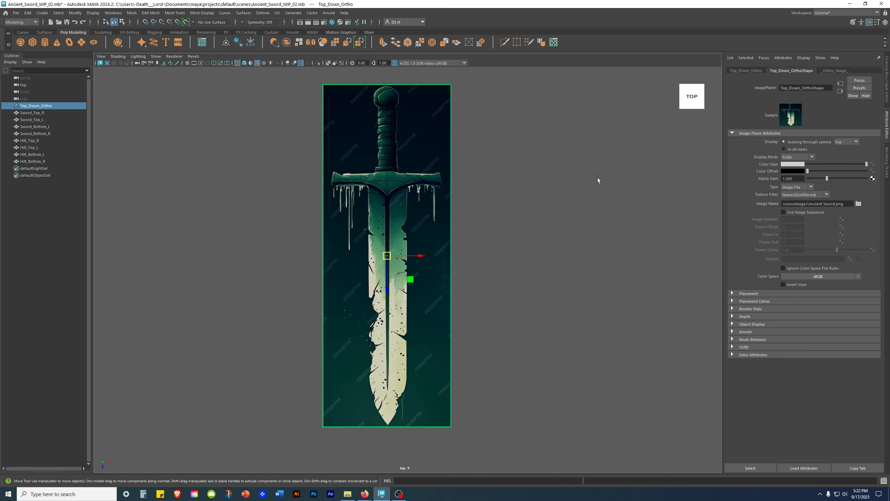
click(793, 164)
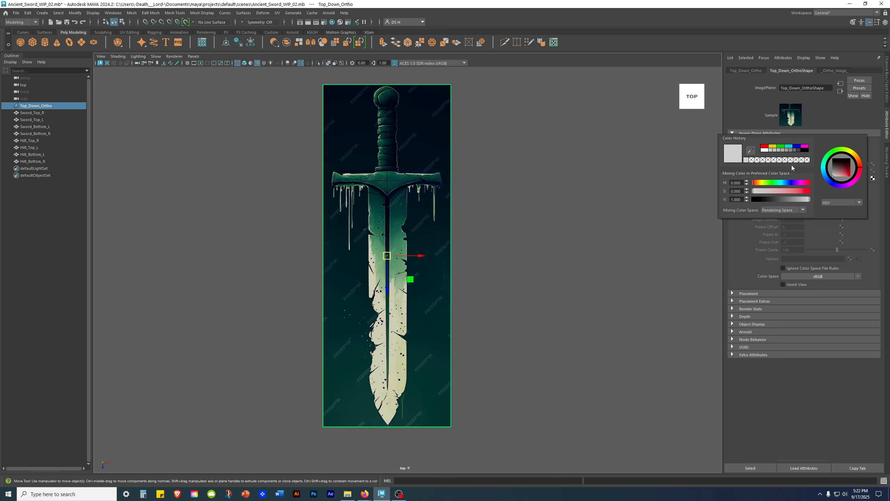
click(741, 200)
text(0.25)
key(Return)
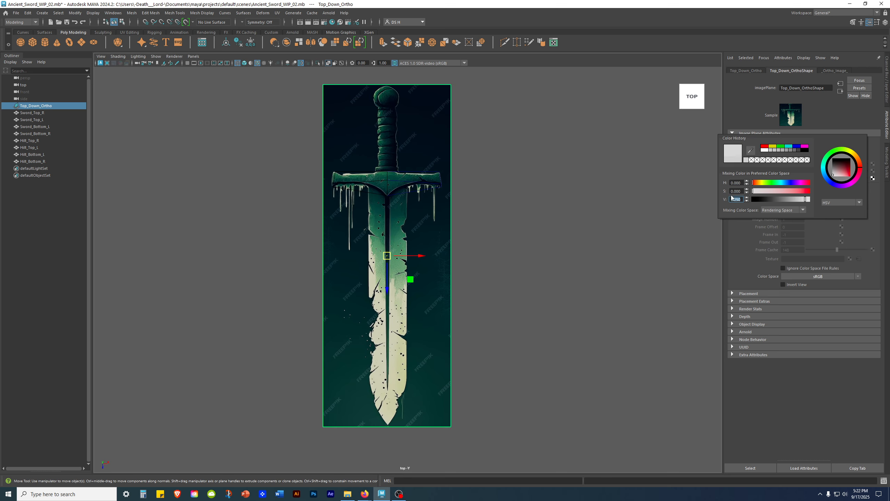
text(1.5)
key(Return)
text(1)
key(Return)
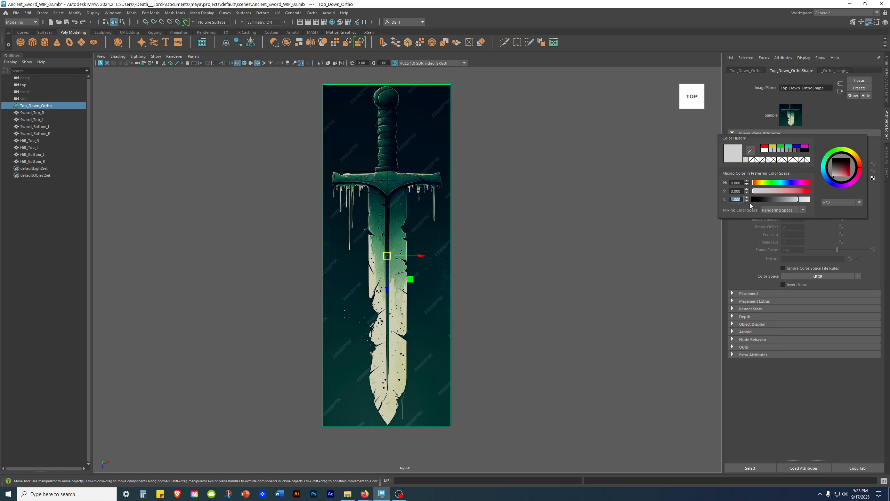
- Zoom in on the reference hilt, undo a Color Gain increase, and expand Object Display
alt+right_drag(326, 183, 543, 267)
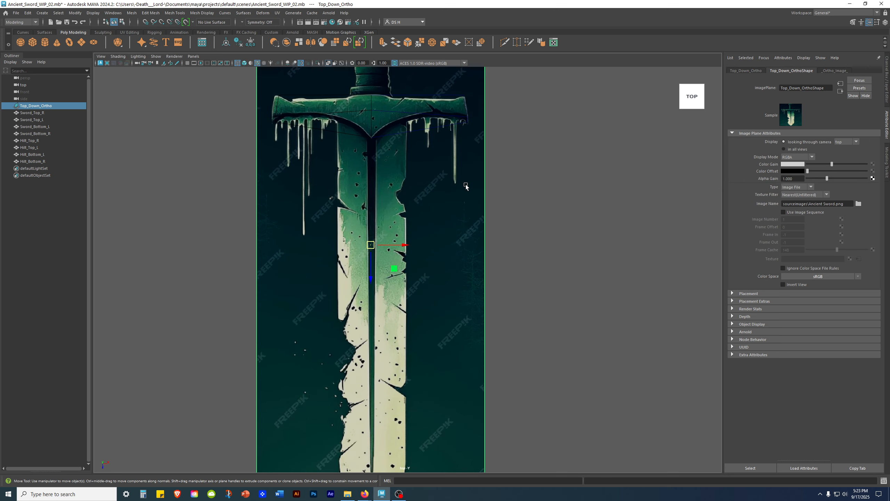
alt+middle_drag(453, 134, 453, 290)
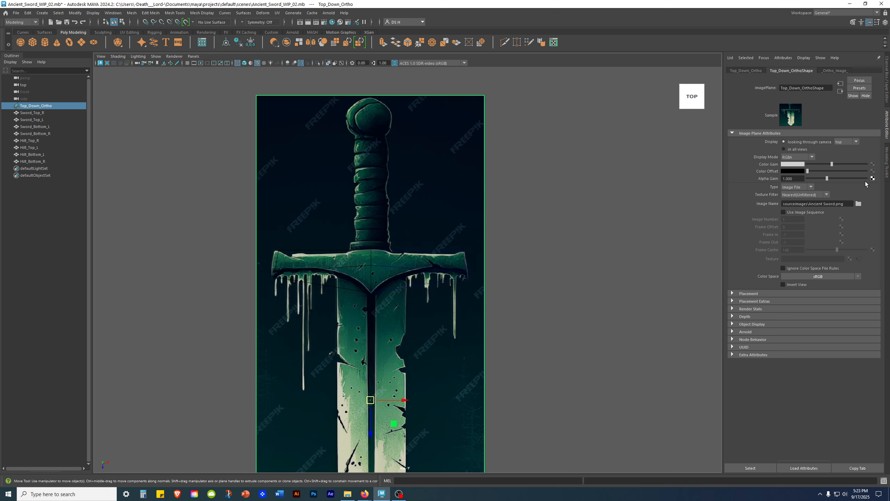
drag(848, 164, 867, 164)
key(ctrl+z)
key(ctrl+z)
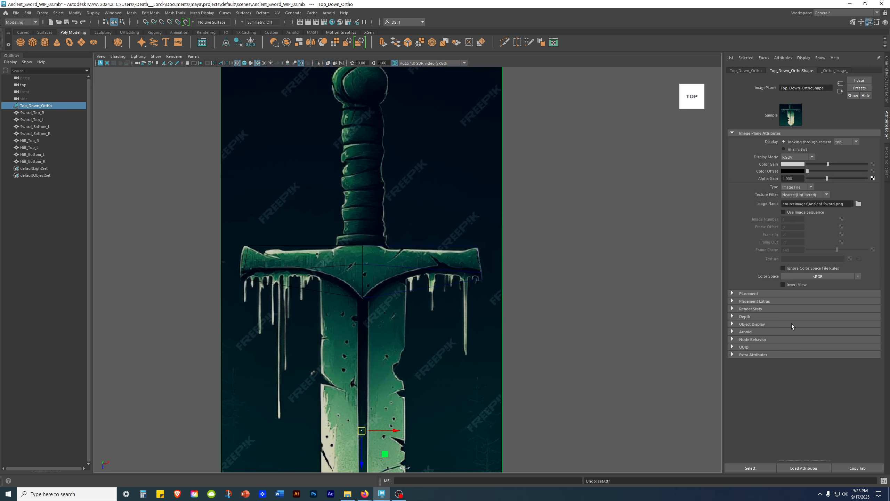
click(787, 323)
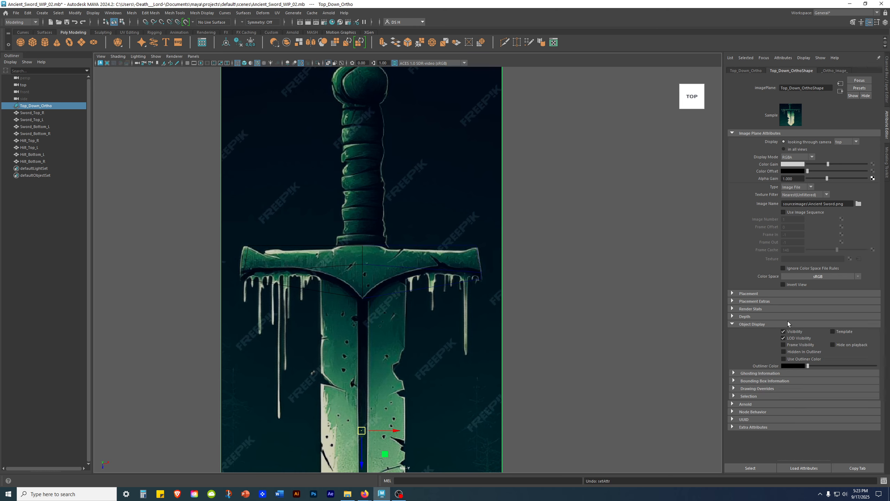